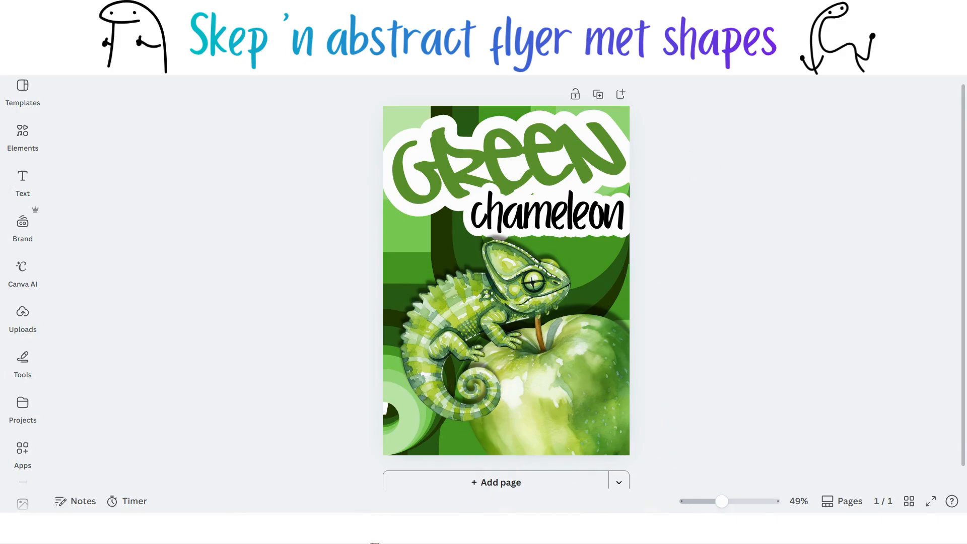
Step: Create a new Flyer (Portrait A4) design from inside the 31 Day Challenge folder
{"action": "left_click", "coordinate": [328, 543]}
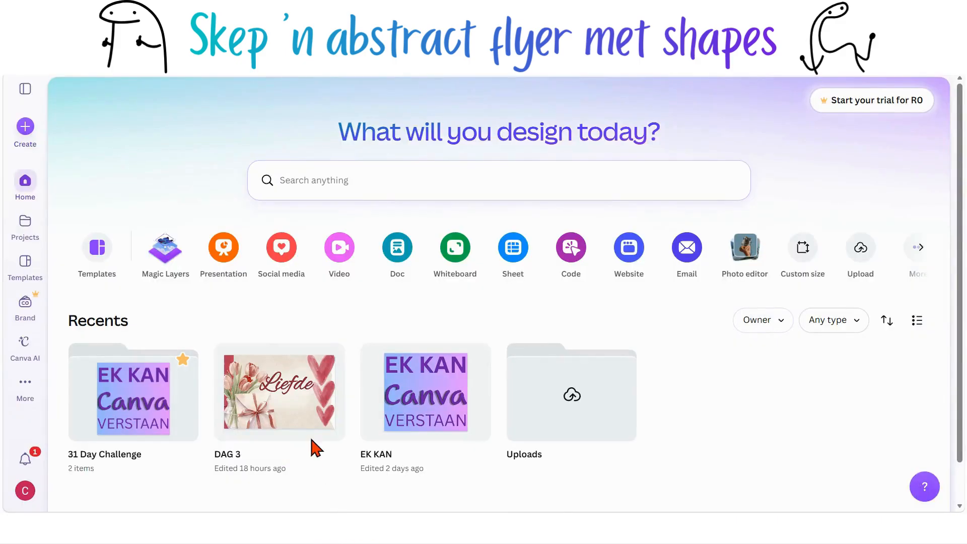
{"action": "scroll", "coordinate": [330, 284], "scroll_direction": "down", "scroll_amount": 1}
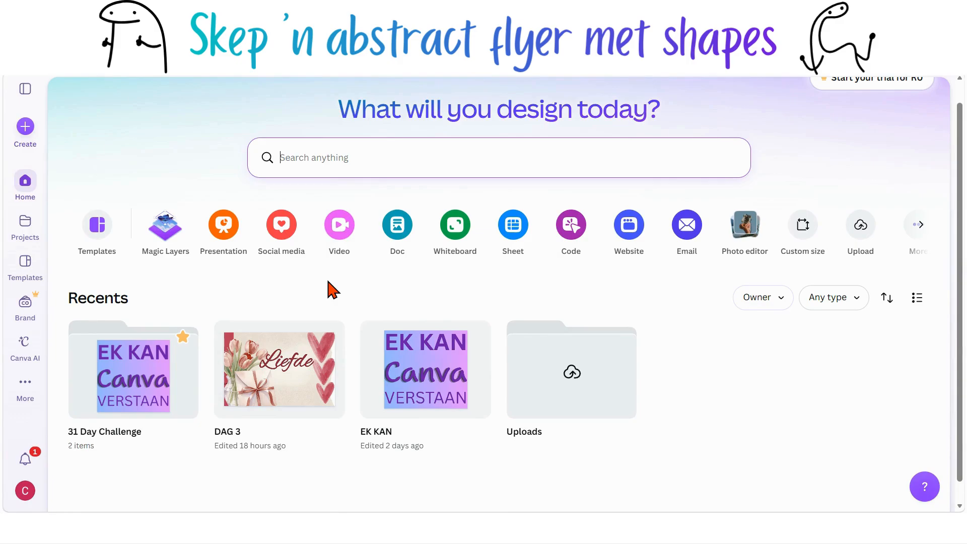
{"action": "left_click", "coordinate": [133, 403]}
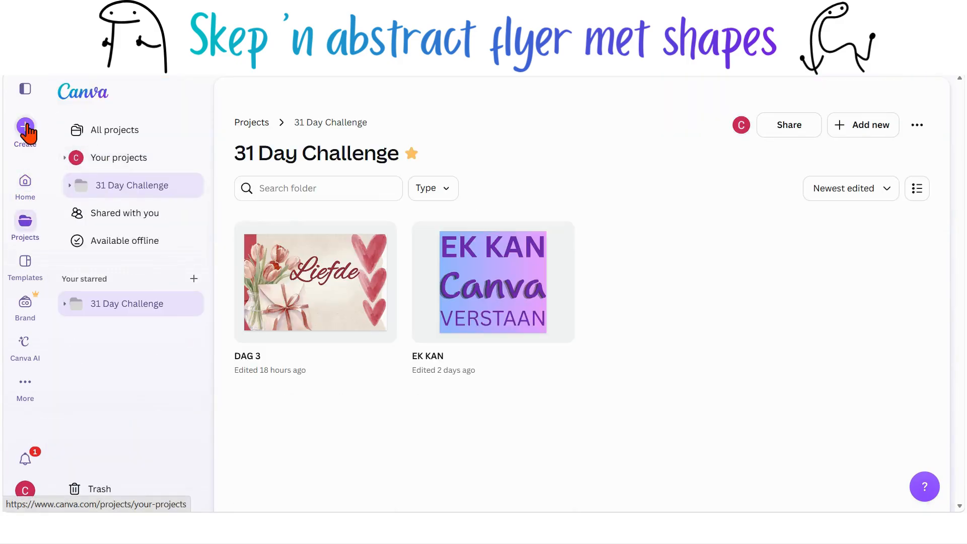
{"action": "left_click", "coordinate": [25, 126]}
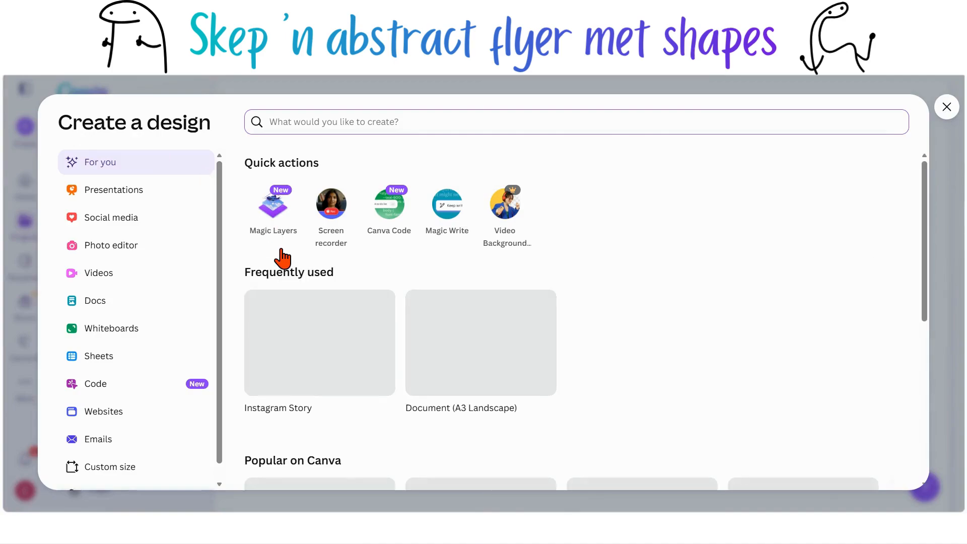
{"action": "scroll", "coordinate": [284, 257], "scroll_direction": "down", "scroll_amount": 1}
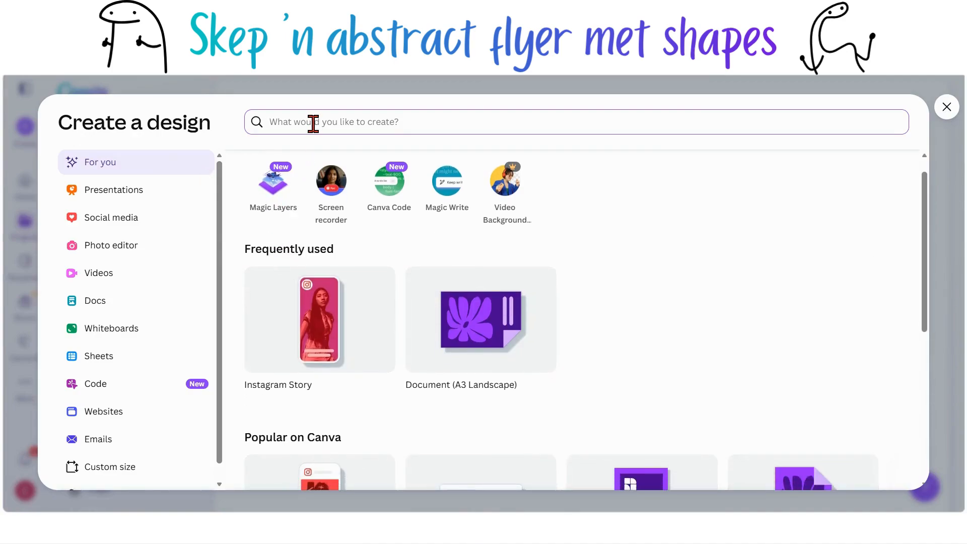
{"action": "type", "text": "fly"}
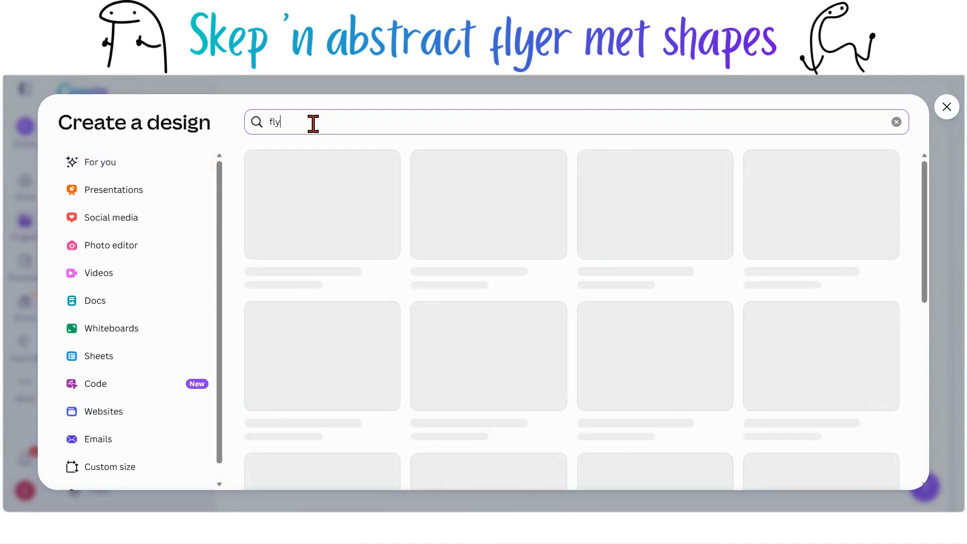
{"action": "type", "text": "er"}
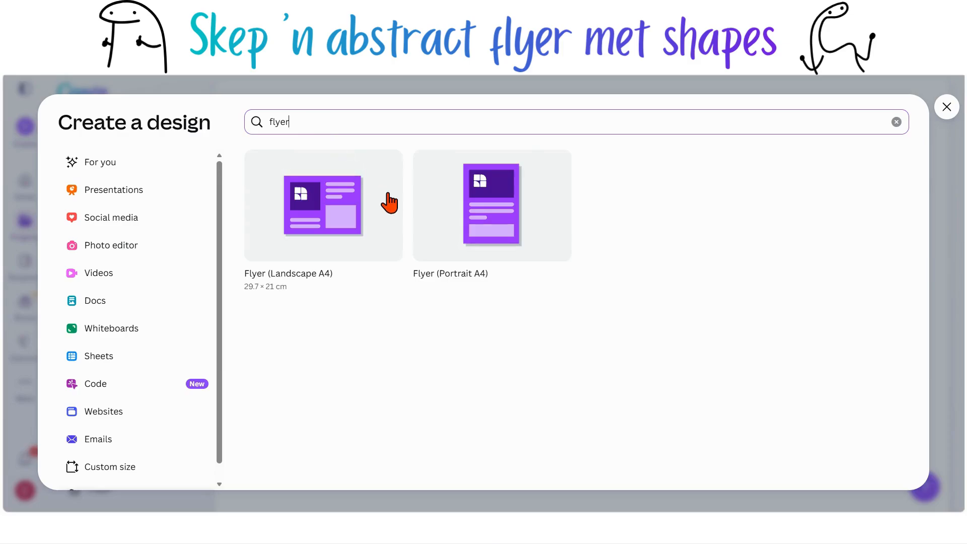
{"action": "left_click", "coordinate": [464, 244]}
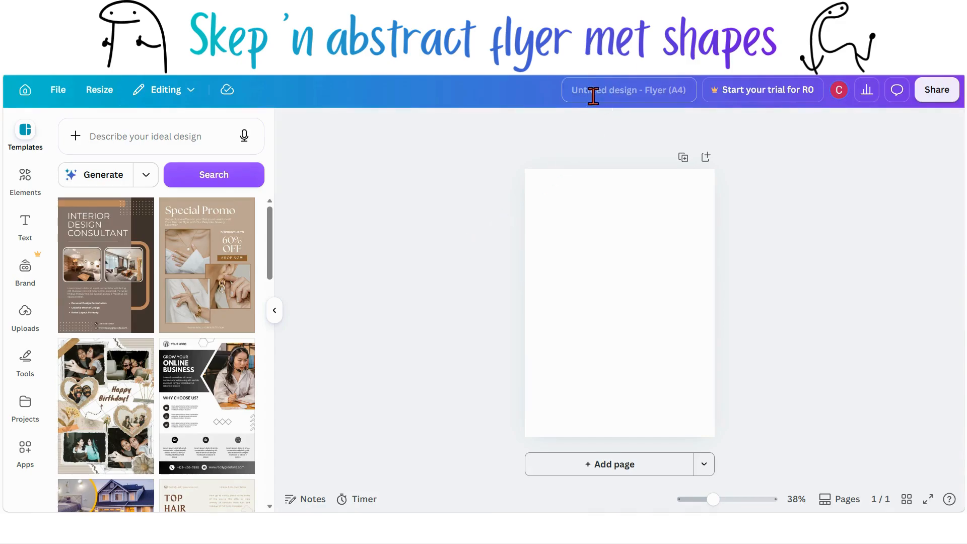
Step: Rename the design as DAG 4
{"action": "left_click", "coordinate": [573, 88]}
{"action": "key", "text": "BackSpace"}
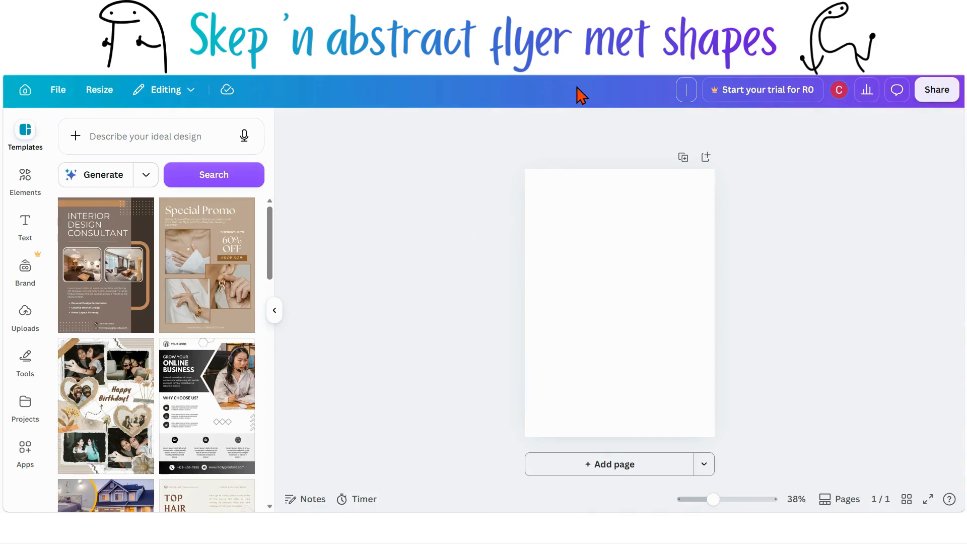
{"action": "type", "text": "DAG 4"}
{"action": "left_click", "coordinate": [556, 162]}
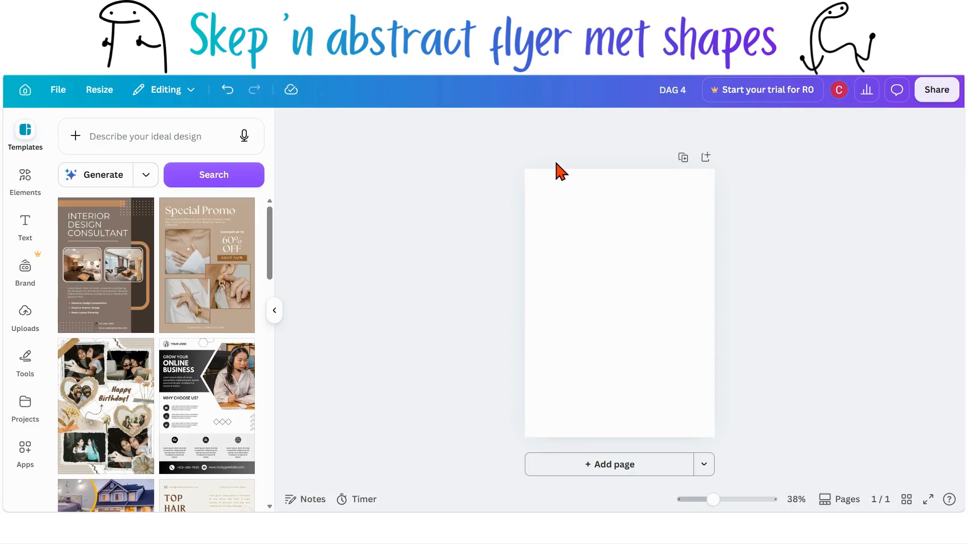
Step: Open the full Basic shapes collection under Elements
{"action": "left_click", "coordinate": [275, 311]}
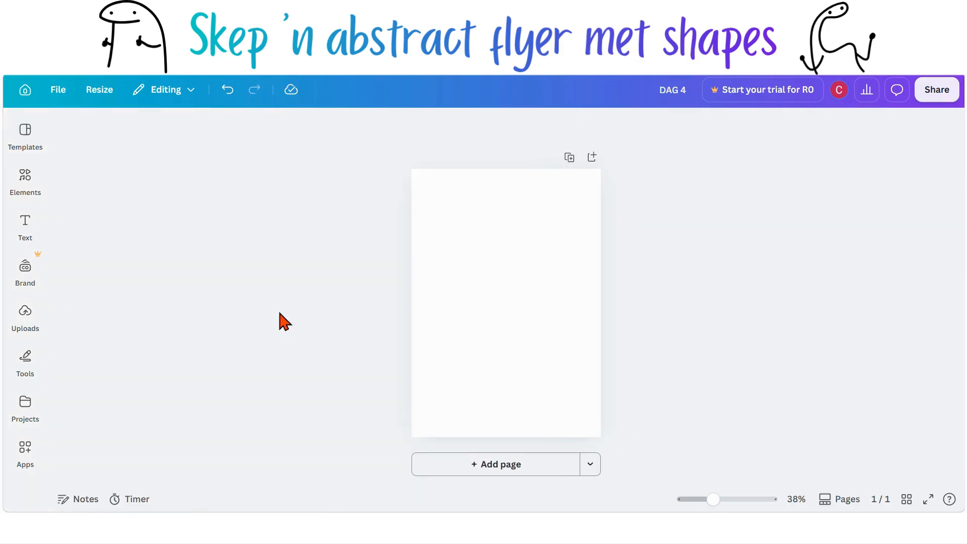
{"action": "left_click", "coordinate": [464, 306]}
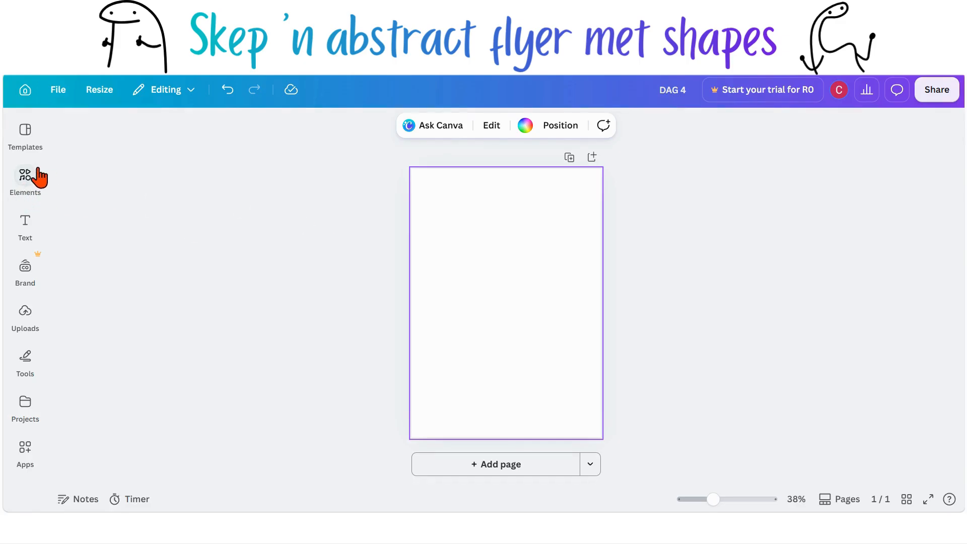
{"action": "left_click", "coordinate": [25, 176]}
{"action": "scroll", "coordinate": [118, 259], "scroll_direction": "down", "scroll_amount": 1}
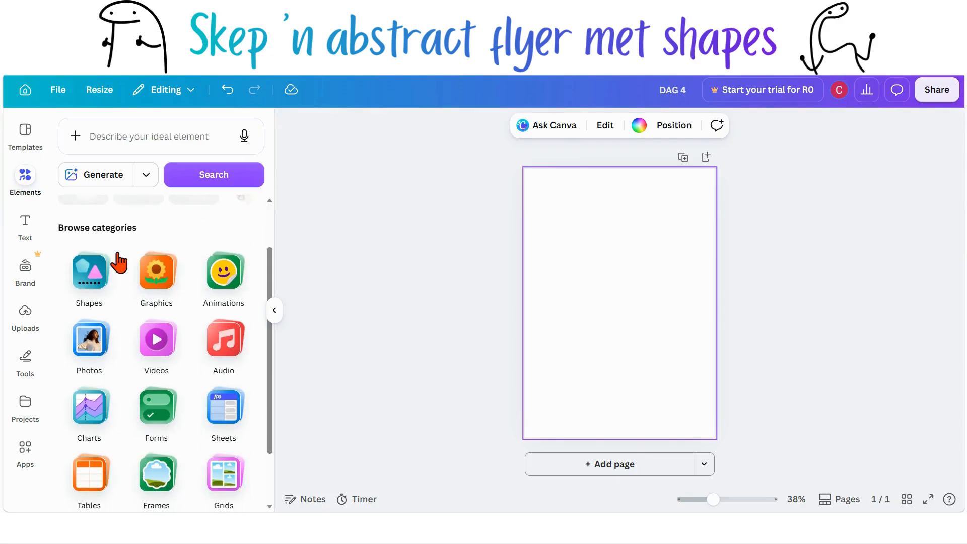
{"action": "left_click", "coordinate": [97, 287]}
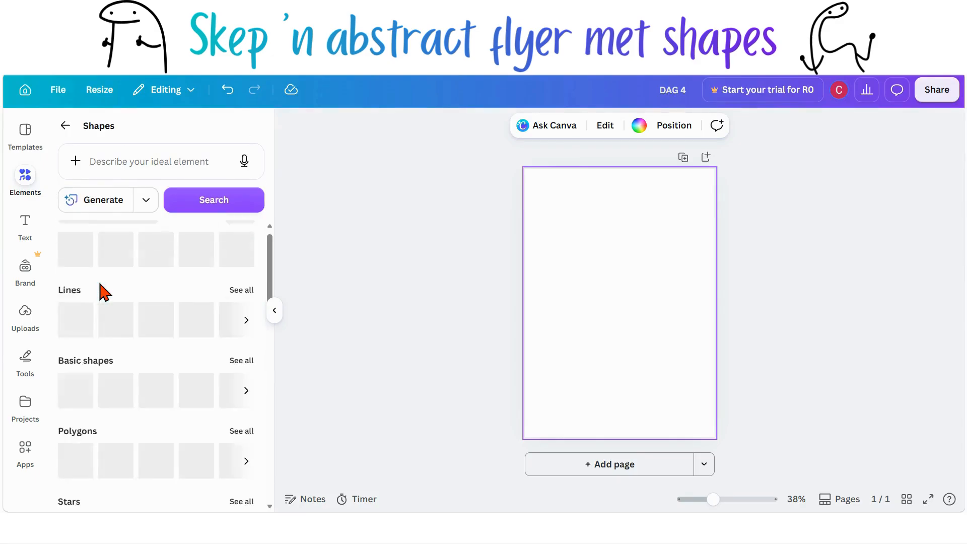
{"action": "scroll", "coordinate": [105, 292], "scroll_direction": "down", "scroll_amount": 1}
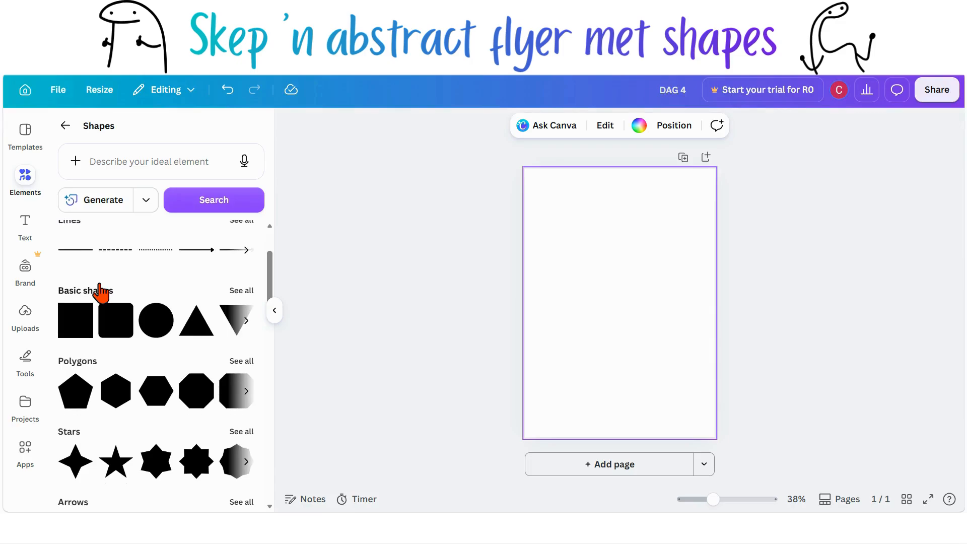
{"action": "scroll", "coordinate": [100, 292], "scroll_direction": "down", "scroll_amount": 1}
{"action": "scroll", "coordinate": [102, 292], "scroll_direction": "down", "scroll_amount": 1}
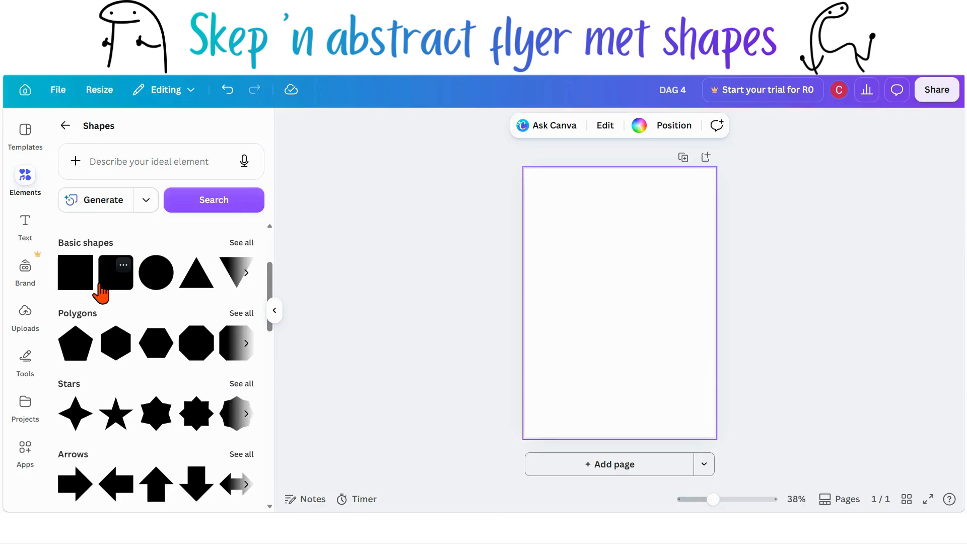
{"action": "scroll", "coordinate": [101, 292], "scroll_direction": "up", "scroll_amount": 2}
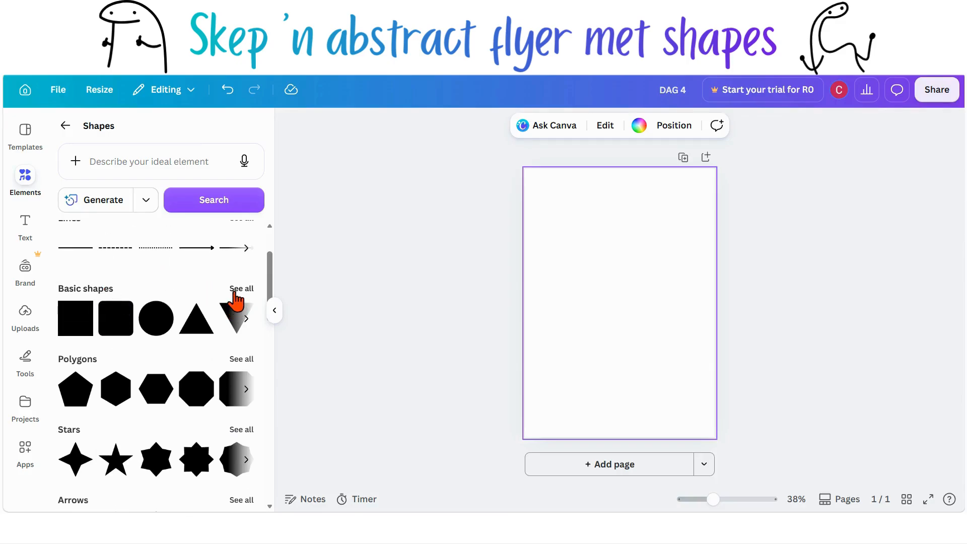
{"action": "left_click", "coordinate": [235, 295]}
Step: Add an arch shape to the page and move it into the page's bottom-left corner
{"action": "scroll", "coordinate": [189, 327], "scroll_direction": "down", "scroll_amount": 2}
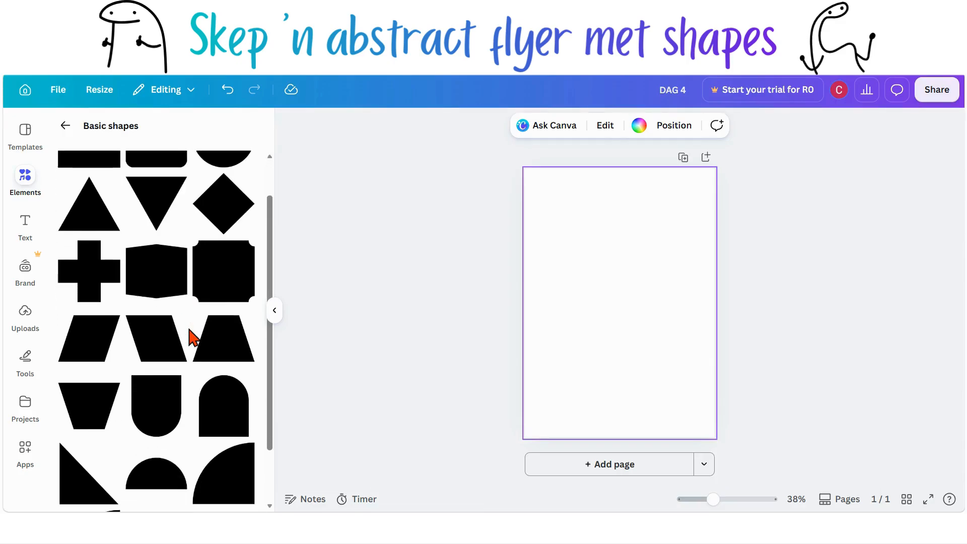
{"action": "scroll", "coordinate": [191, 337], "scroll_direction": "down", "scroll_amount": 1}
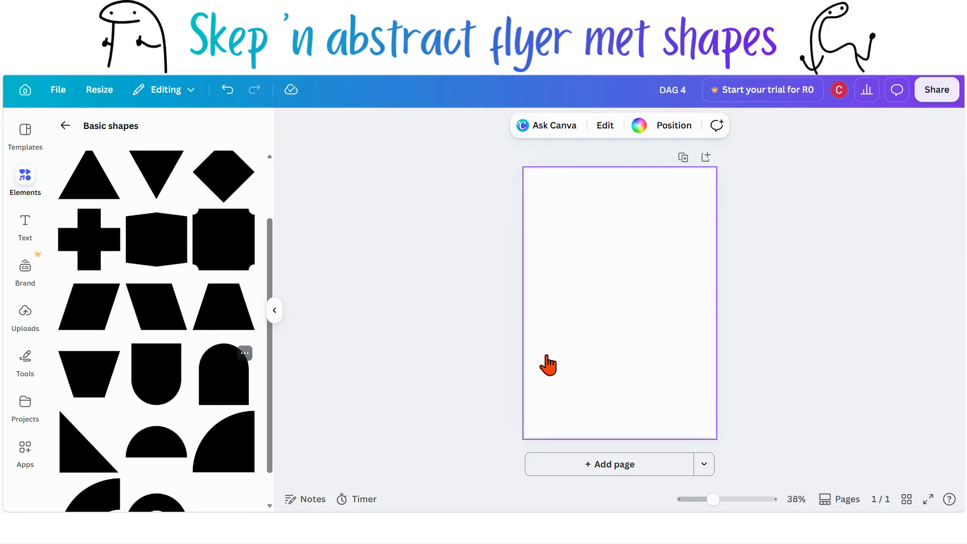
{"action": "left_click", "coordinate": [712, 341]}
{"action": "left_click_drag", "start_coordinate": [627, 322], "coordinate": [552, 420]}
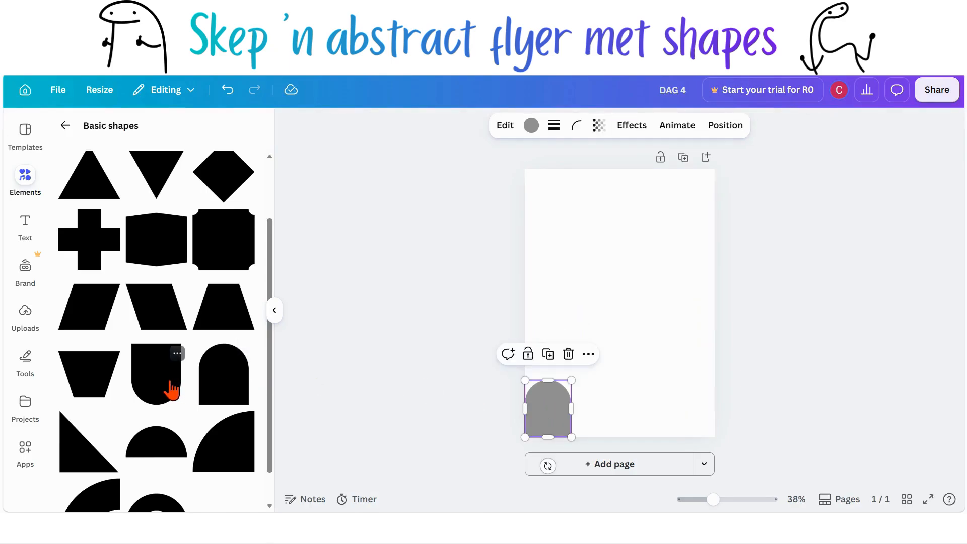
Step: Duplicate the Arch Down shape and align the copy over the original in the bottom-left corner
{"action": "left_click", "coordinate": [178, 356]}
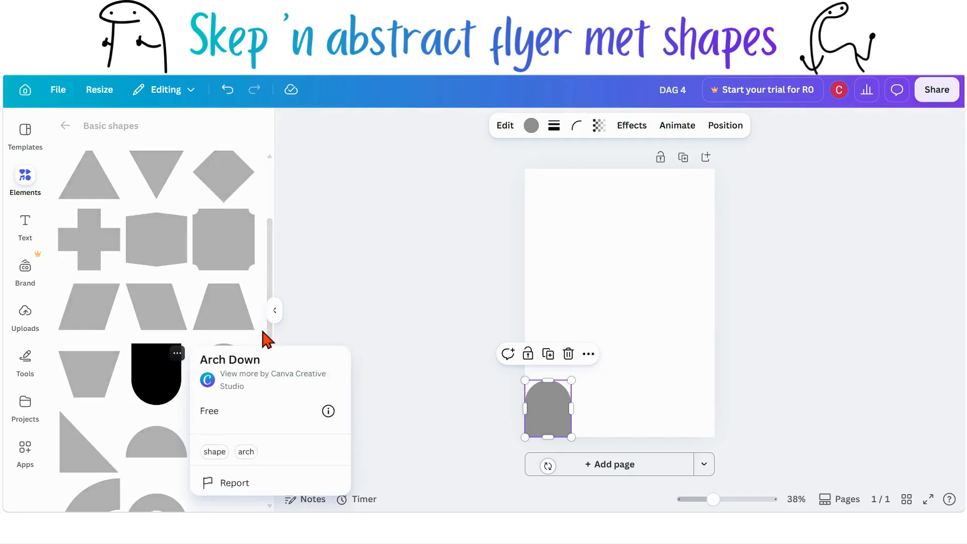
{"action": "left_click", "coordinate": [377, 327]}
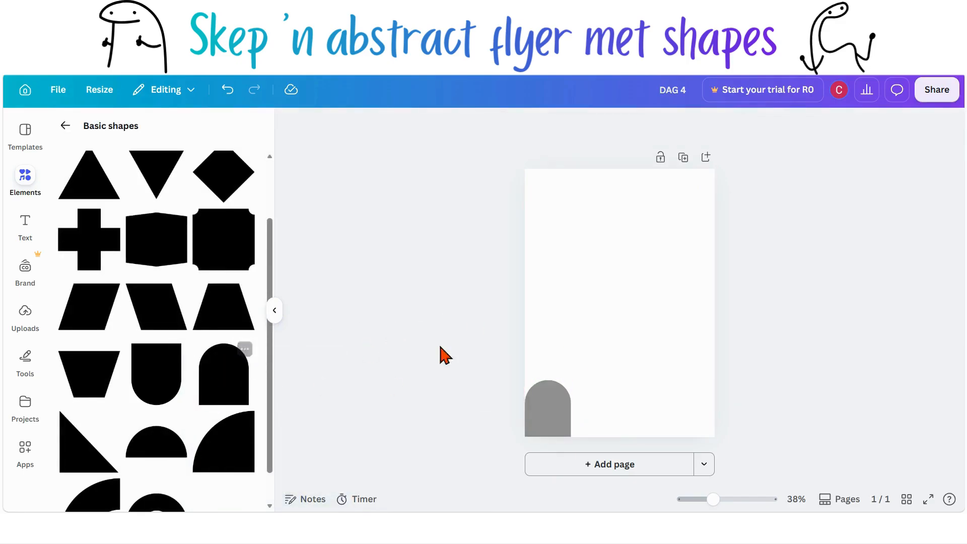
{"action": "left_click", "coordinate": [550, 416]}
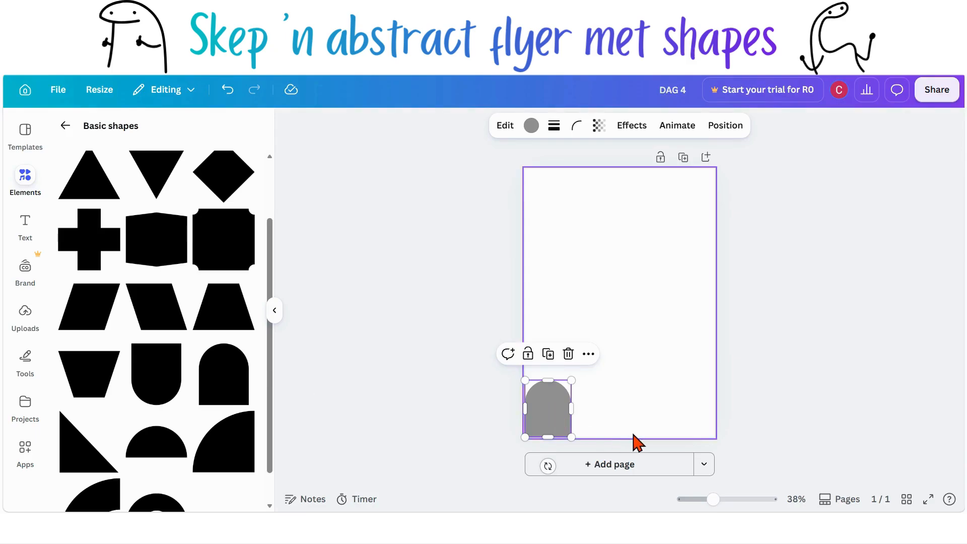
{"action": "scroll", "coordinate": [633, 433], "scroll_direction": "up", "scroll_amount": 3}
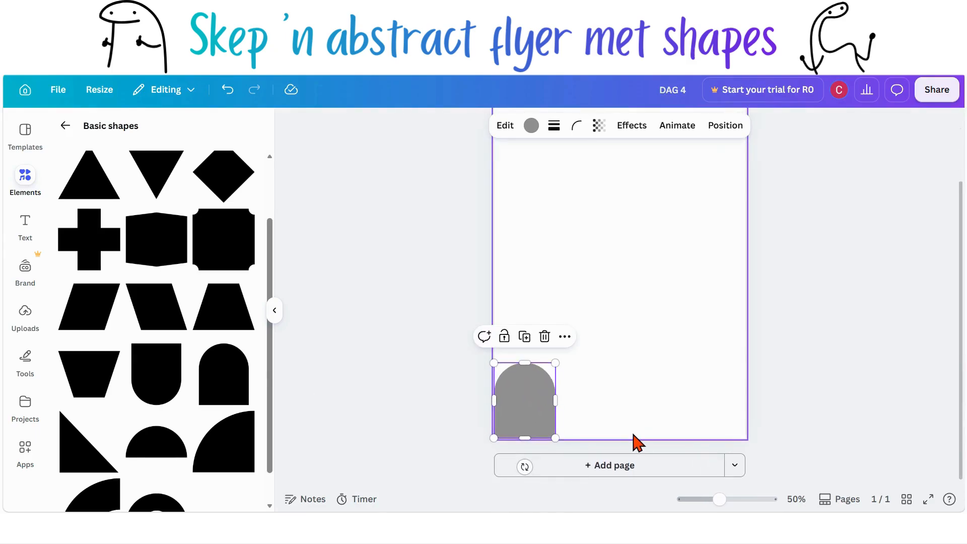
{"action": "left_click", "coordinate": [632, 434]}
{"action": "left_click", "coordinate": [524, 410]}
{"action": "left_click_drag", "start_coordinate": [524, 411], "coordinate": [522, 410]}
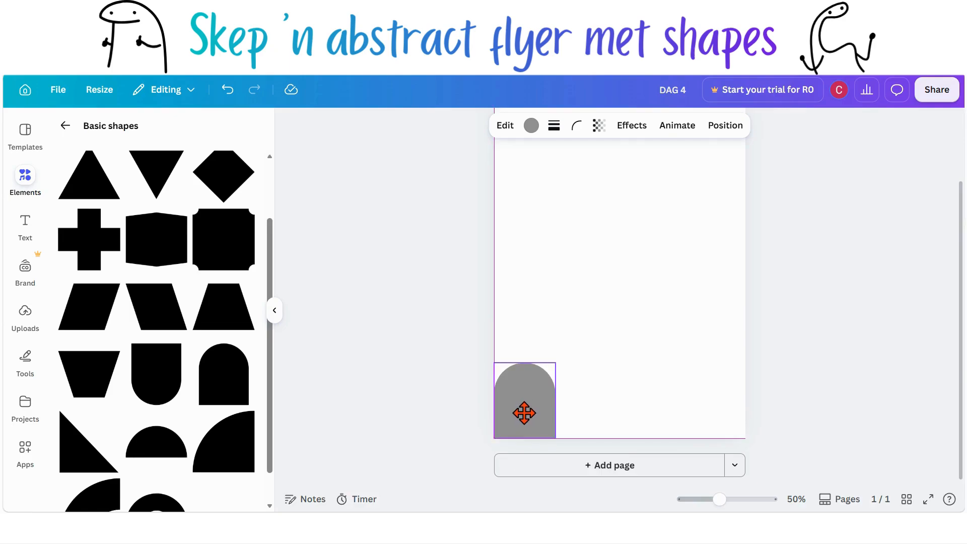
{"action": "left_click", "coordinate": [613, 417]}
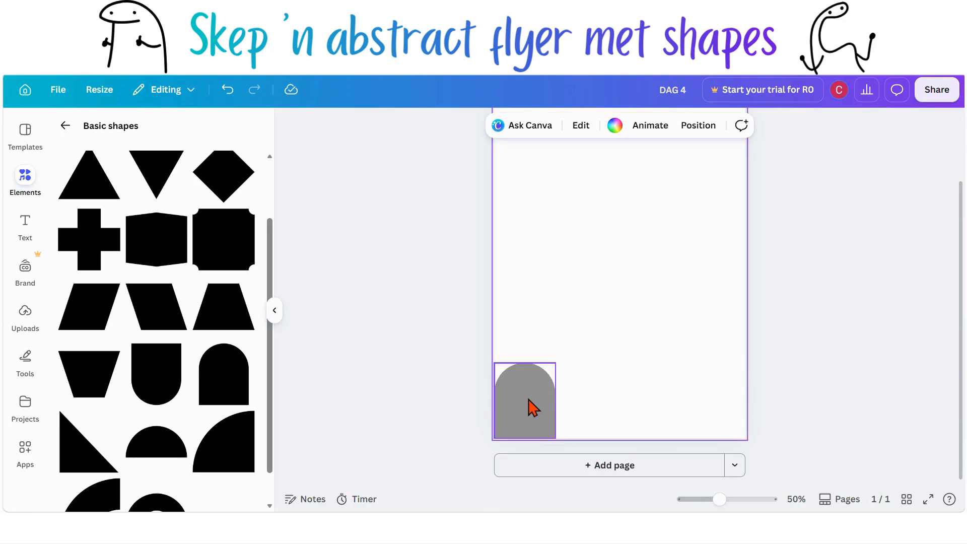
{"action": "left_click", "coordinate": [531, 407]}
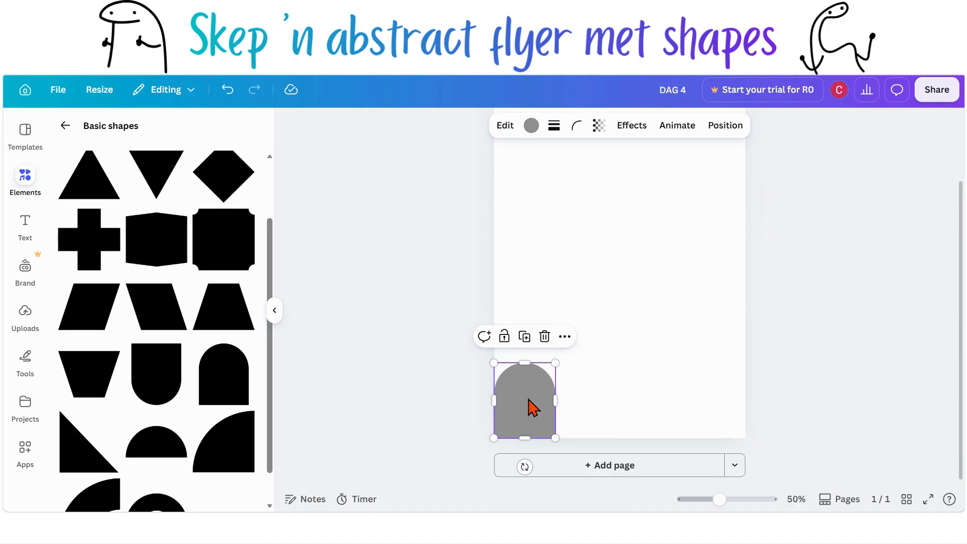
{"action": "key", "text": "ctrl+d"}
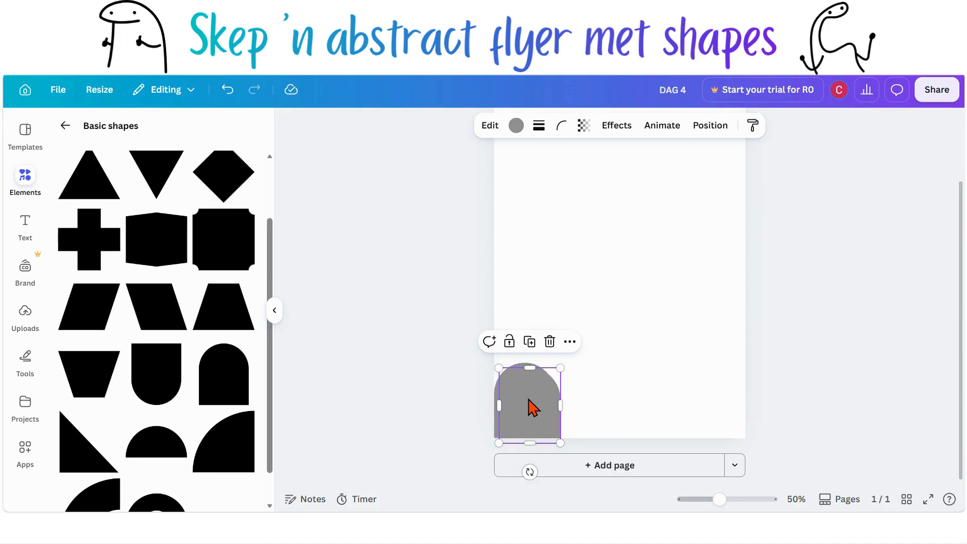
{"action": "left_click_drag", "start_coordinate": [533, 407], "coordinate": [526, 401]}
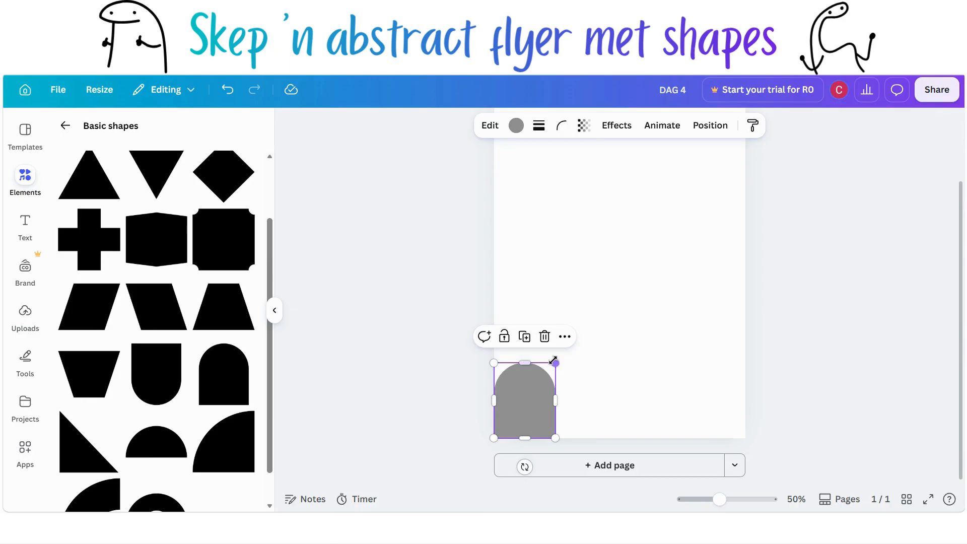
Step: Enlarge the copied arch from its top-right corner, keeping it anchored at the bottom-left of the page
{"action": "left_click_drag", "start_coordinate": [556, 361], "coordinate": [566, 349]}
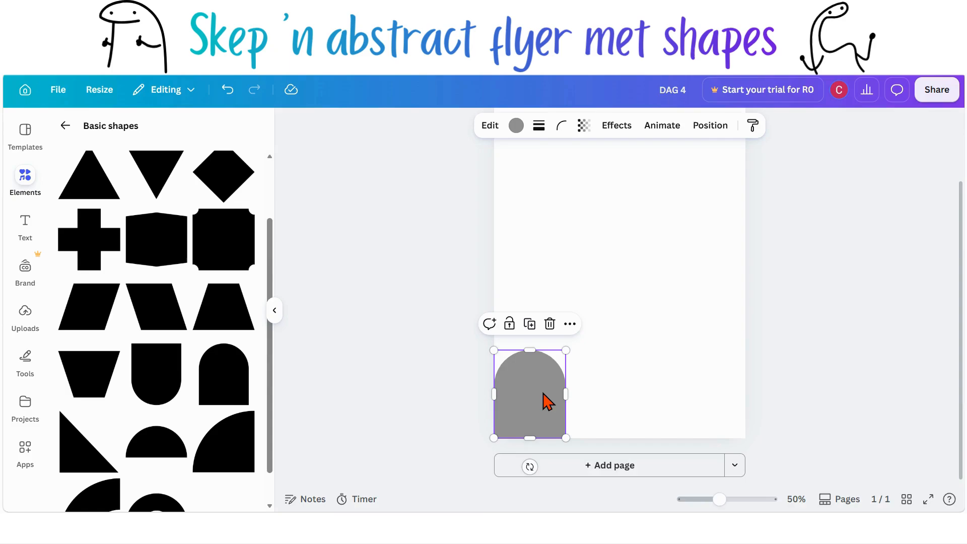
{"action": "key", "text": "shift+Up"}
{"action": "key", "text": "shift+Up"}
{"action": "key", "text": "shift+Up"}
{"action": "left_click_drag", "start_coordinate": [548, 401], "coordinate": [544, 403]}
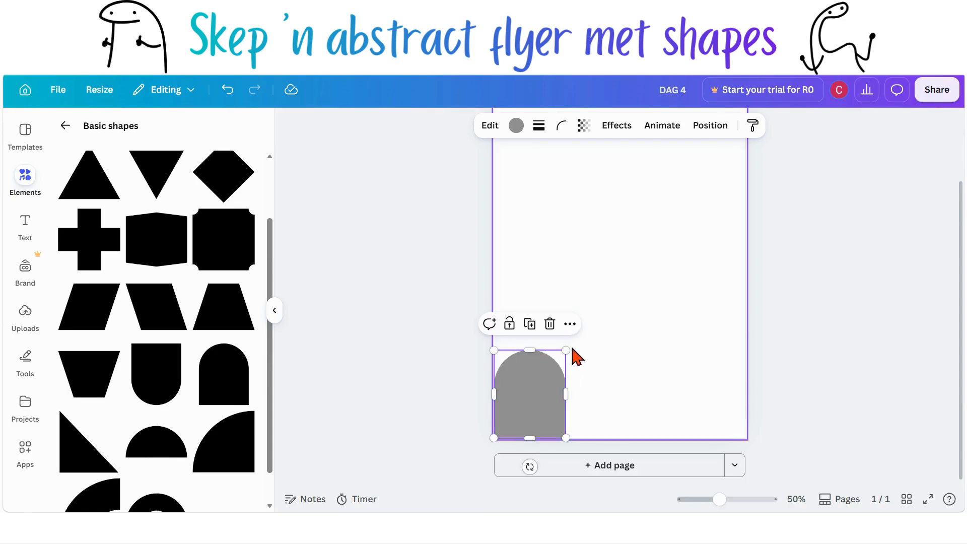
{"action": "left_click_drag", "start_coordinate": [568, 348], "coordinate": [571, 342]}
Step: Duplicate the enlarged arch, realign it at the bottom-left, and scale it up further
{"action": "key", "text": "ctrl+d"}
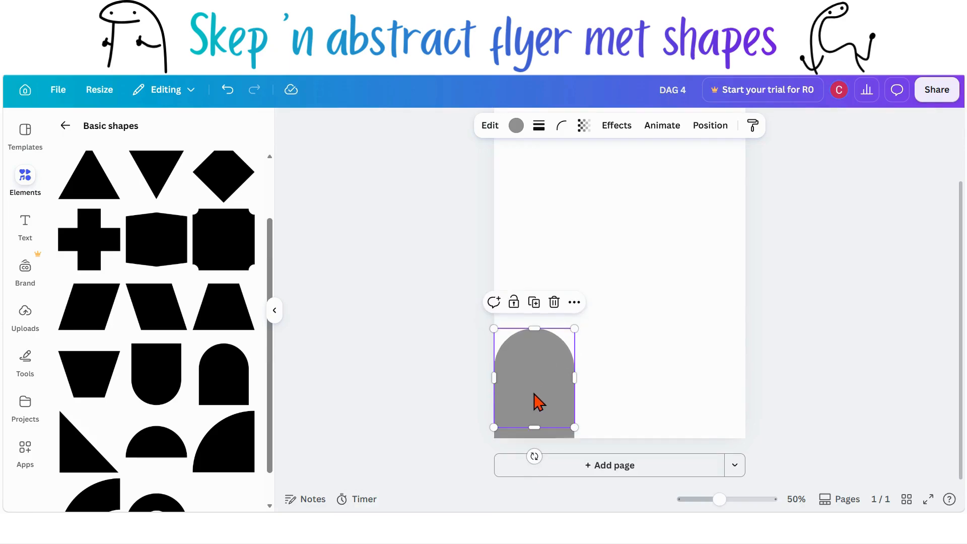
{"action": "left_click_drag", "start_coordinate": [538, 403], "coordinate": [535, 406]}
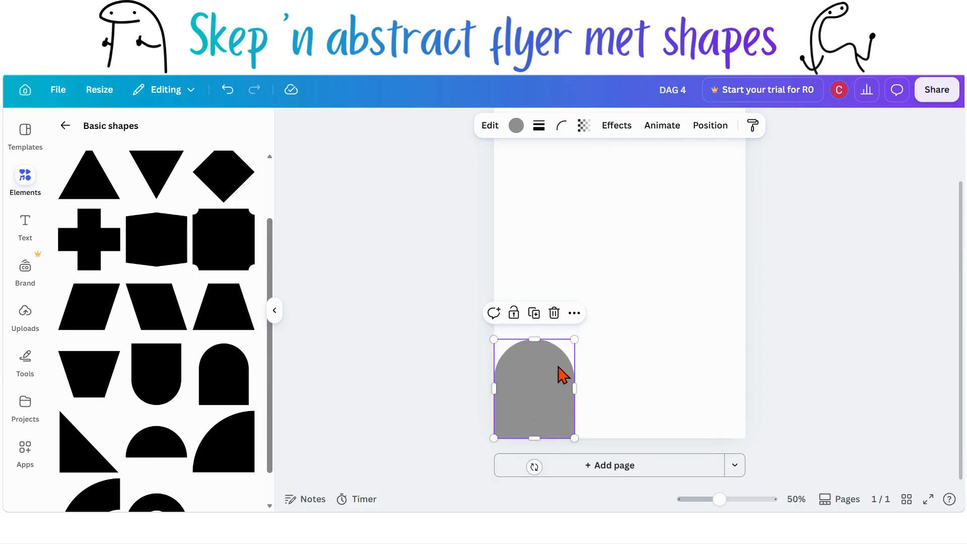
{"action": "left_click_drag", "start_coordinate": [574, 338], "coordinate": [599, 309]}
Step: Create two more progressively larger arch copies, each duplicated, realigned at the page's bottom-left corner, and scaled up from its top-right corner
{"action": "key", "text": "ctrl+d"}
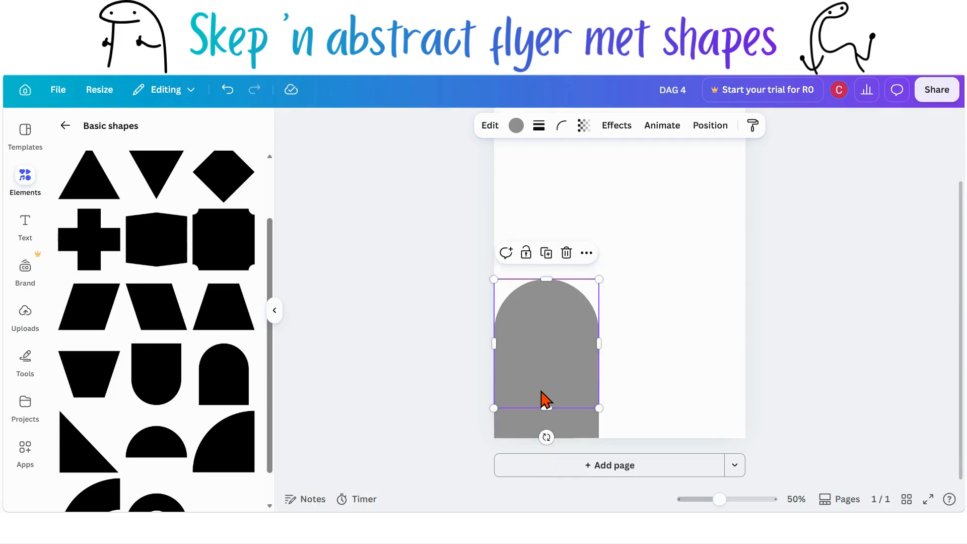
{"action": "left_click_drag", "start_coordinate": [541, 392], "coordinate": [541, 422]}
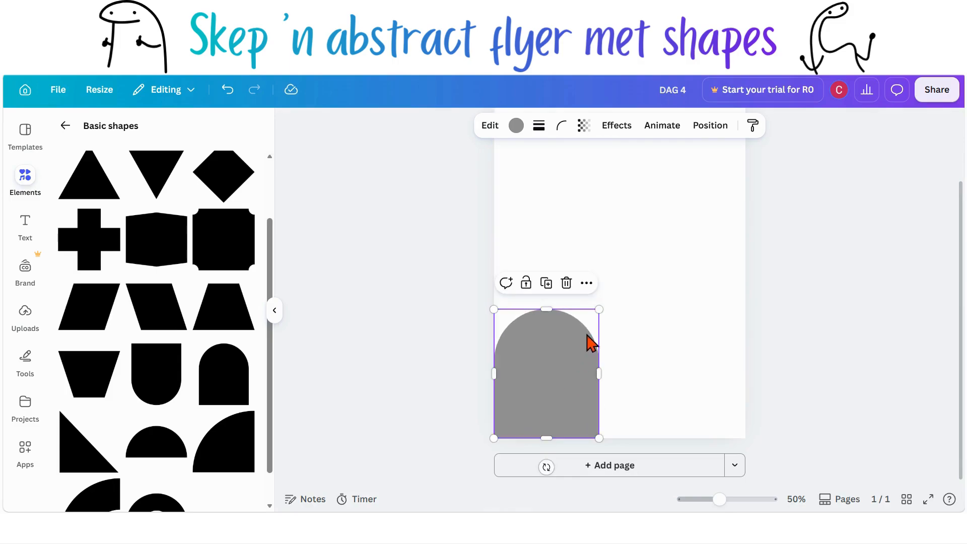
{"action": "left_click_drag", "start_coordinate": [607, 301], "coordinate": [628, 273]}
{"action": "key", "text": "ctrl+d"}
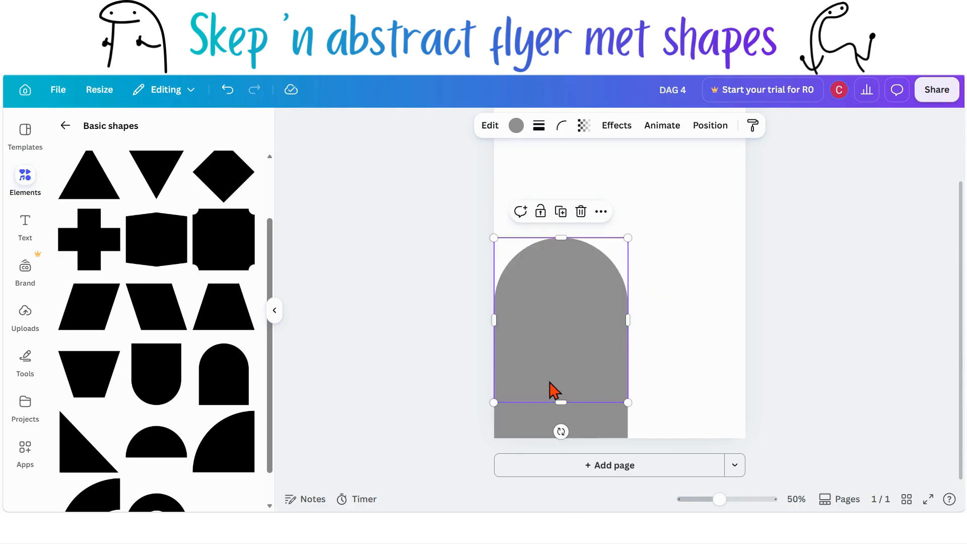
{"action": "left_click_drag", "start_coordinate": [549, 391], "coordinate": [550, 426]}
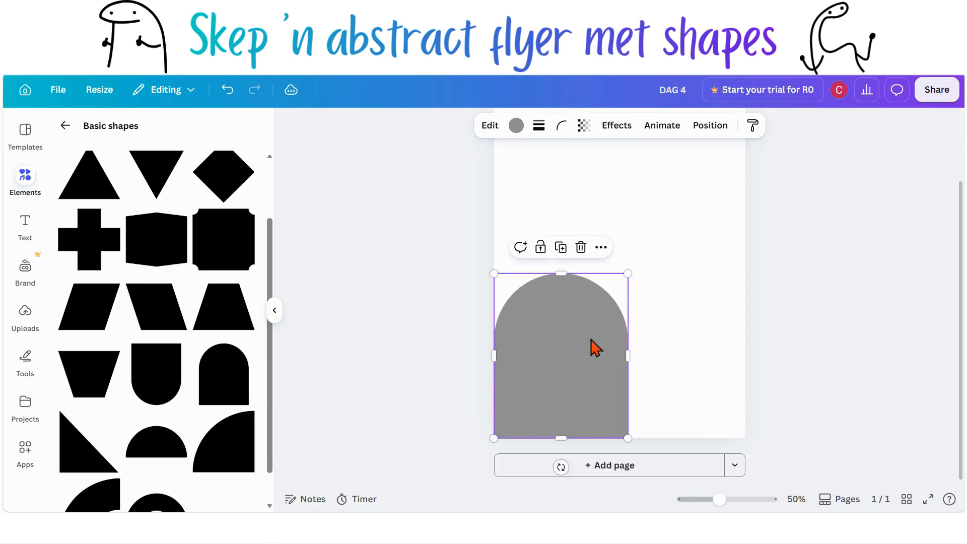
{"action": "left_click_drag", "start_coordinate": [628, 273], "coordinate": [653, 243]}
Step: Reselect the largest arch and move it to the bottom of the arch stack in the Layers list
{"action": "left_click", "coordinate": [699, 337]}
{"action": "scroll", "coordinate": [699, 336], "scroll_direction": "up", "scroll_amount": 1}
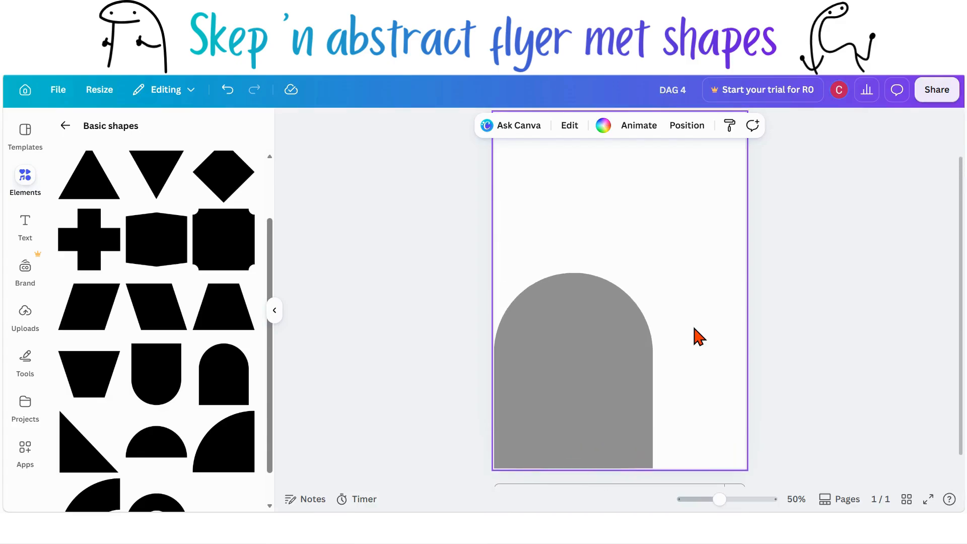
{"action": "left_click", "coordinate": [621, 362]}
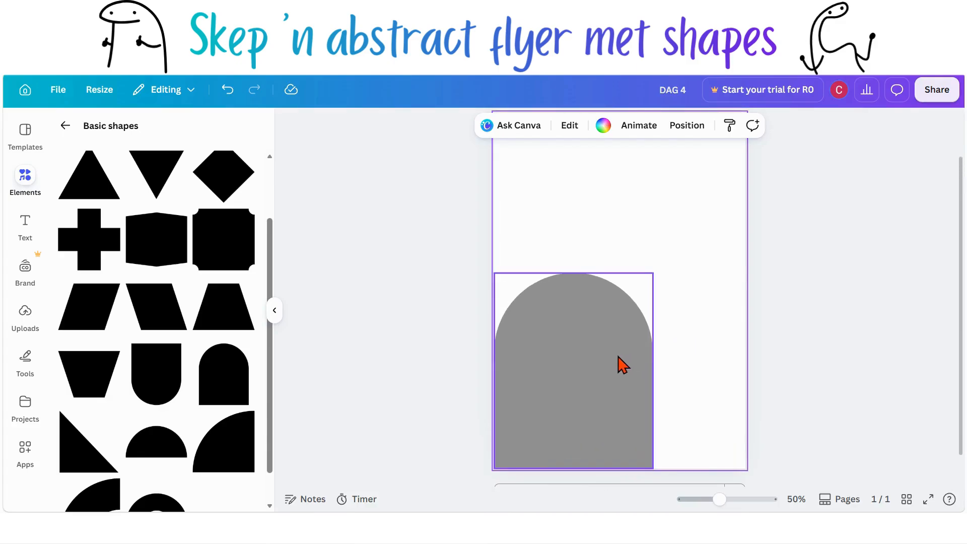
{"action": "left_click", "coordinate": [275, 311]}
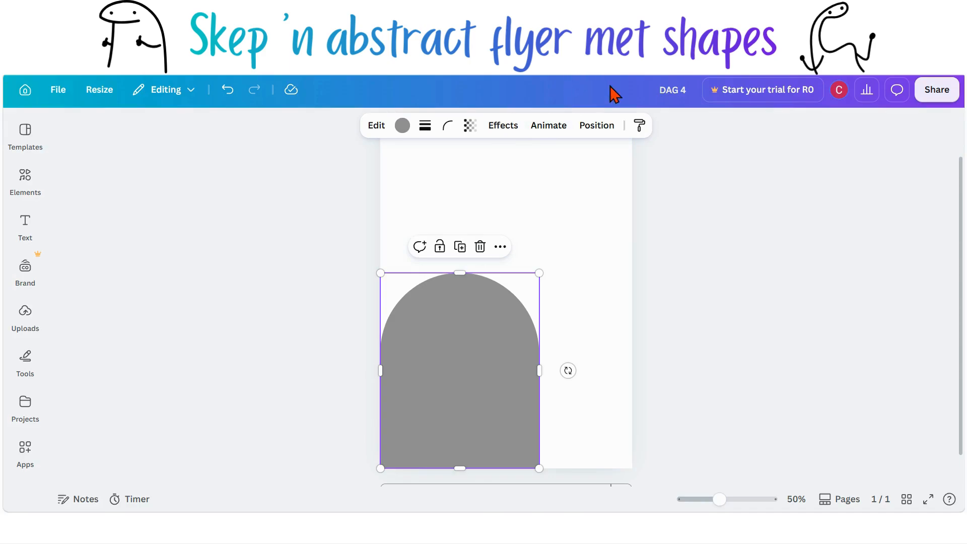
{"action": "left_click", "coordinate": [594, 132]}
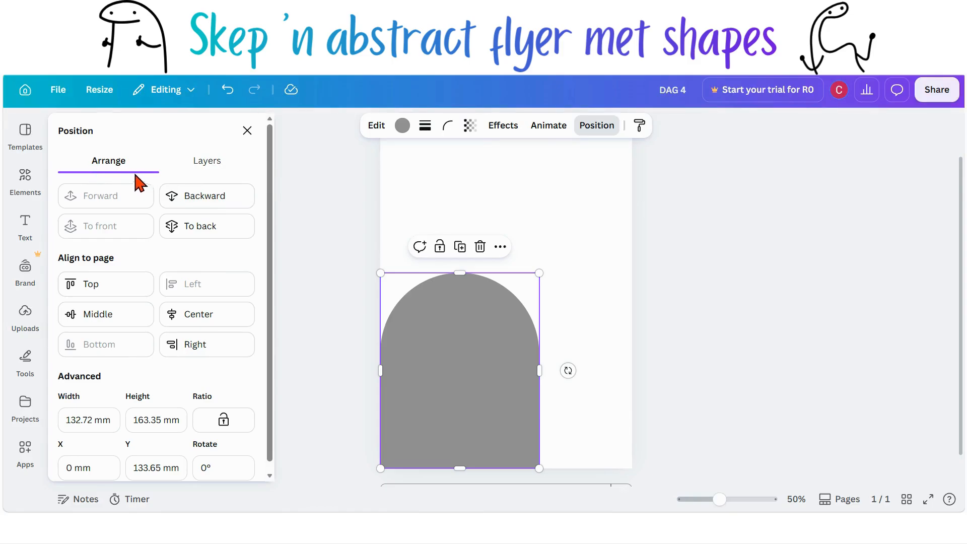
{"action": "left_click", "coordinate": [203, 170]}
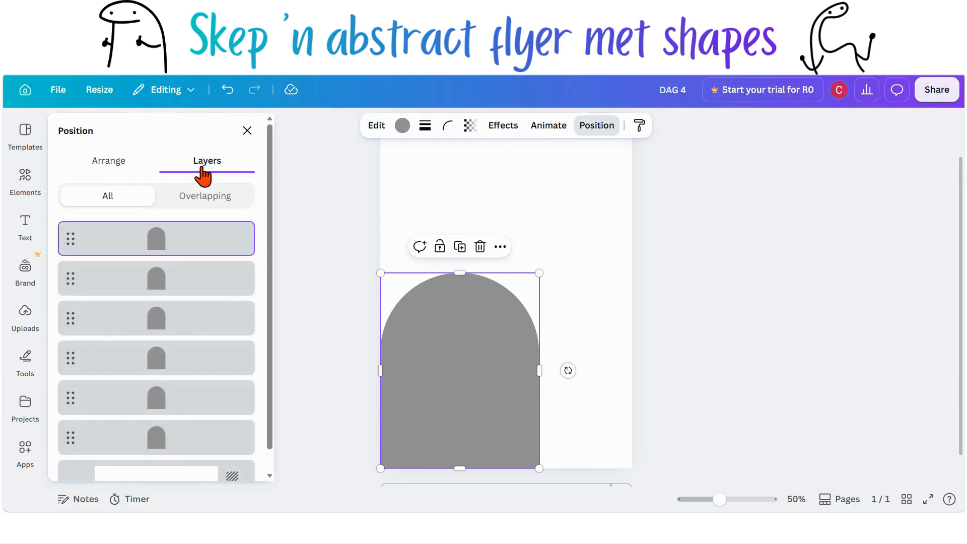
{"action": "scroll", "coordinate": [175, 228], "scroll_direction": "down", "scroll_amount": 1}
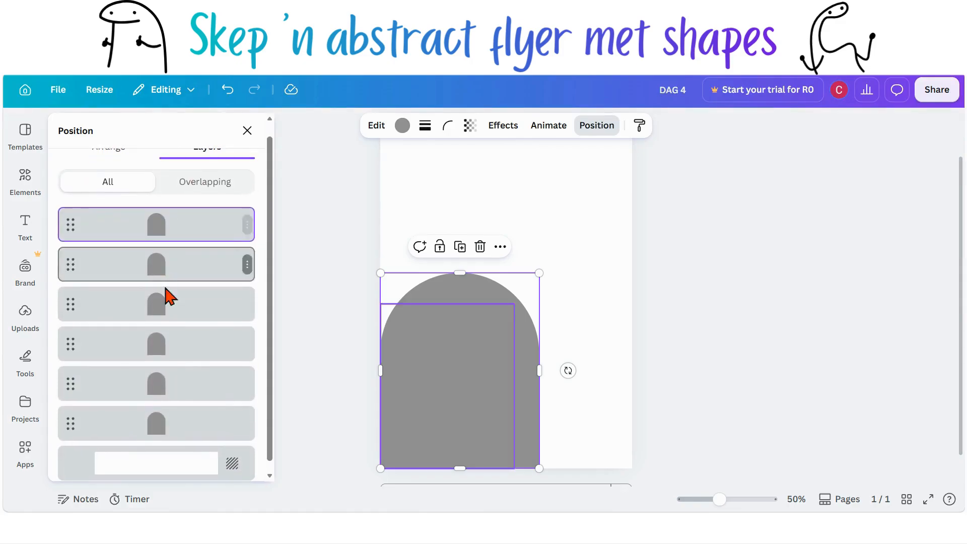
{"action": "scroll", "coordinate": [166, 418], "scroll_direction": "up", "scroll_amount": 1}
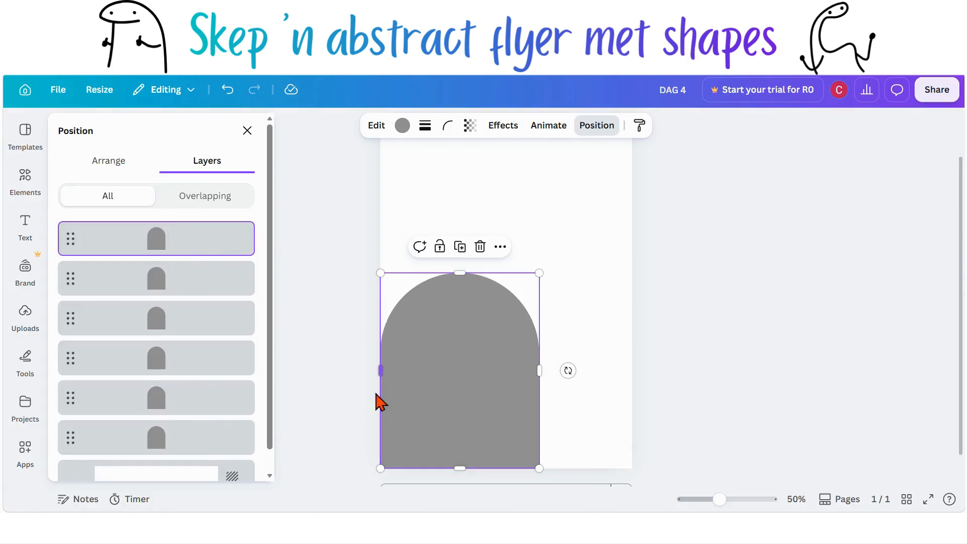
{"action": "left_click", "coordinate": [154, 443]}
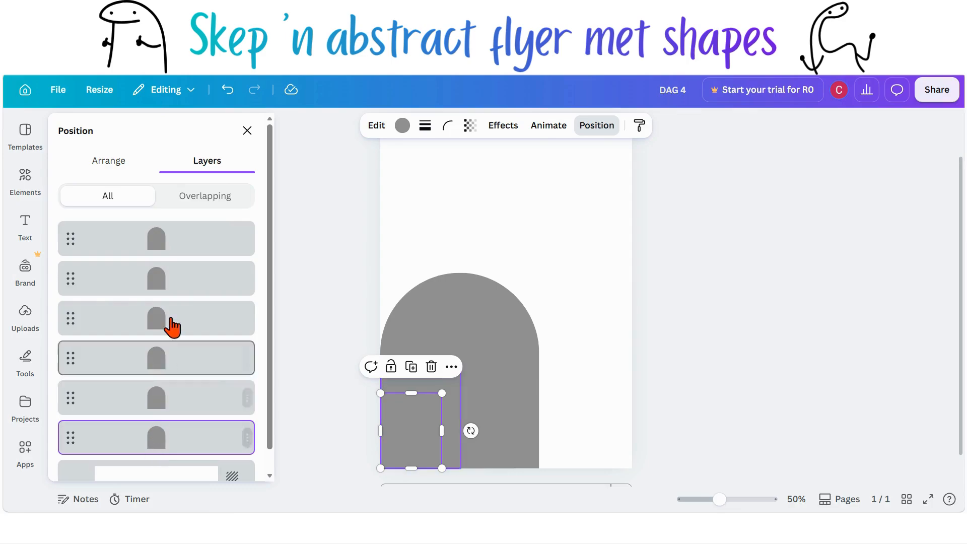
{"action": "left_click", "coordinate": [172, 256]}
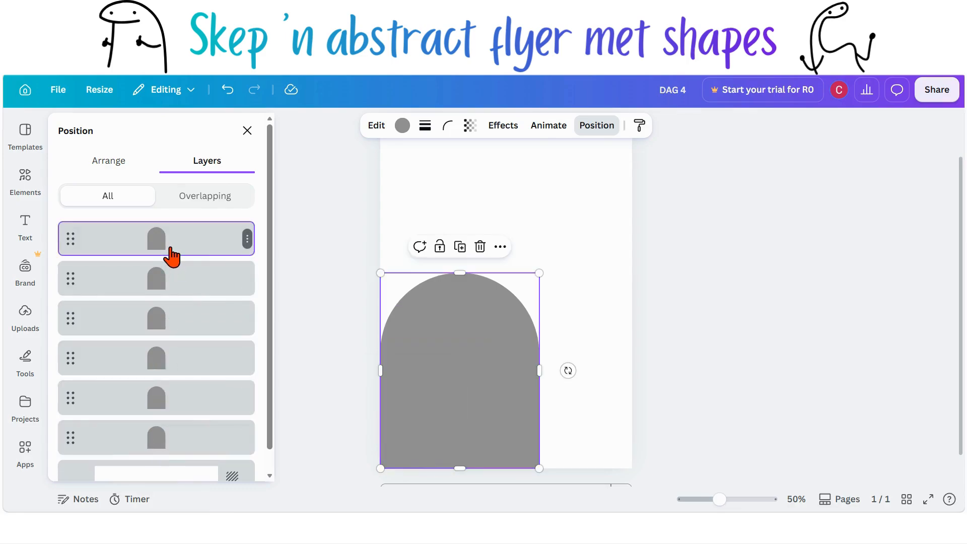
{"action": "left_click_drag", "start_coordinate": [172, 257], "coordinate": [167, 437]}
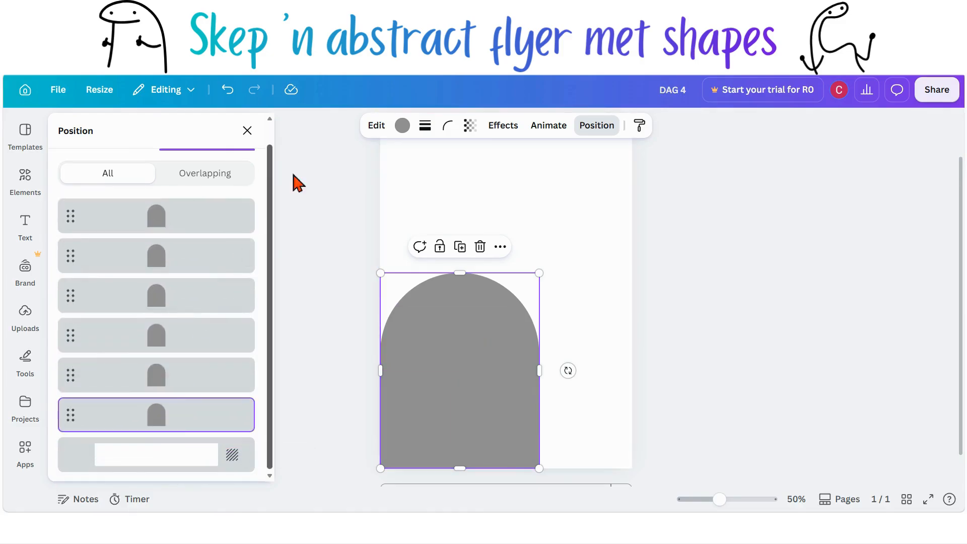
Step: Fill the largest arch with a very dark purple from the default solid colours
{"action": "left_click", "coordinate": [403, 126]}
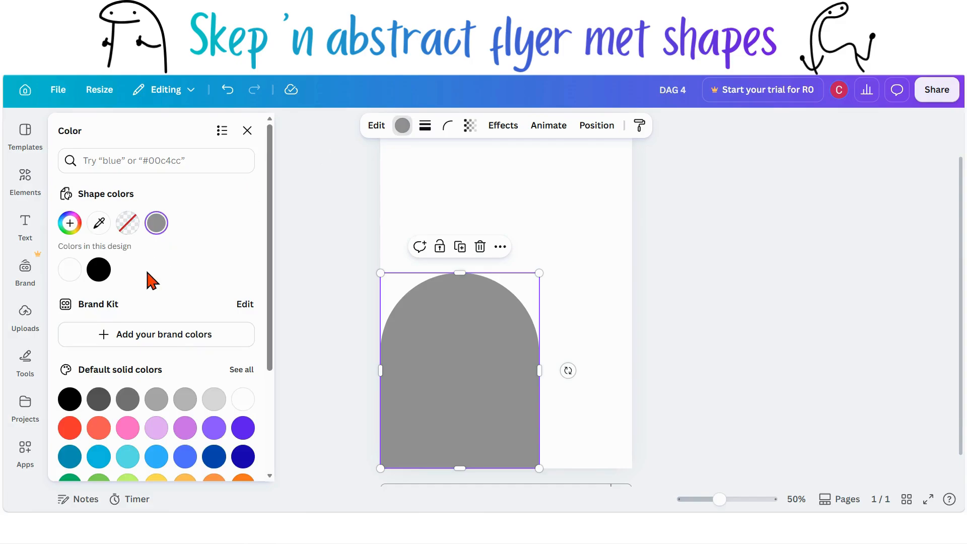
{"action": "scroll", "coordinate": [152, 279], "scroll_direction": "down", "scroll_amount": 3}
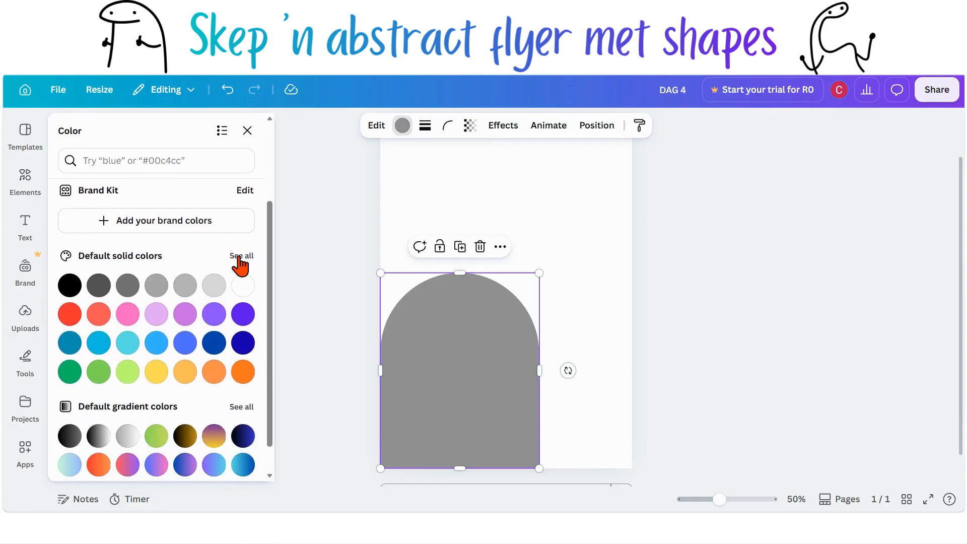
{"action": "left_click", "coordinate": [240, 257]}
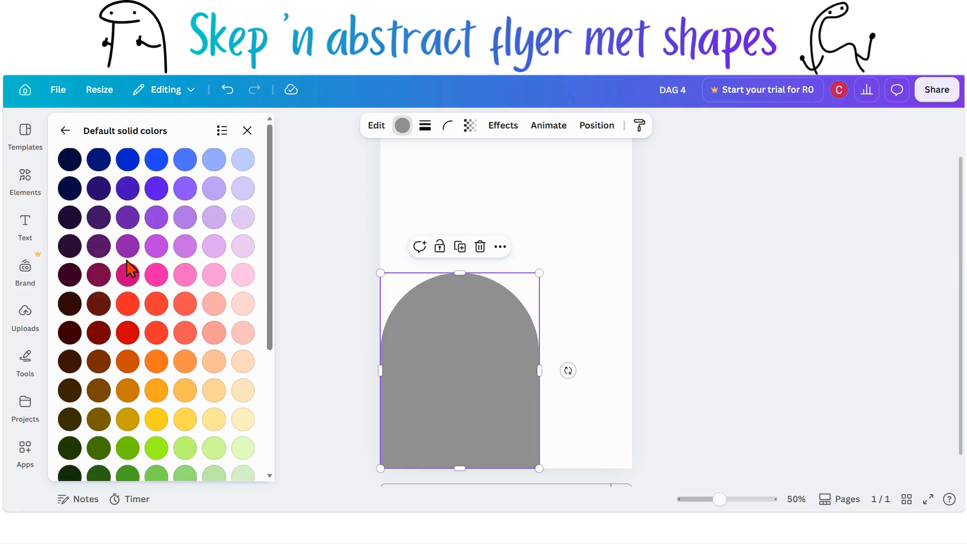
{"action": "left_click", "coordinate": [70, 247]}
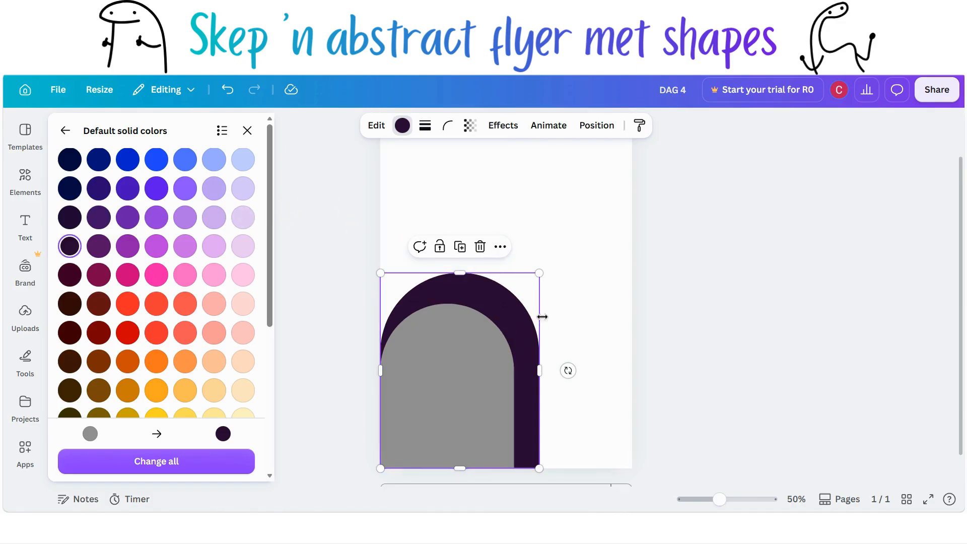
Step: Move the next-largest arch just above the largest in the layer order and fill it with a dark purple
{"action": "left_click", "coordinate": [597, 125]}
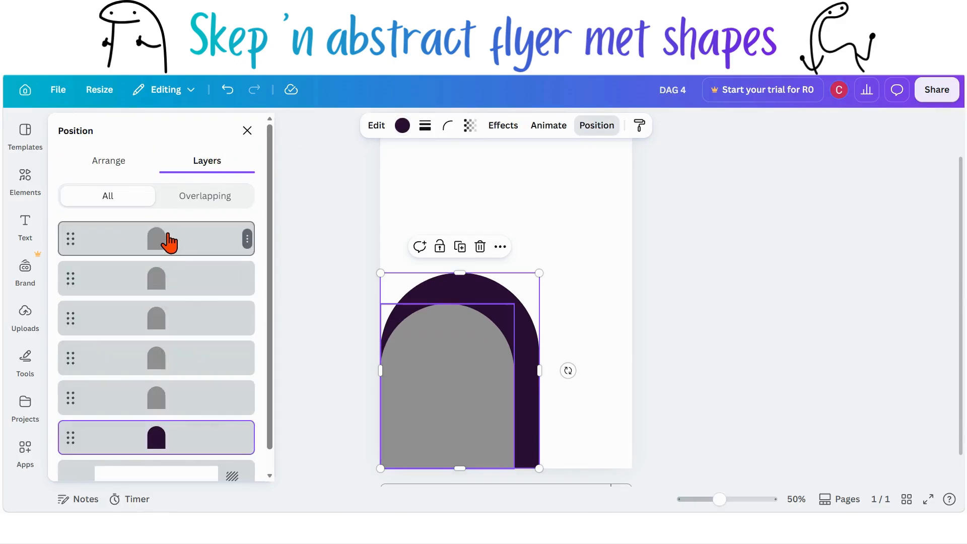
{"action": "left_click_drag", "start_coordinate": [169, 244], "coordinate": [172, 411]}
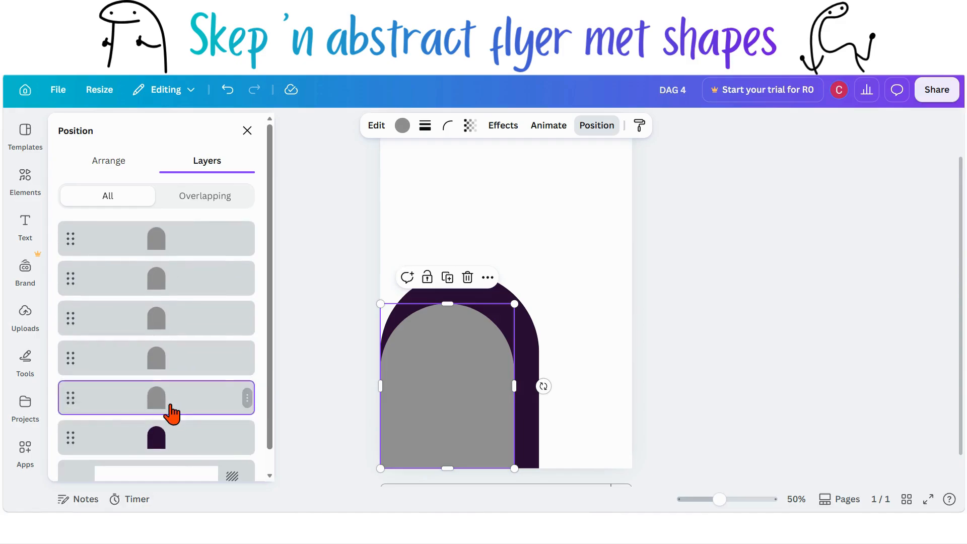
{"action": "left_click", "coordinate": [403, 126]}
{"action": "scroll", "coordinate": [212, 312], "scroll_direction": "down", "scroll_amount": 1}
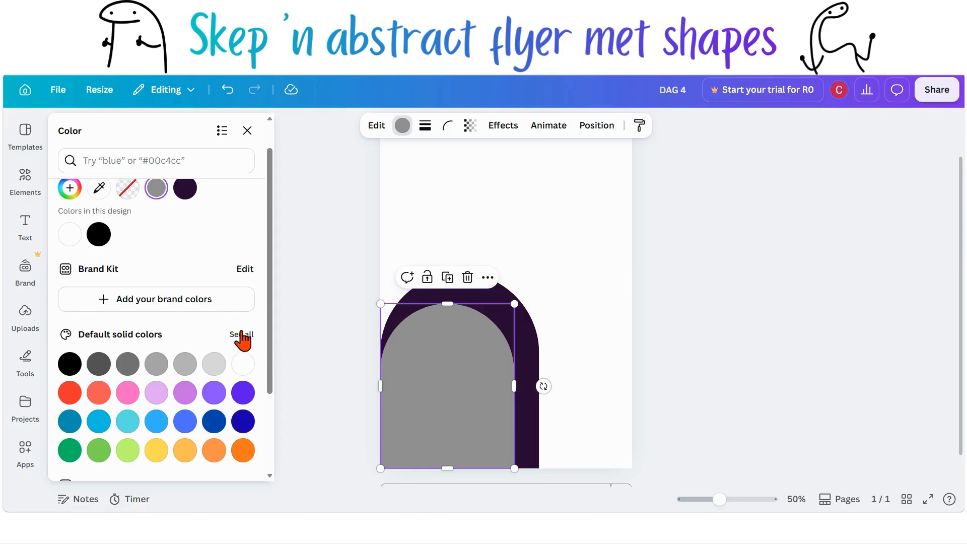
{"action": "left_click", "coordinate": [242, 334]}
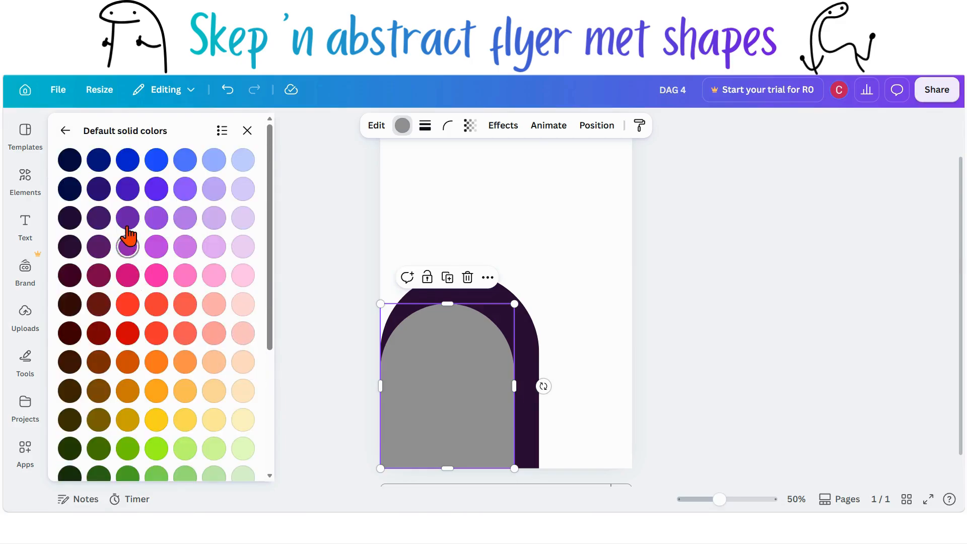
{"action": "left_click", "coordinate": [100, 218]}
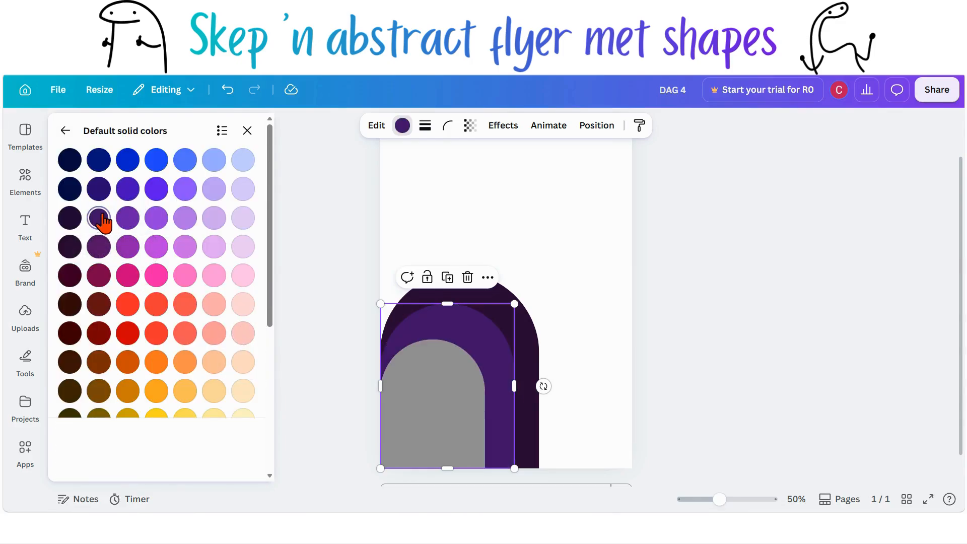
Step: Place the third arch above the two purple arches in the layer order and fill it with a medium purple
{"action": "left_click", "coordinate": [588, 127]}
{"action": "left_click_drag", "start_coordinate": [204, 248], "coordinate": [209, 375]}
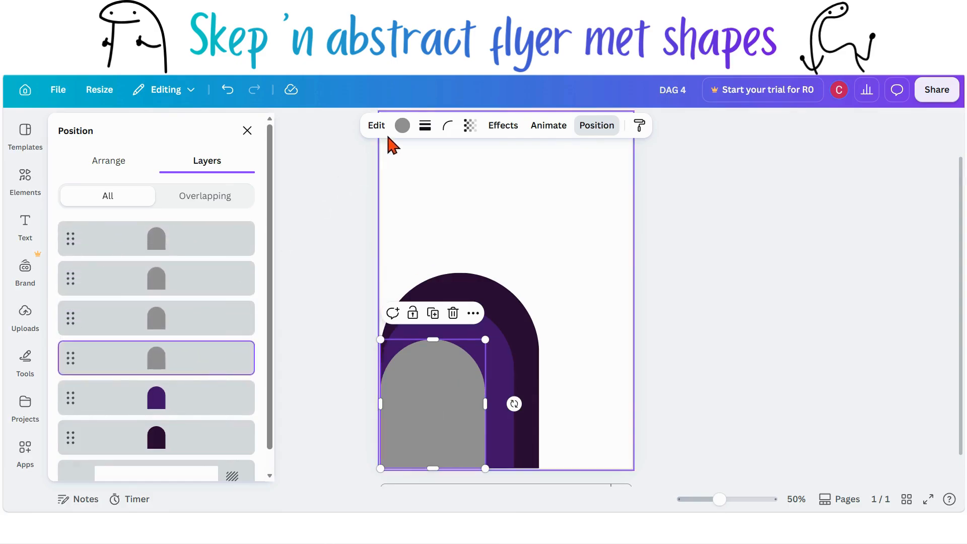
{"action": "left_click", "coordinate": [404, 126]}
{"action": "scroll", "coordinate": [161, 421], "scroll_direction": "down", "scroll_amount": 3}
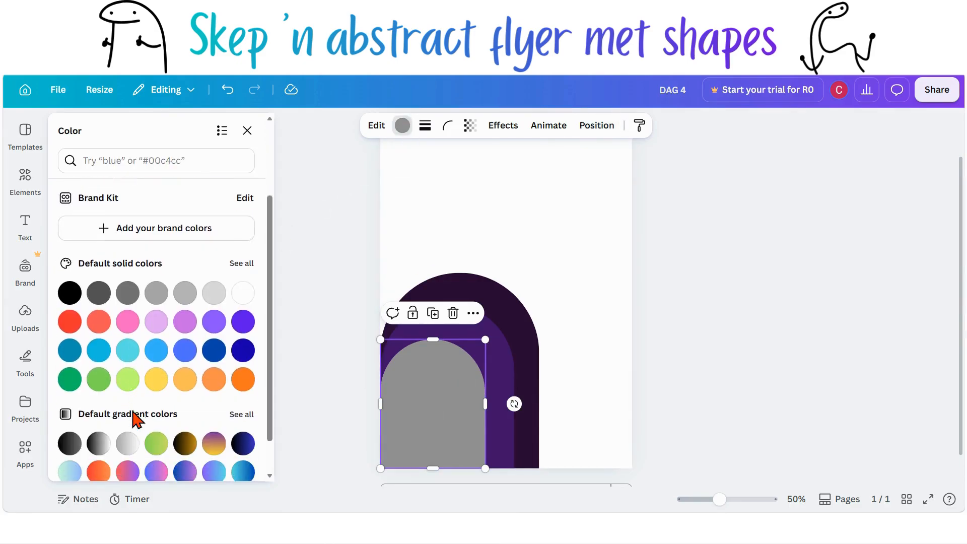
{"action": "left_click", "coordinate": [248, 407]}
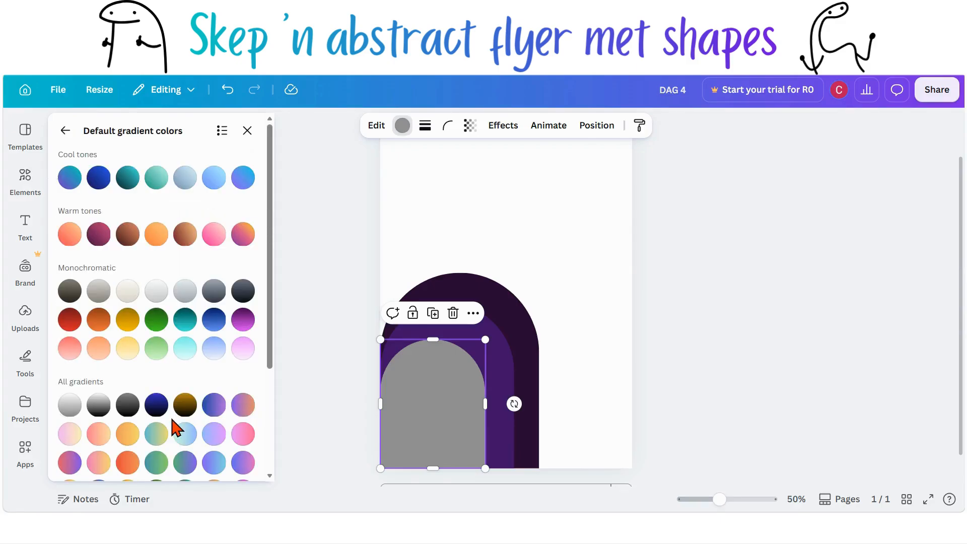
{"action": "scroll", "coordinate": [173, 428], "scroll_direction": "down", "scroll_amount": 1}
{"action": "left_click", "coordinate": [60, 131]}
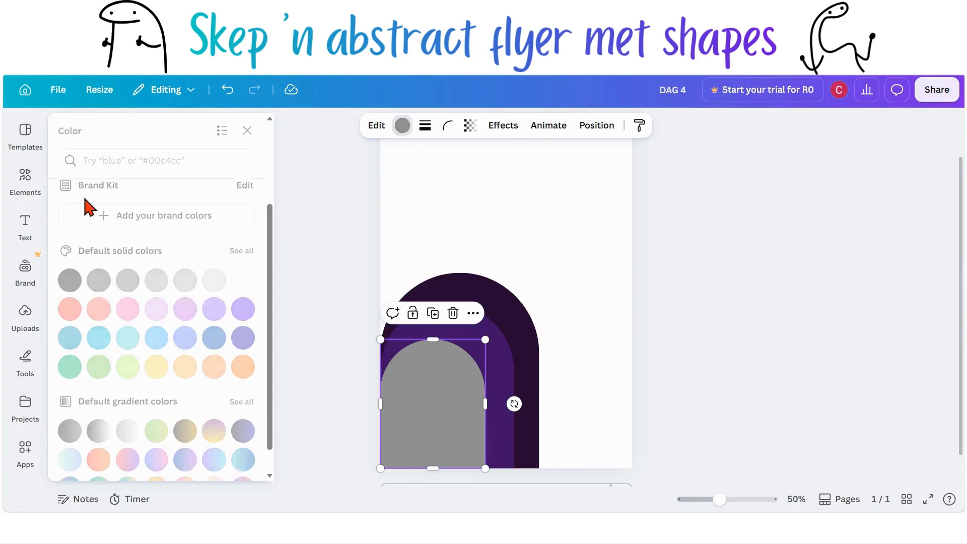
{"action": "left_click", "coordinate": [241, 252]}
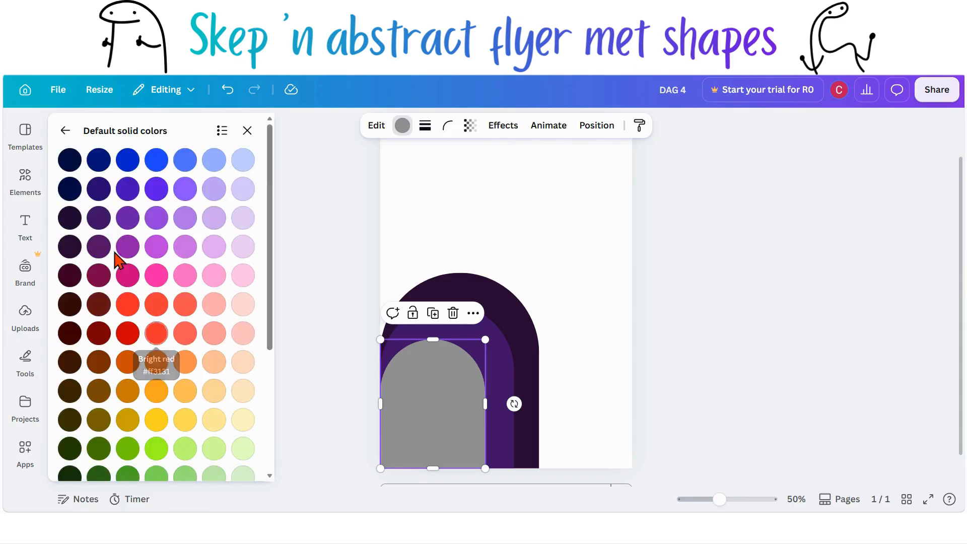
{"action": "left_click", "coordinate": [126, 220]}
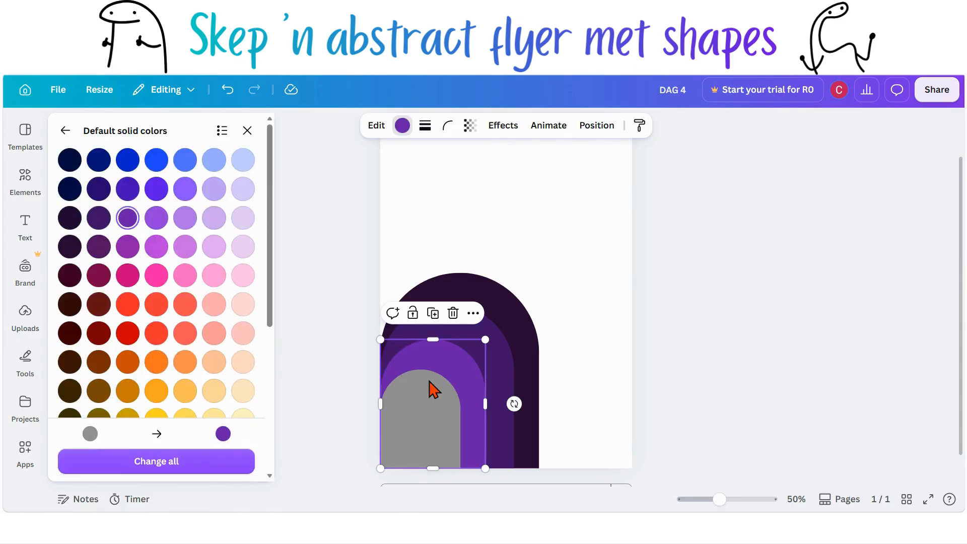
Step: Move the fourth arch above the medium purple one in the layers and fill it with a lighter violet
{"action": "left_click", "coordinate": [597, 126]}
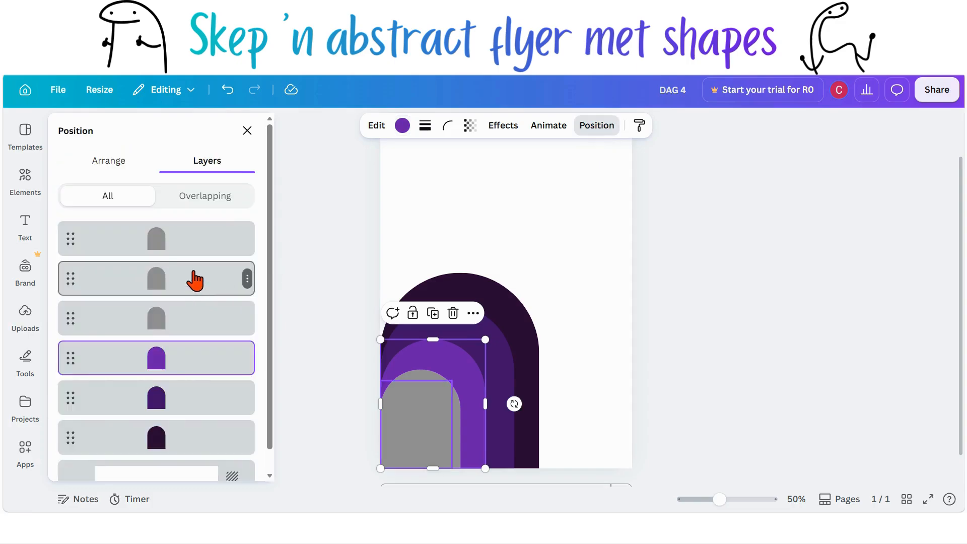
{"action": "left_click", "coordinate": [190, 245]}
{"action": "left_click_drag", "start_coordinate": [190, 252], "coordinate": [193, 328]}
{"action": "left_click", "coordinate": [402, 126]}
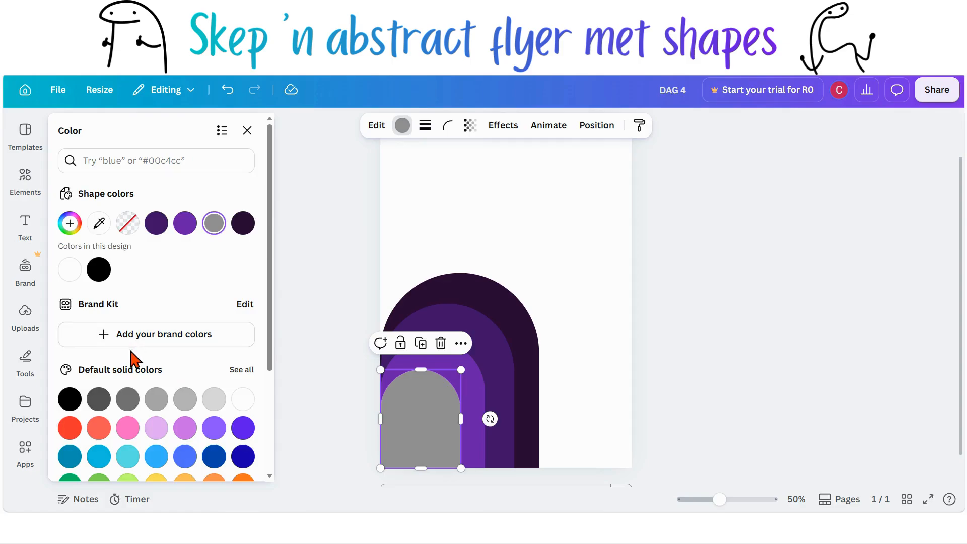
{"action": "scroll", "coordinate": [151, 383], "scroll_direction": "down", "scroll_amount": 2}
{"action": "left_click", "coordinate": [243, 305]}
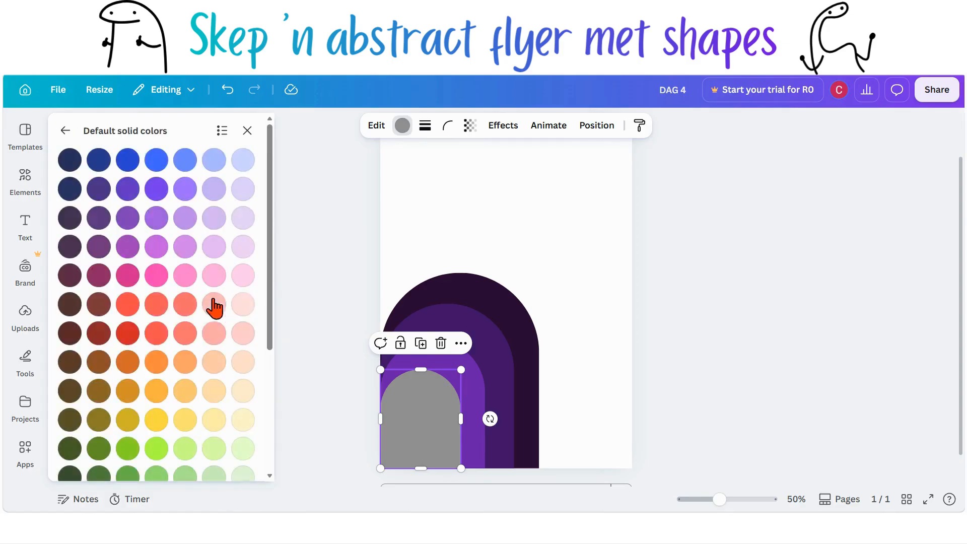
{"action": "left_click", "coordinate": [155, 220]}
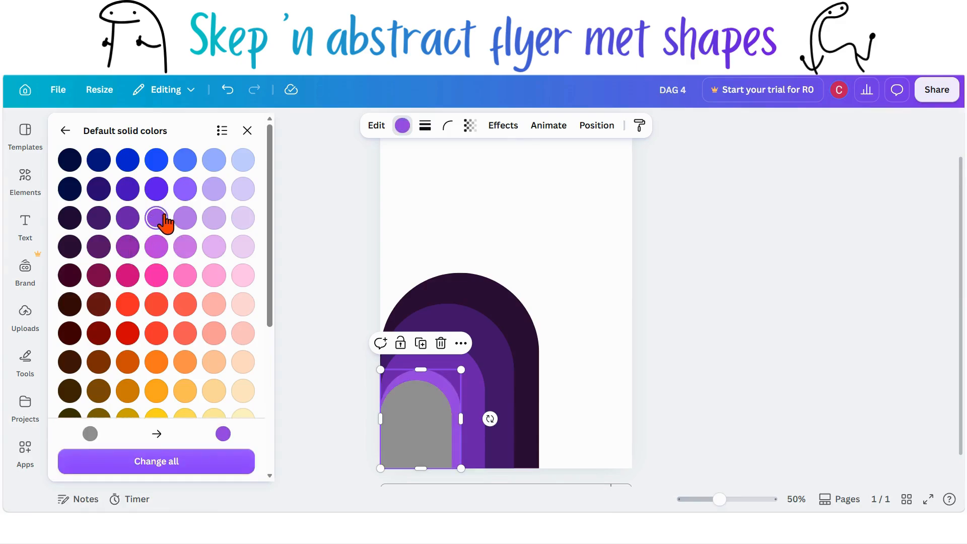
Step: Reorder the next gray arch in the Layers list so it sits directly above the violet arch
{"action": "left_click", "coordinate": [612, 127]}
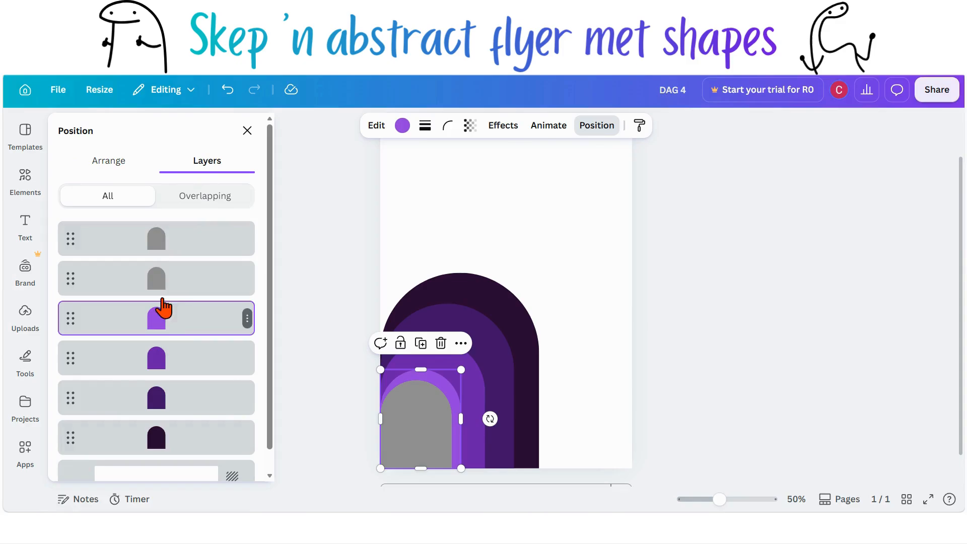
{"action": "left_click_drag", "start_coordinate": [168, 244], "coordinate": [171, 272]}
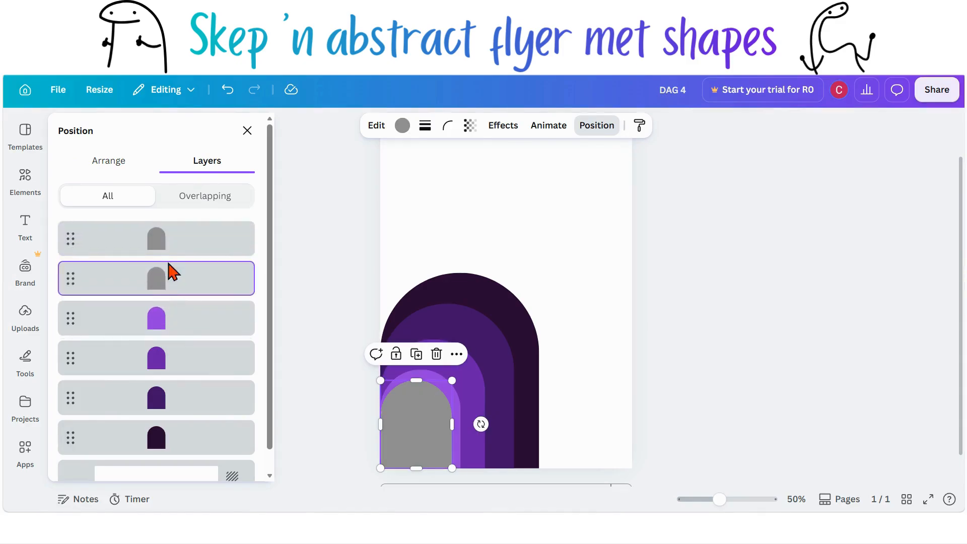
Step: Fill the reordered gray arch with a light violet from the default solid colours
{"action": "left_click", "coordinate": [402, 126]}
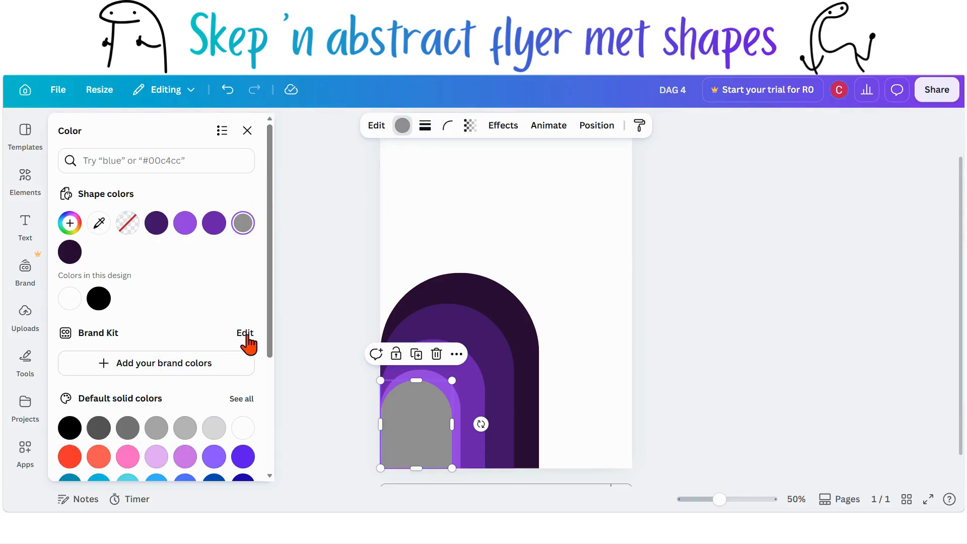
{"action": "left_click", "coordinate": [250, 402]}
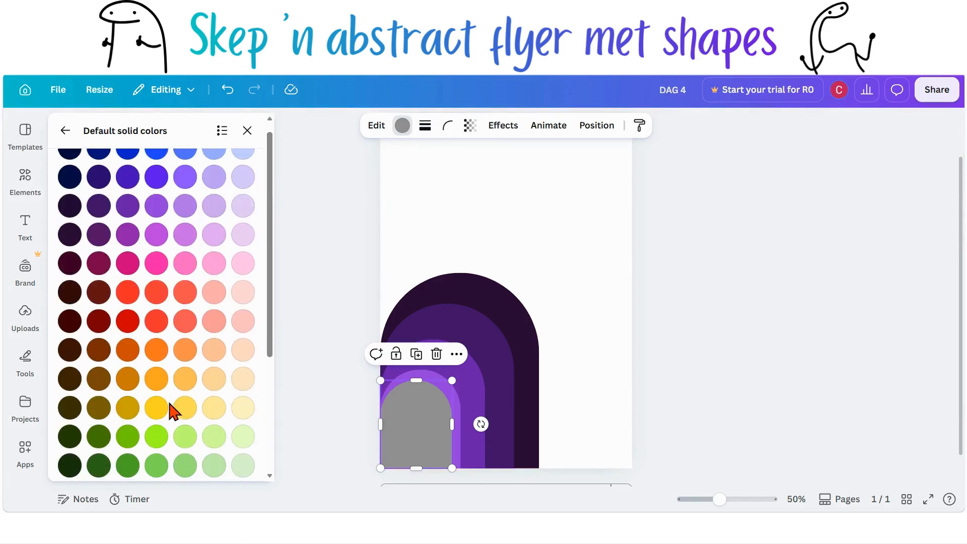
{"action": "left_click", "coordinate": [157, 212]}
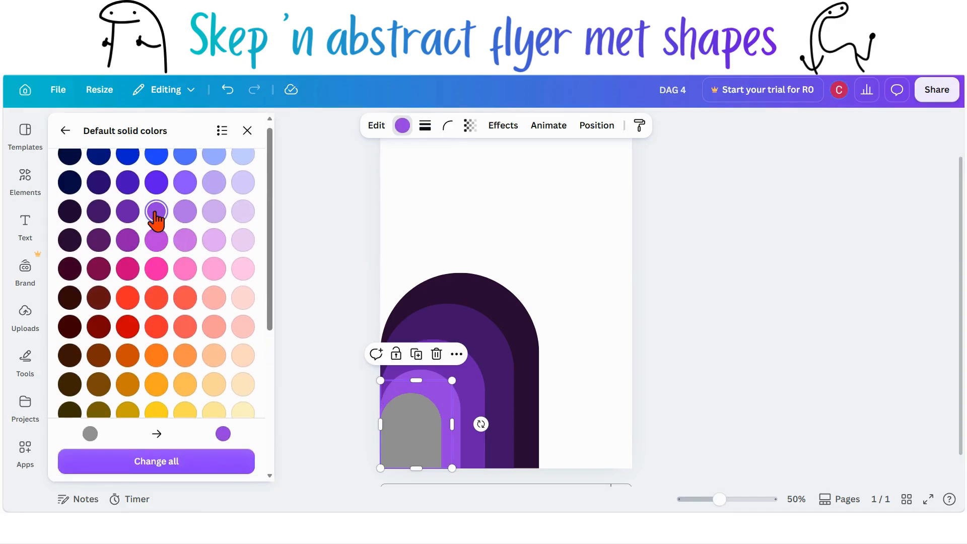
{"action": "left_click", "coordinate": [186, 212]}
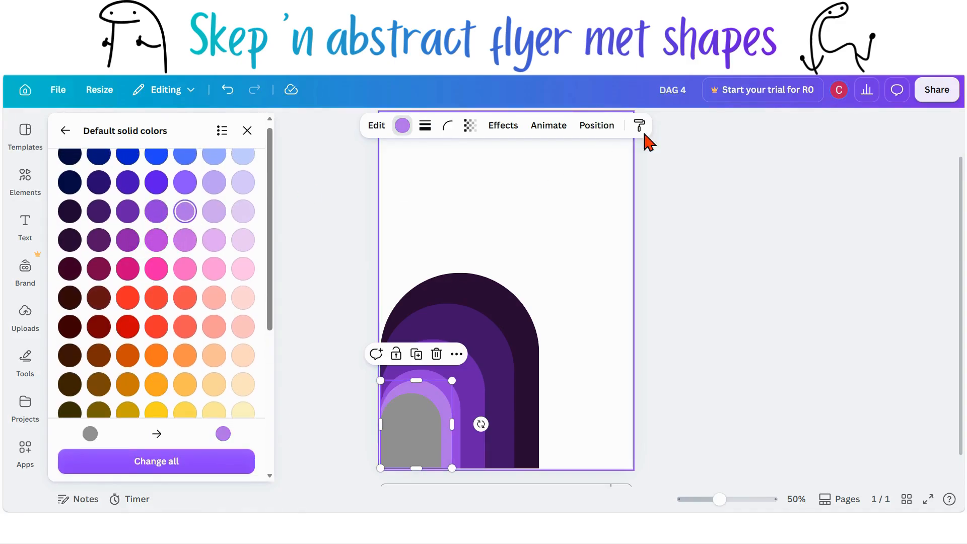
Step: Select the smallest gray arch from the Layers list and fill it with a pale lavender
{"action": "left_click", "coordinate": [597, 126]}
{"action": "left_click", "coordinate": [169, 247]}
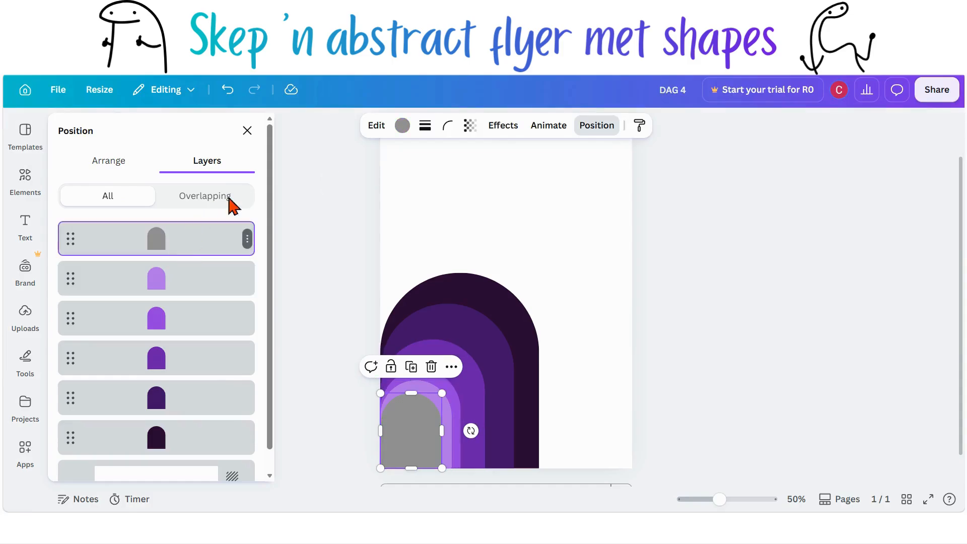
{"action": "left_click", "coordinate": [402, 125]}
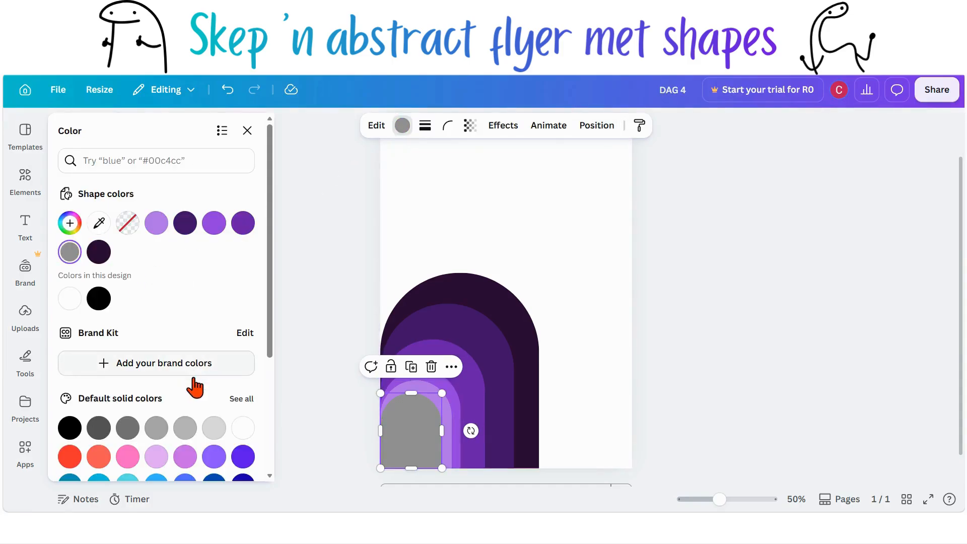
{"action": "left_click", "coordinate": [247, 398]}
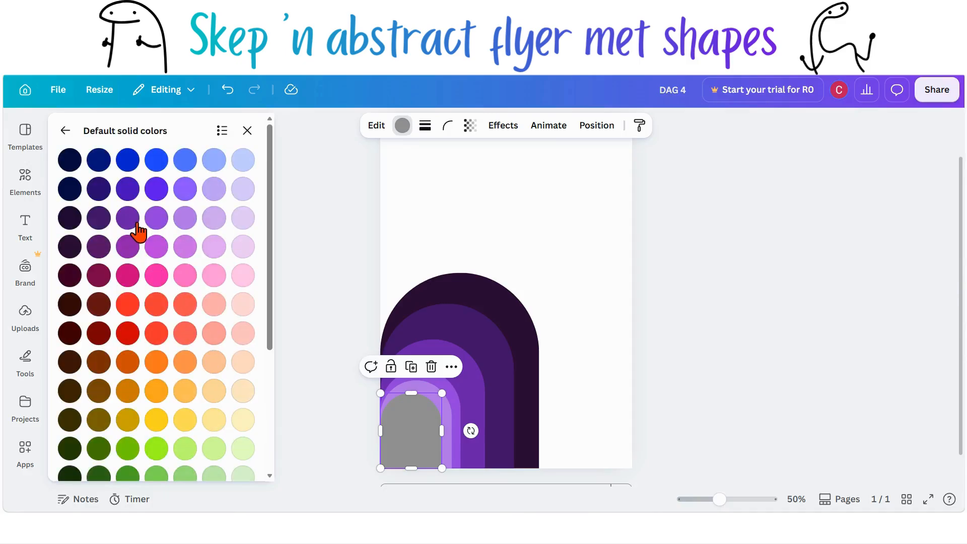
{"action": "left_click", "coordinate": [215, 222]}
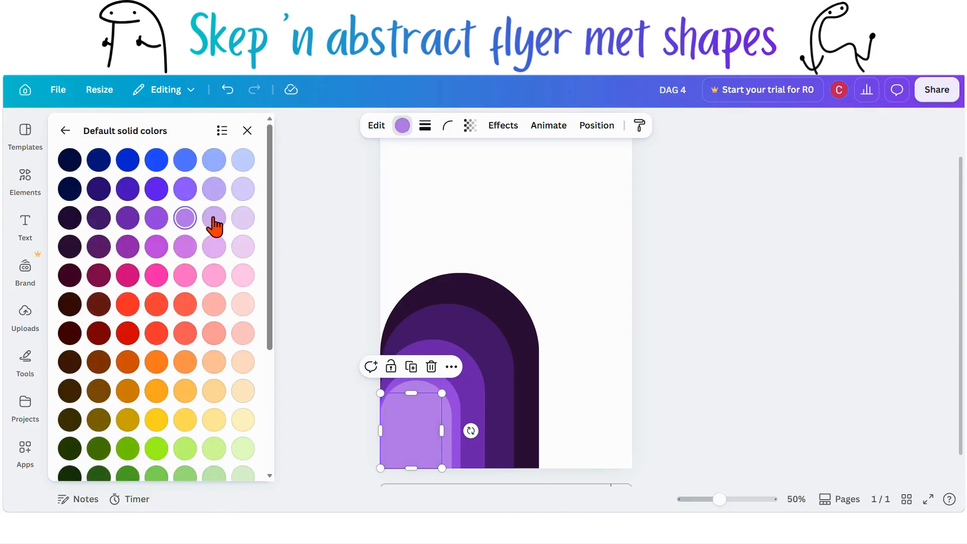
{"action": "left_click", "coordinate": [335, 331]}
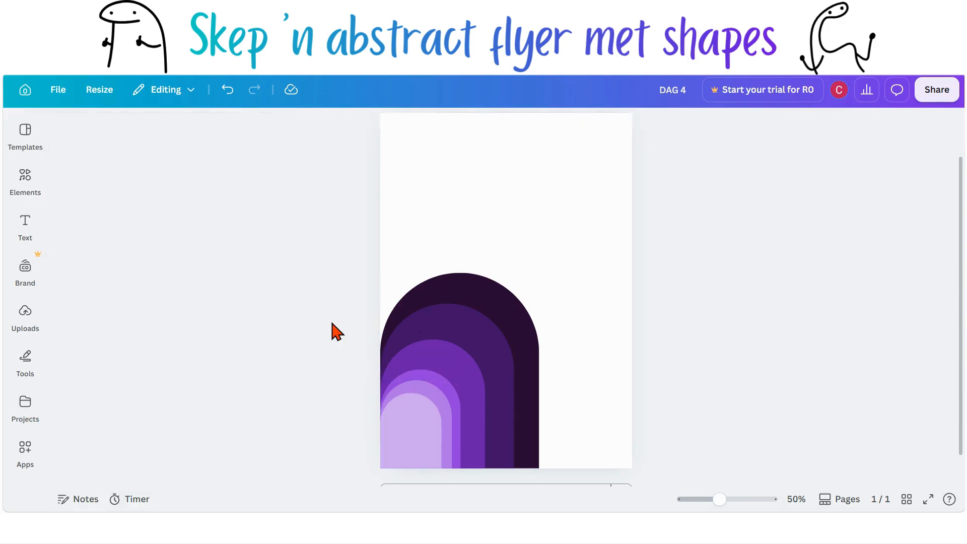
Step: Add a trapezoid from the basic shapes to the page's top-right corner
{"action": "scroll", "coordinate": [336, 333], "scroll_direction": "up", "scroll_amount": 2}
{"action": "scroll", "coordinate": [337, 333], "scroll_direction": "down", "scroll_amount": 1}
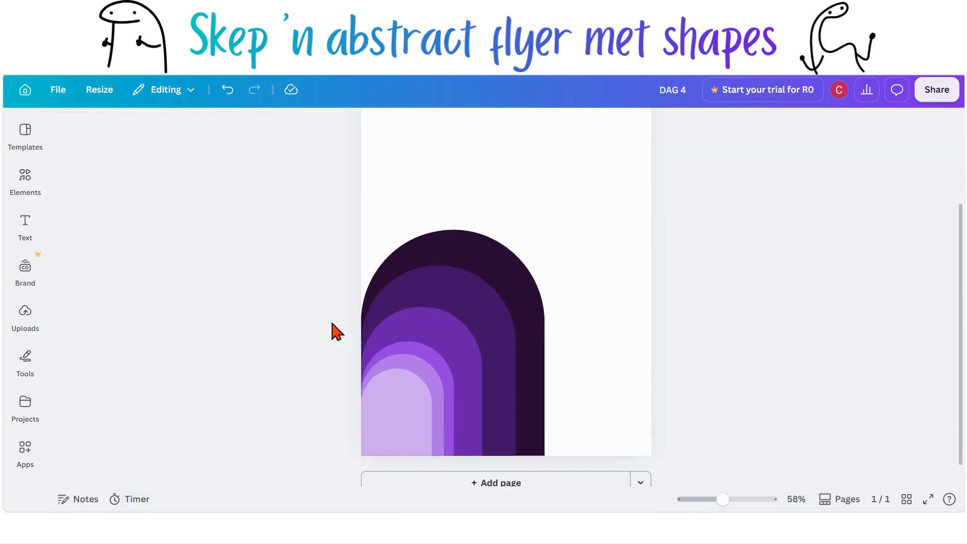
{"action": "scroll", "coordinate": [560, 365], "scroll_direction": "up", "scroll_amount": 1}
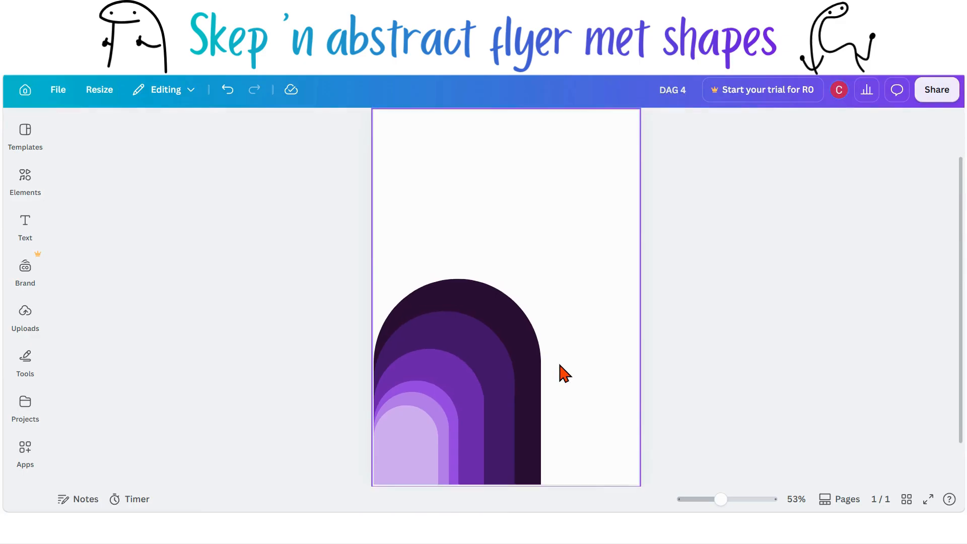
{"action": "scroll", "coordinate": [559, 364], "scroll_direction": "up", "scroll_amount": 1}
{"action": "scroll", "coordinate": [559, 365], "scroll_direction": "down", "scroll_amount": 1}
{"action": "scroll", "coordinate": [560, 364], "scroll_direction": "down", "scroll_amount": 2}
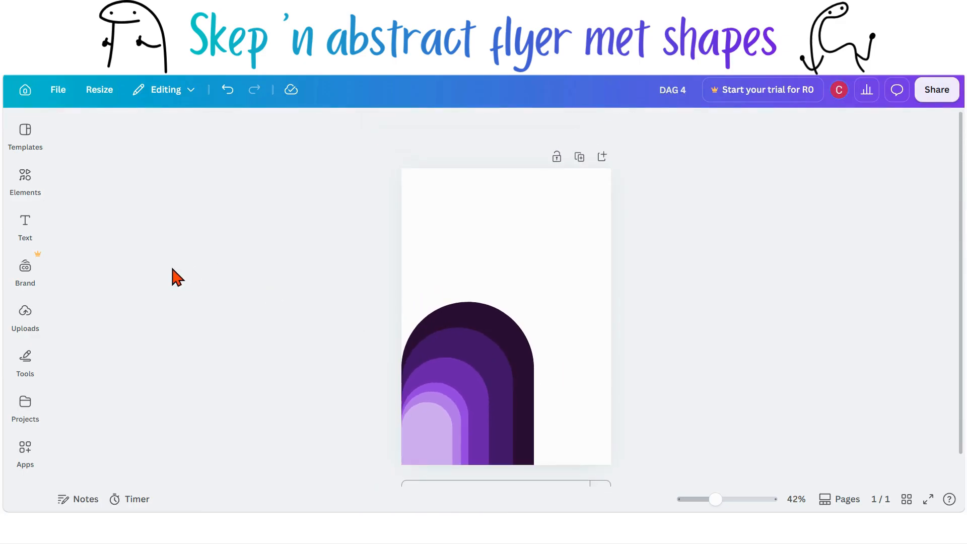
{"action": "left_click", "coordinate": [24, 182]}
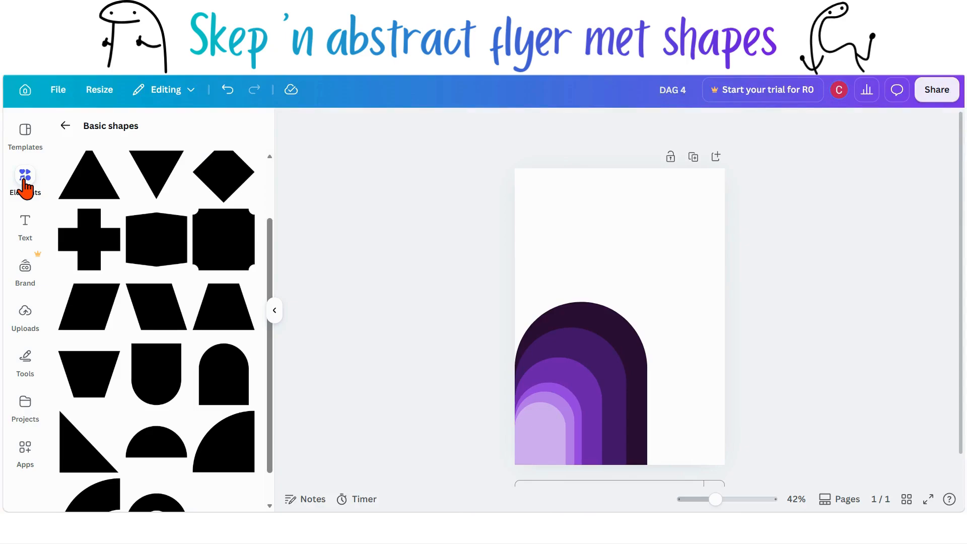
{"action": "scroll", "coordinate": [82, 234], "scroll_direction": "down", "scroll_amount": 1}
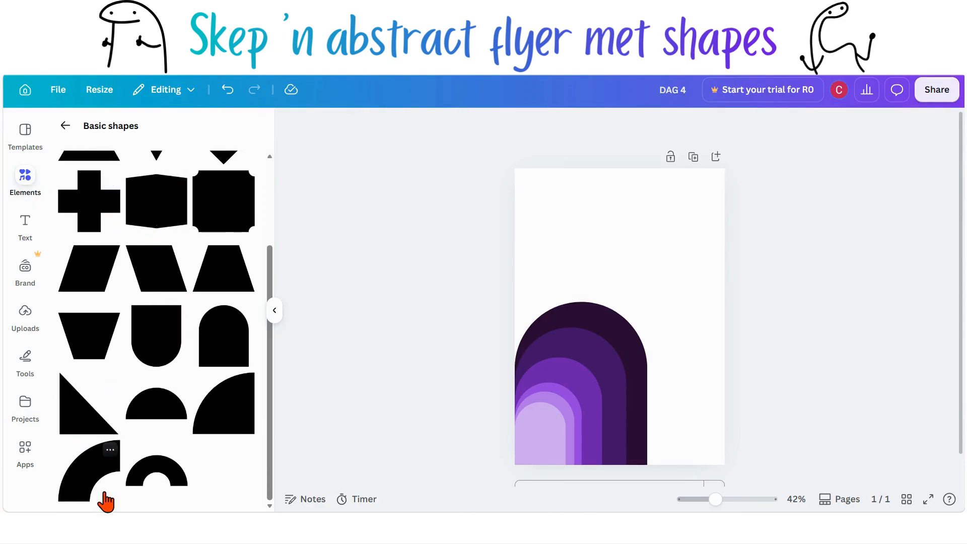
{"action": "scroll", "coordinate": [171, 393], "scroll_direction": "up", "scroll_amount": 1}
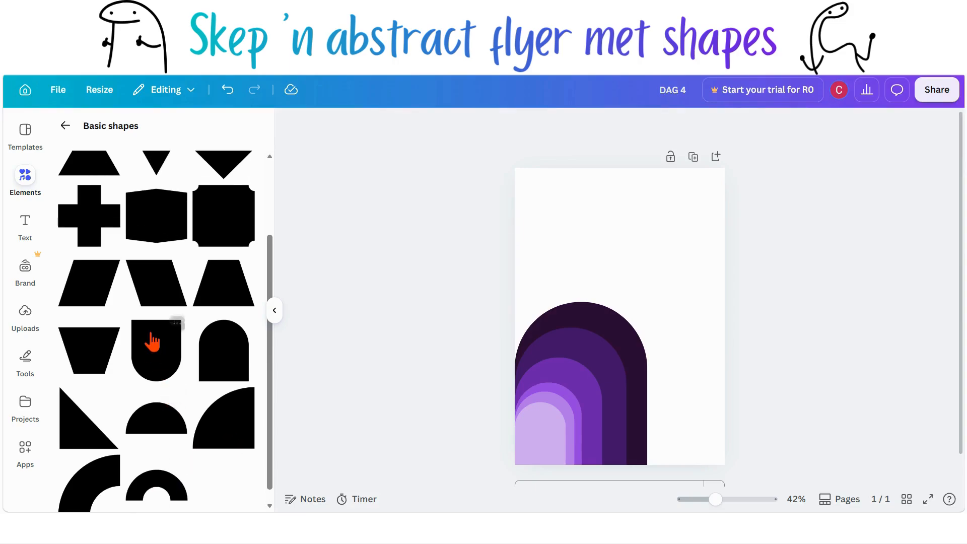
{"action": "scroll", "coordinate": [151, 340], "scroll_direction": "up", "scroll_amount": 3}
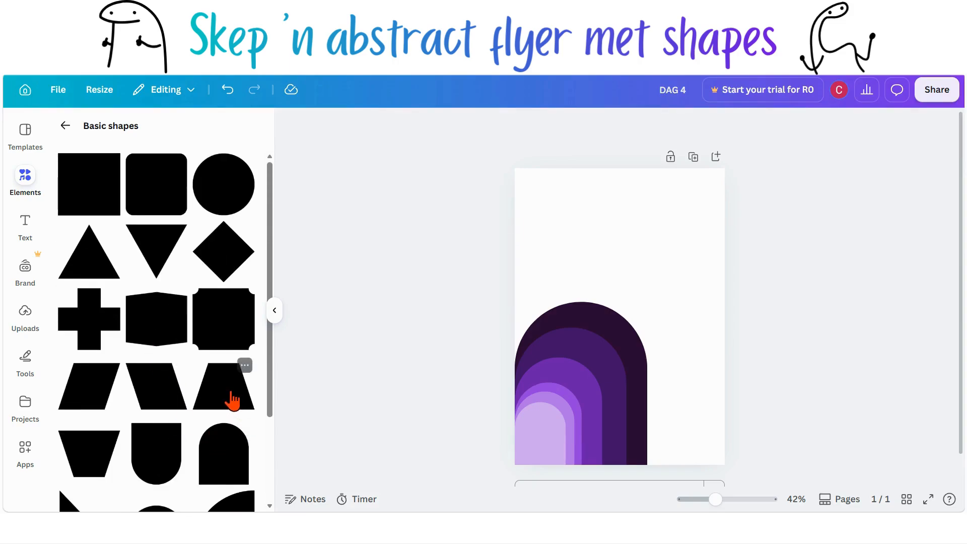
{"action": "left_click_drag", "start_coordinate": [514, 302], "coordinate": [677, 195]}
{"action": "left_click", "coordinate": [676, 359]}
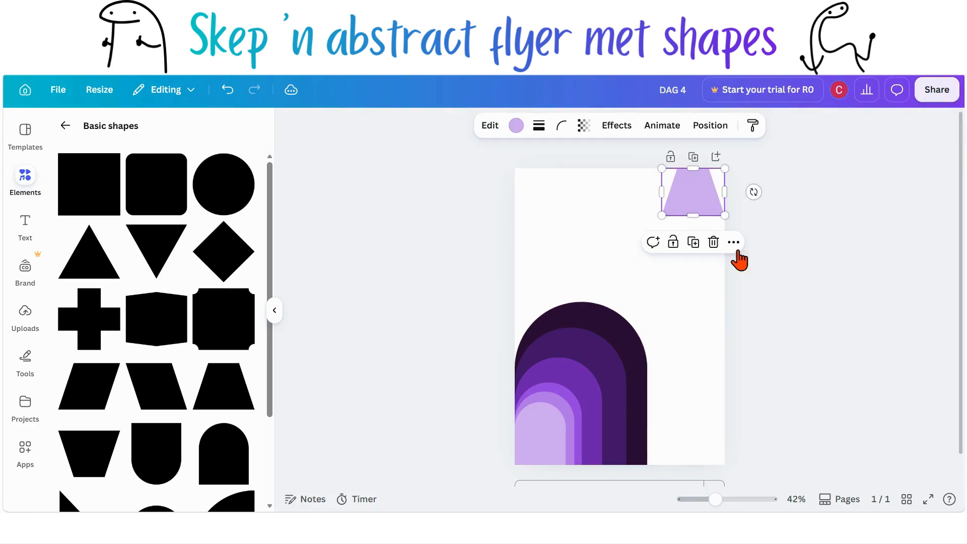
{"action": "left_click", "coordinate": [738, 255]}
{"action": "left_click", "coordinate": [712, 190]}
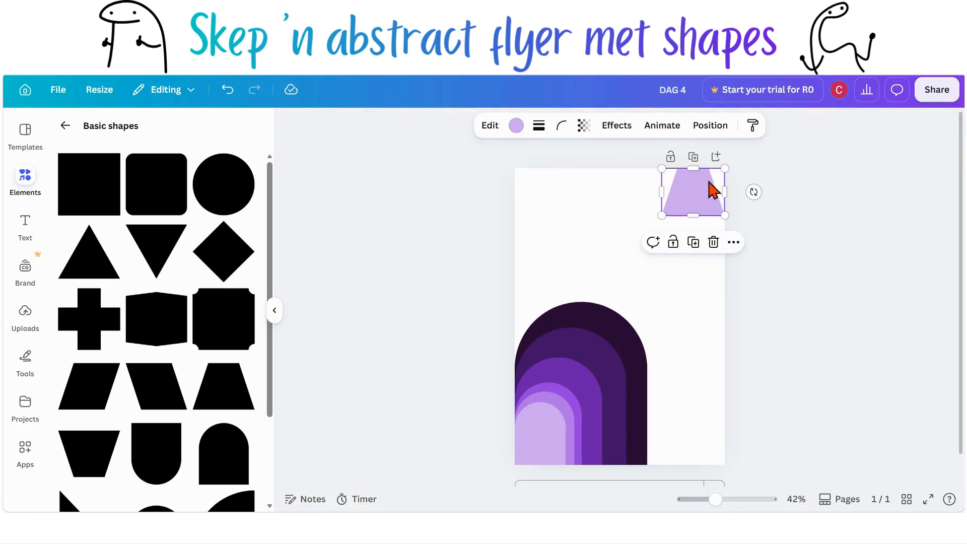
Step: Duplicate the trapezoid three times, enlarging each copy down and left from the page's top-right corner
{"action": "key", "text": "ctrl+d"}
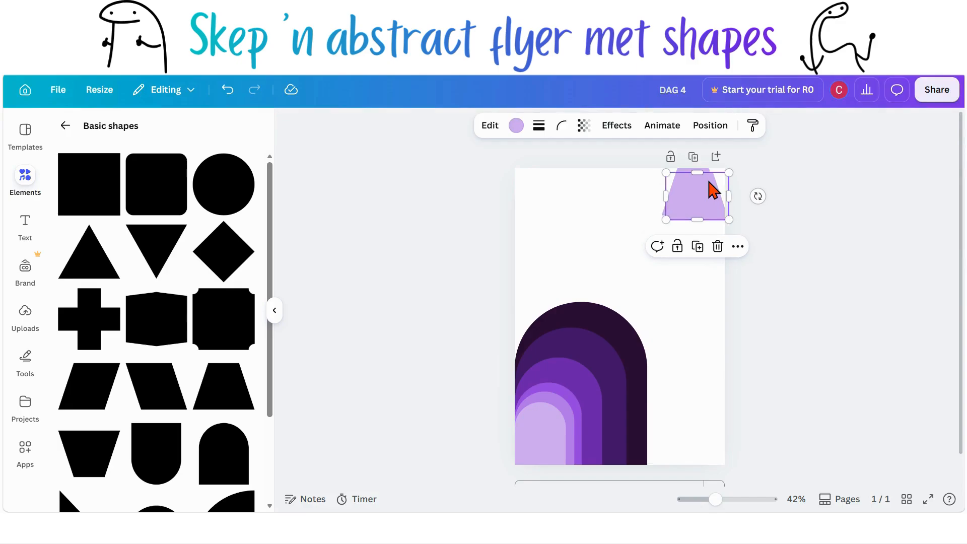
{"action": "left_click_drag", "start_coordinate": [711, 189], "coordinate": [708, 184]}
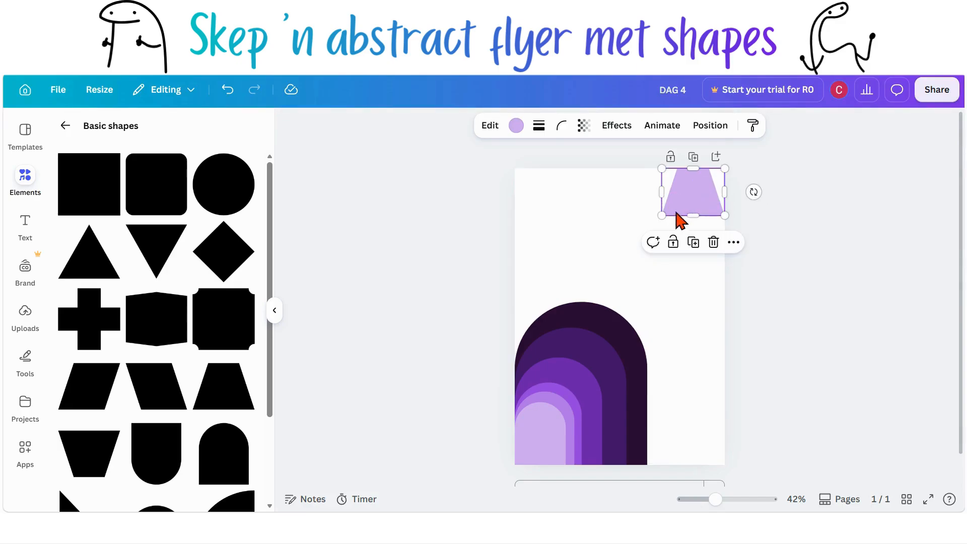
{"action": "left_click_drag", "start_coordinate": [662, 216], "coordinate": [636, 236]}
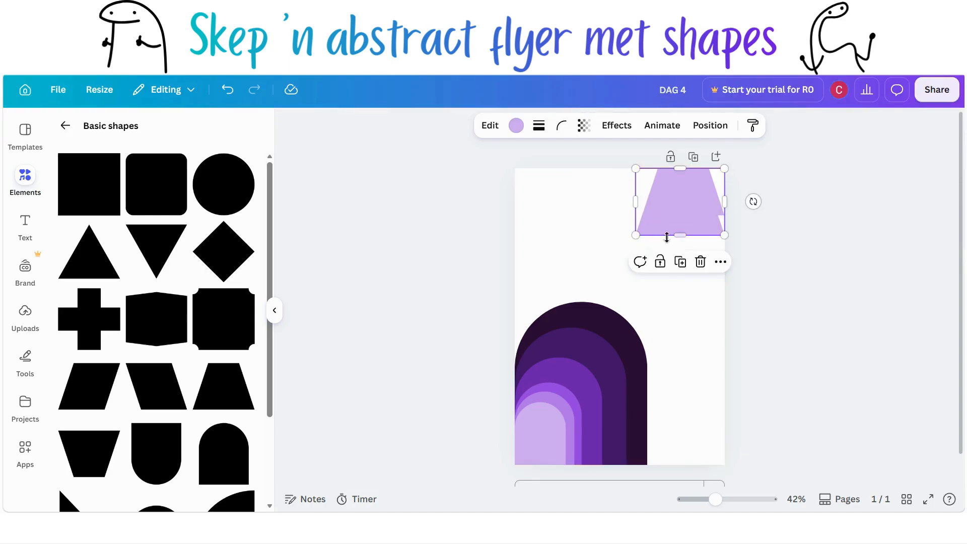
{"action": "left_click", "coordinate": [809, 286]}
{"action": "left_click", "coordinate": [684, 202]}
{"action": "key", "text": "ctrl+d"}
{"action": "left_click_drag", "start_coordinate": [683, 202], "coordinate": [680, 194]}
{"action": "left_click_drag", "start_coordinate": [636, 235], "coordinate": [603, 260]}
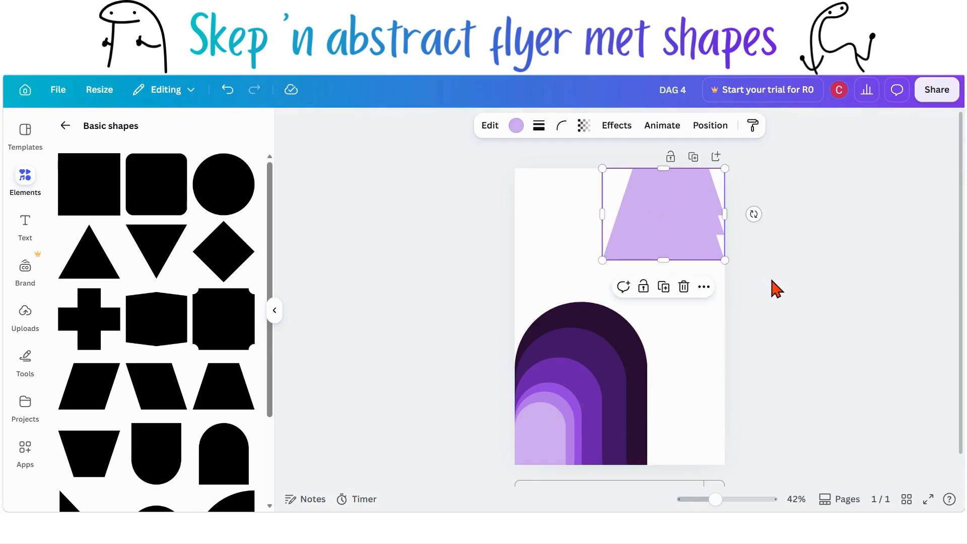
{"action": "left_click", "coordinate": [701, 237]}
{"action": "key", "text": "ctrl+d"}
{"action": "left_click_drag", "start_coordinate": [680, 228], "coordinate": [676, 224]}
{"action": "left_click_drag", "start_coordinate": [597, 262], "coordinate": [571, 283]}
{"action": "left_click", "coordinate": [817, 328]}
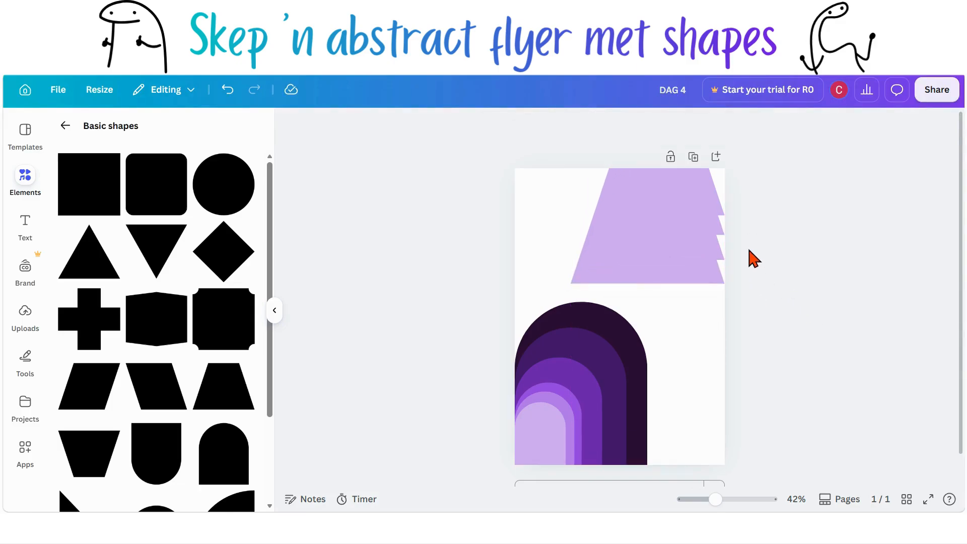
Step: Make two more progressively larger trapezoid copies, the largest reaching the page's left edge
{"action": "left_click", "coordinate": [683, 262]}
{"action": "key", "text": "ctrl+d"}
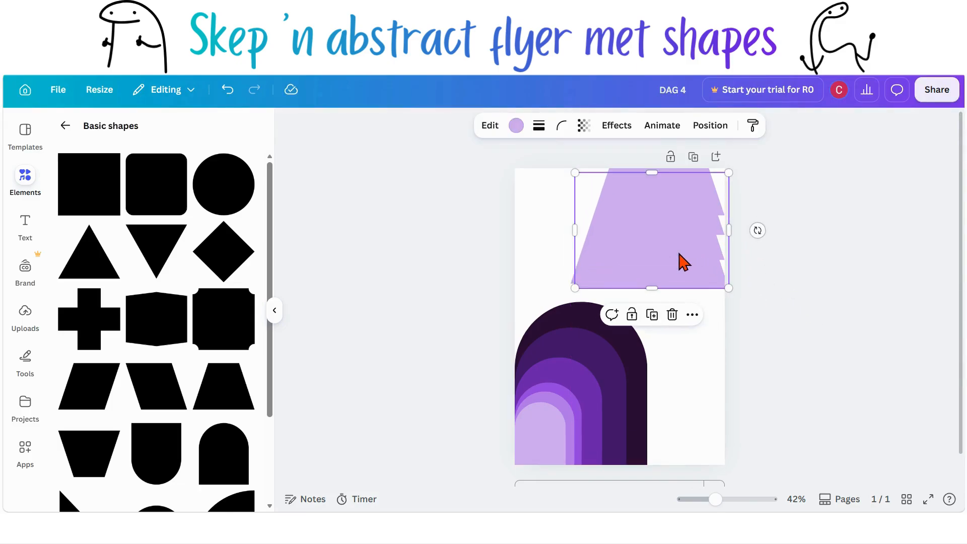
{"action": "mouse_move", "coordinate": [684, 262]}
{"action": "left_mouse_down"}
{"action": "mouse_move", "coordinate": [676, 244]}
{"action": "mouse_move", "coordinate": [665, 262]}
{"action": "left_mouse_up"}
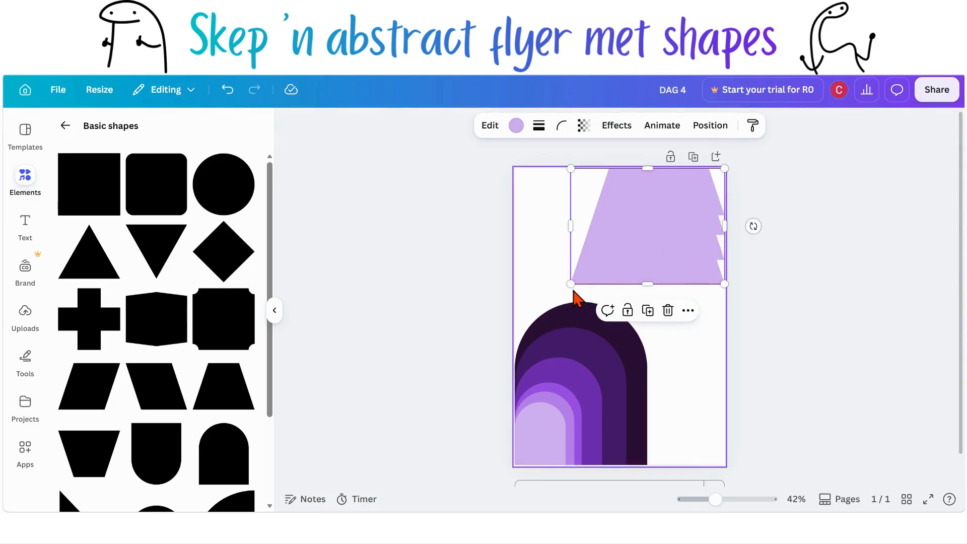
{"action": "left_click_drag", "start_coordinate": [570, 284], "coordinate": [545, 302]}
{"action": "left_click", "coordinate": [790, 337]}
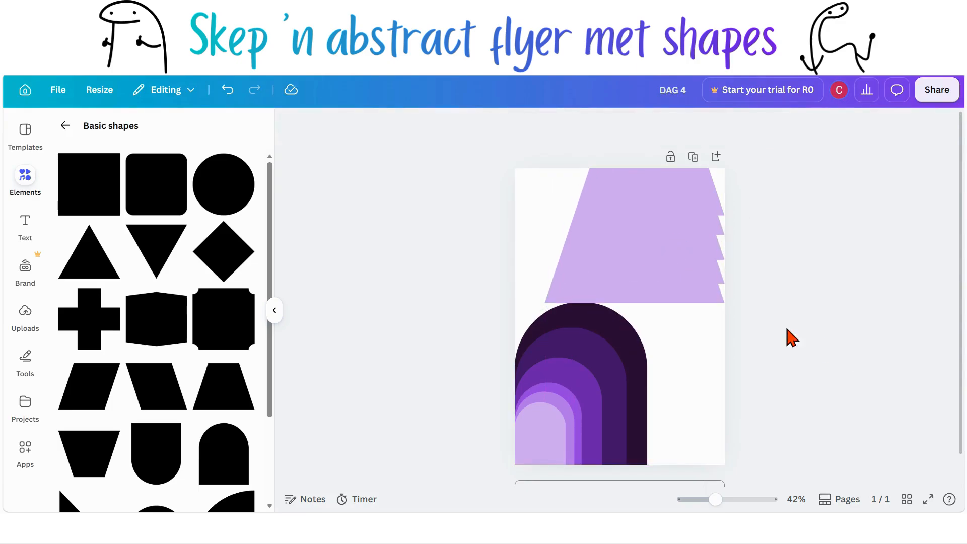
{"action": "left_click", "coordinate": [650, 263]}
{"action": "key", "text": "ctrl+d"}
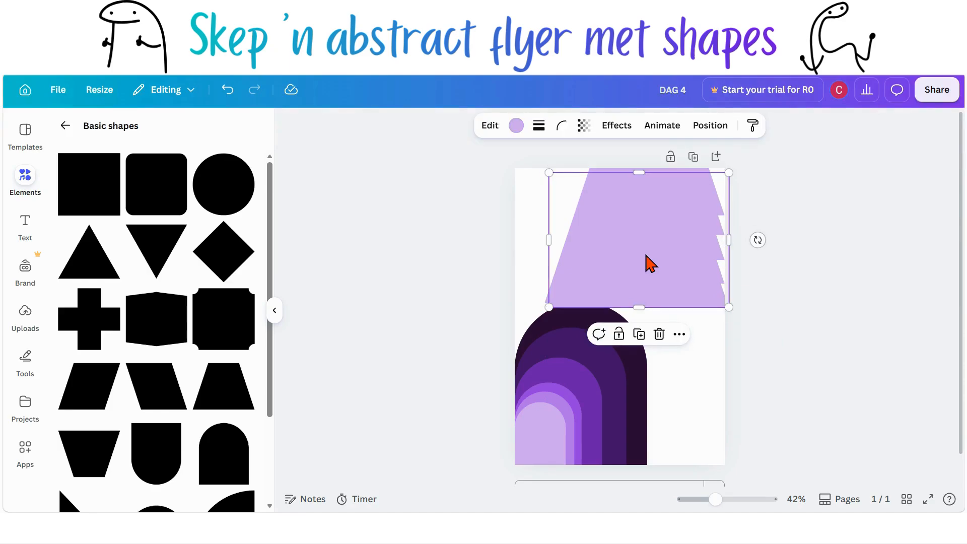
{"action": "left_click_drag", "start_coordinate": [645, 256], "coordinate": [644, 251]}
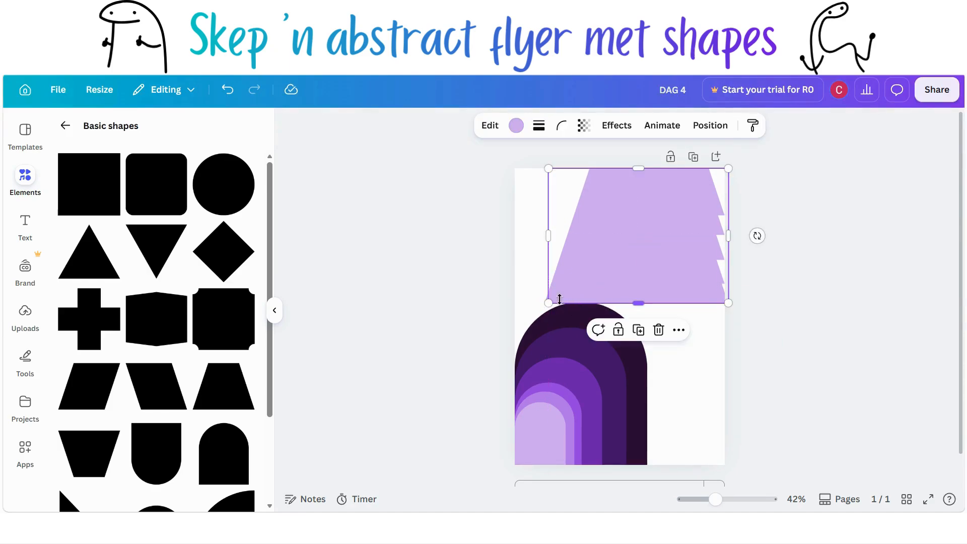
{"action": "left_click_drag", "start_coordinate": [549, 302], "coordinate": [517, 328]}
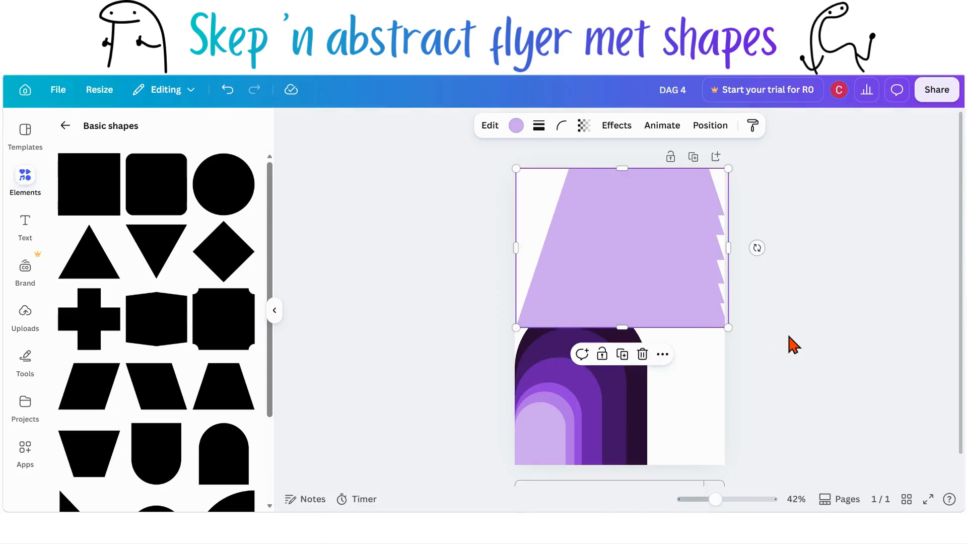
{"action": "left_click", "coordinate": [816, 353]}
Step: Move the largest trapezoid beneath the other trapezoids in the layer order and fill it with Deep Plum
{"action": "left_click", "coordinate": [696, 324]}
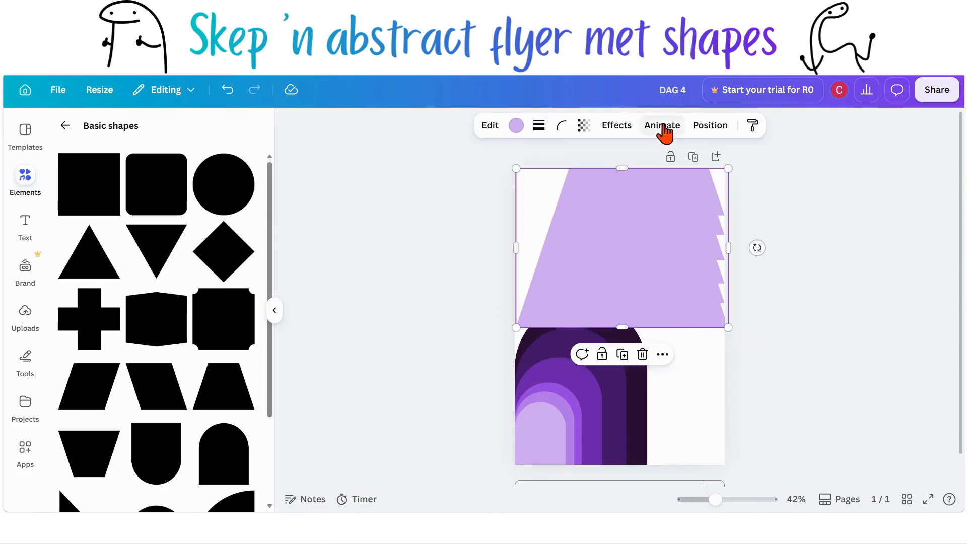
{"action": "left_click", "coordinate": [703, 131]}
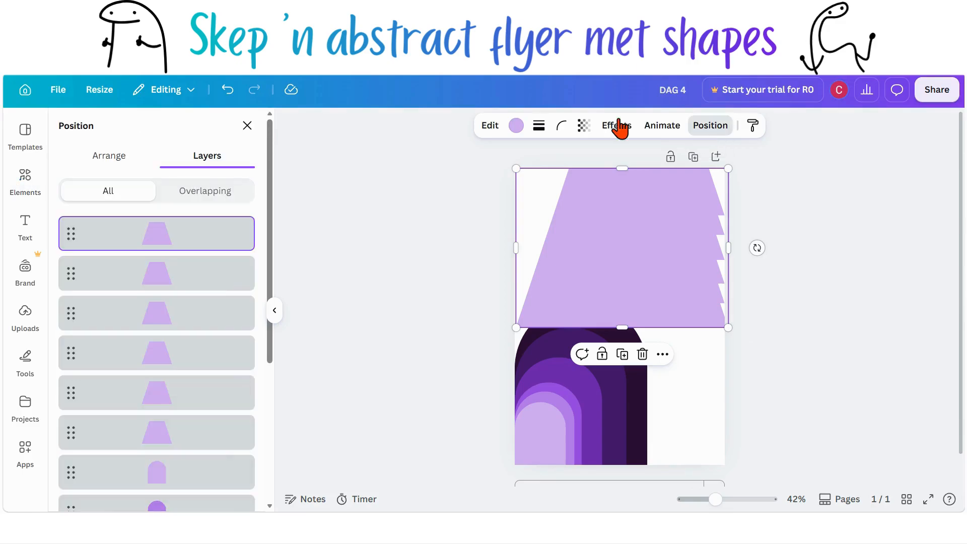
{"action": "scroll", "coordinate": [186, 235], "scroll_direction": "down", "scroll_amount": 1}
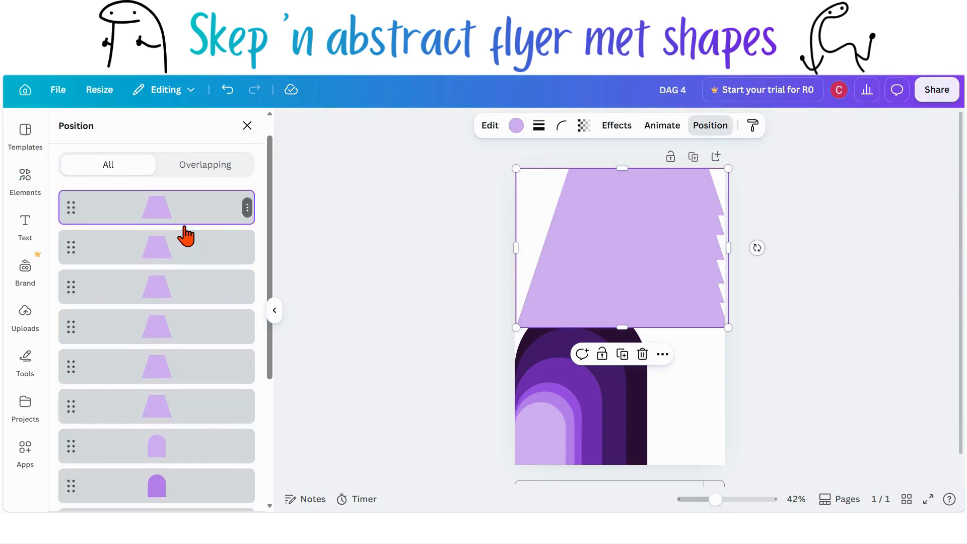
{"action": "left_click_drag", "start_coordinate": [186, 216], "coordinate": [188, 425]}
{"action": "left_click", "coordinate": [516, 126]}
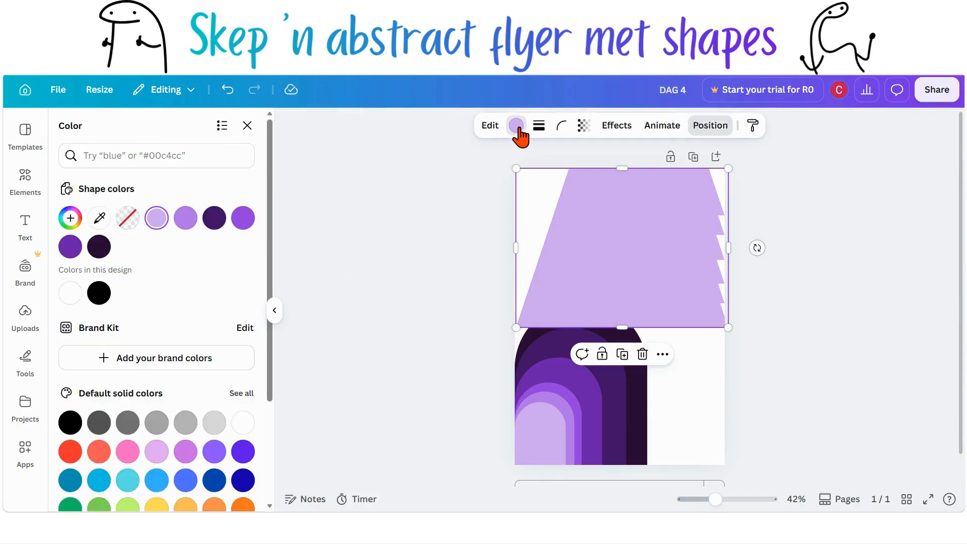
{"action": "scroll", "coordinate": [182, 319], "scroll_direction": "down", "scroll_amount": 2}
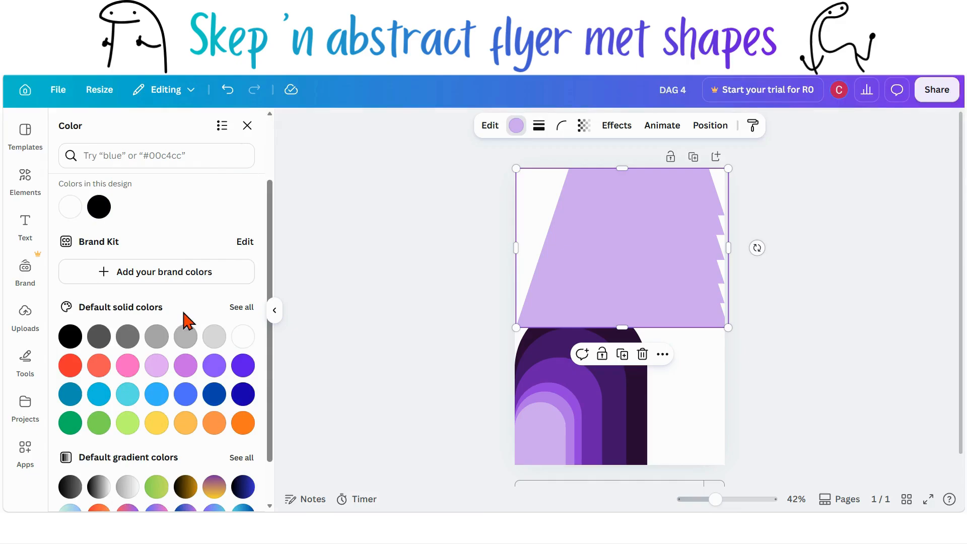
{"action": "left_click", "coordinate": [235, 309]}
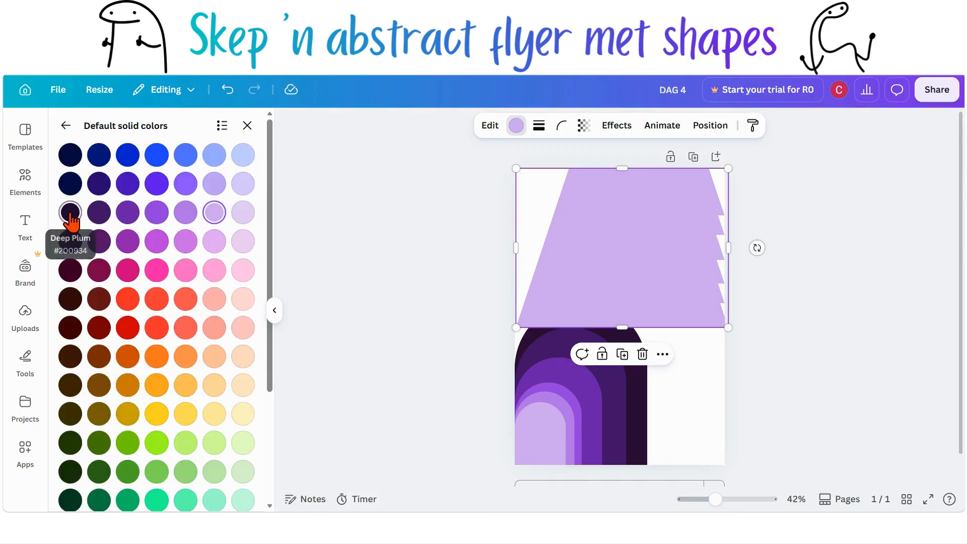
{"action": "left_click", "coordinate": [71, 216]}
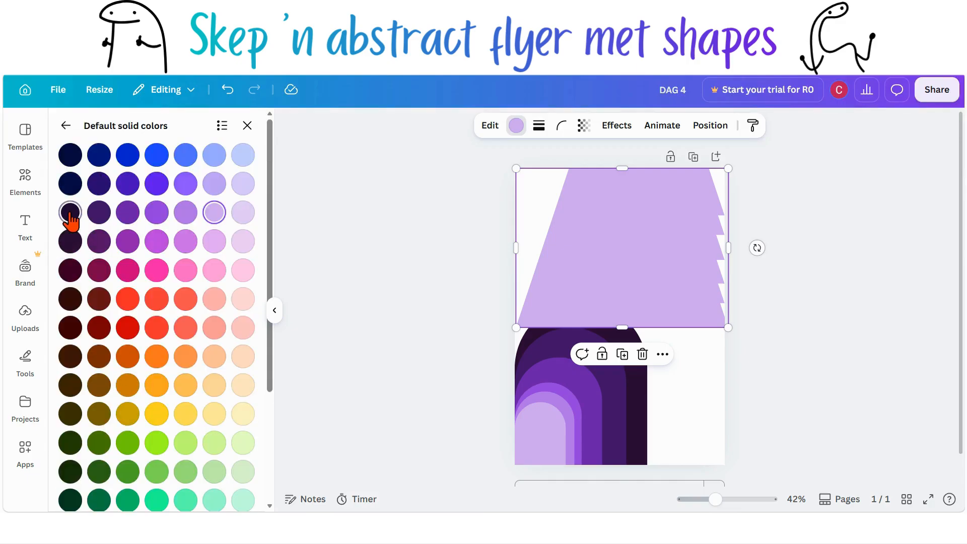
Step: Move the second-largest trapezoid down the layer stack above the Deep Plum one and fill it with dark purple
{"action": "left_click", "coordinate": [710, 125]}
{"action": "left_click", "coordinate": [190, 255]}
{"action": "left_click_drag", "start_coordinate": [190, 249], "coordinate": [192, 416]}
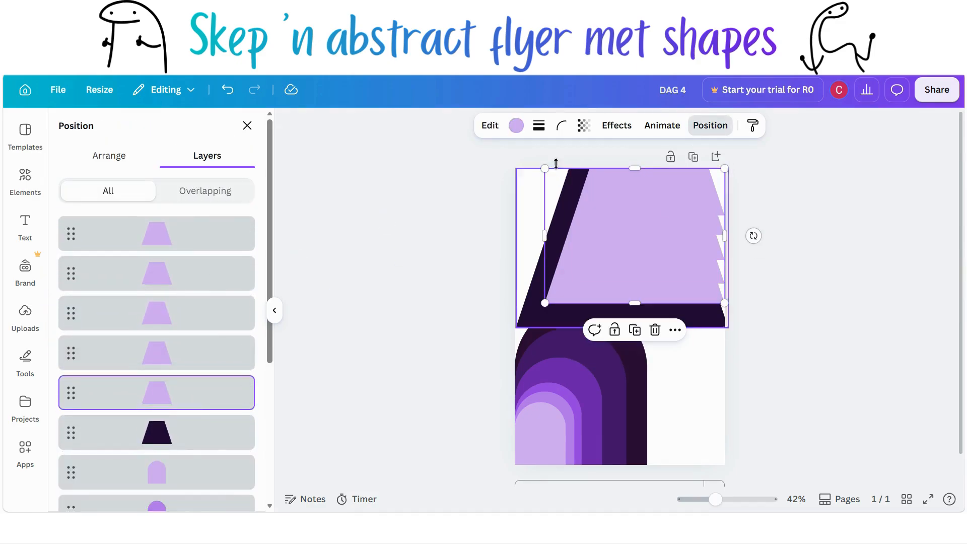
{"action": "left_click", "coordinate": [517, 125]}
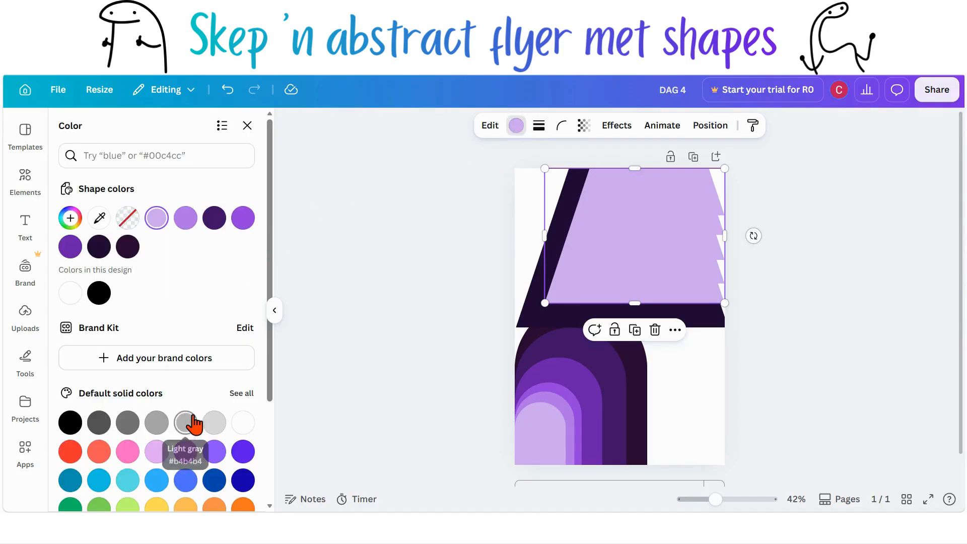
{"action": "left_click", "coordinate": [243, 393]}
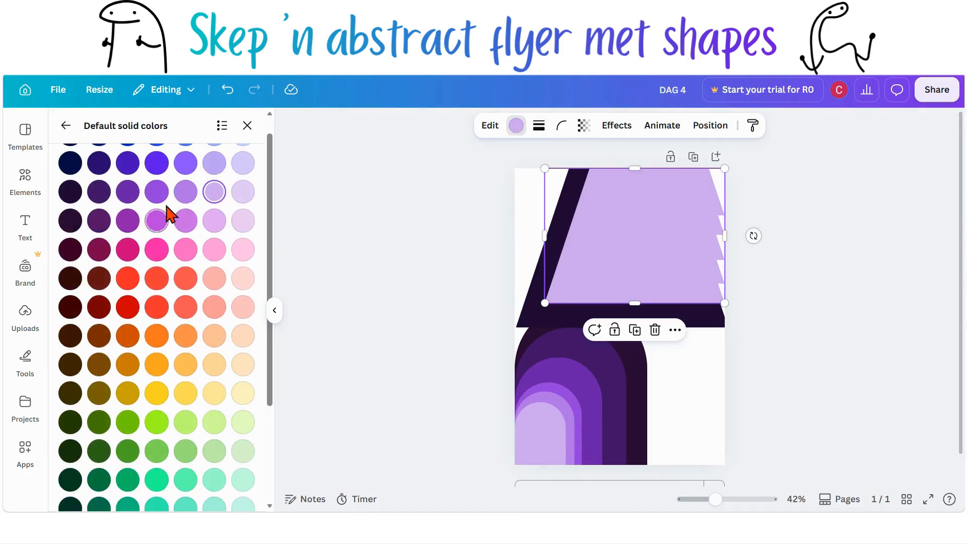
{"action": "left_click", "coordinate": [102, 199]}
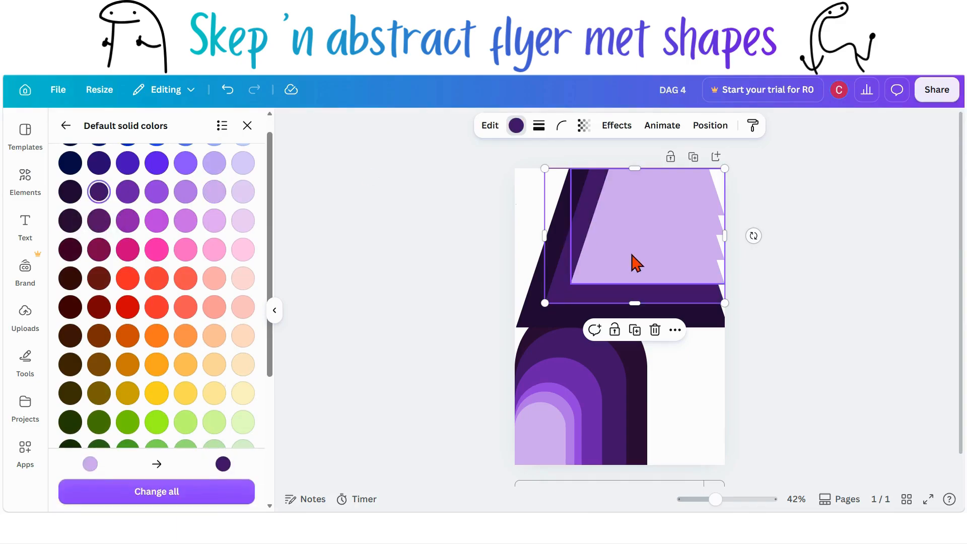
Step: Select the third trapezoid, move it down the layer order, and fill it with a medium purple
{"action": "left_click", "coordinate": [692, 199]}
{"action": "left_click", "coordinate": [710, 125]}
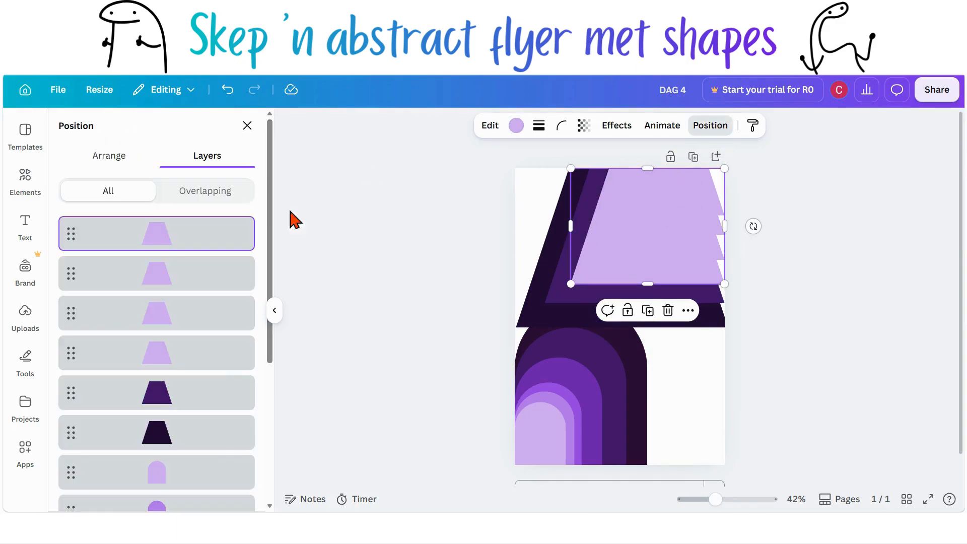
{"action": "left_click_drag", "start_coordinate": [179, 237], "coordinate": [173, 355]}
{"action": "left_click", "coordinate": [516, 126]}
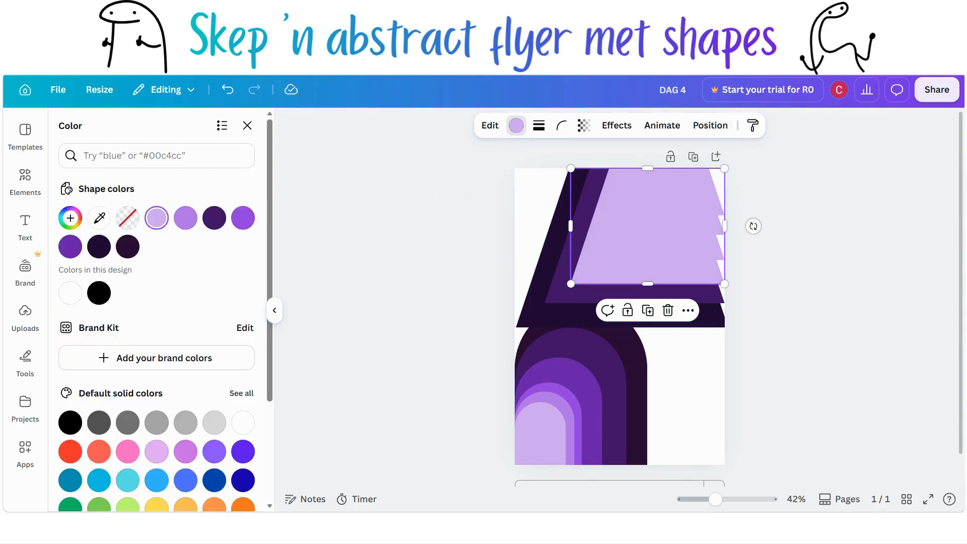
{"action": "left_click", "coordinate": [251, 396]}
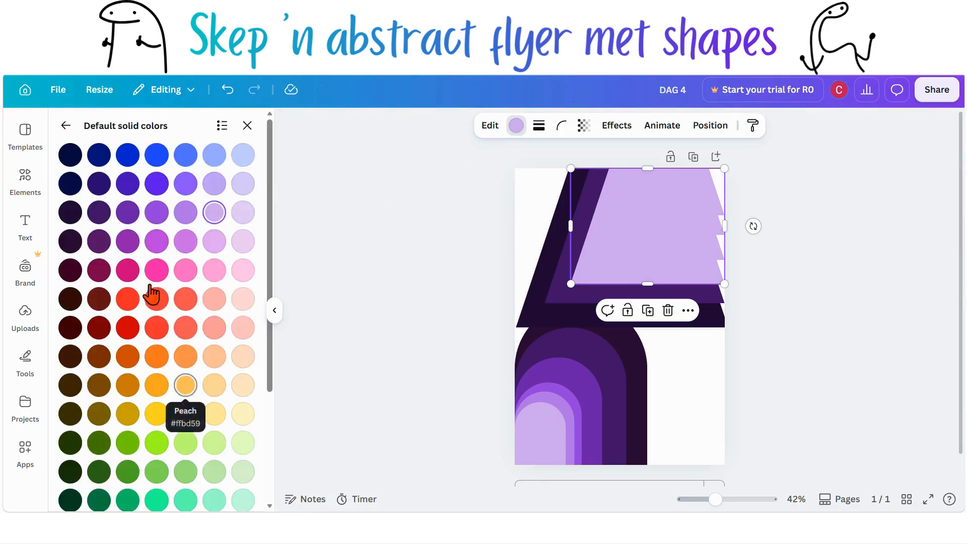
{"action": "left_click", "coordinate": [129, 212]}
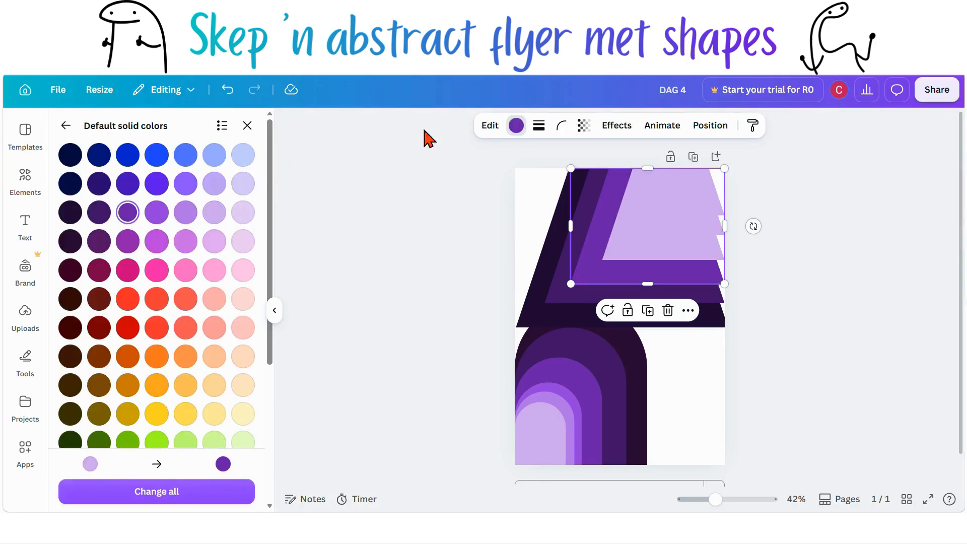
Step: Move the fourth trapezoid down the layer stack and fill it with a brighter violet purple
{"action": "left_click", "coordinate": [711, 127]}
{"action": "left_click_drag", "start_coordinate": [216, 241], "coordinate": [220, 334]}
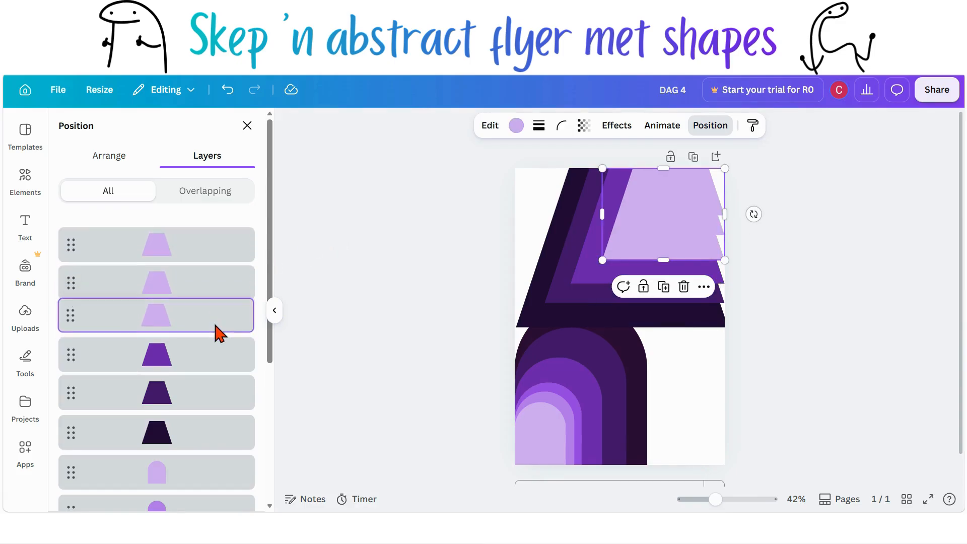
{"action": "left_click", "coordinate": [516, 125]}
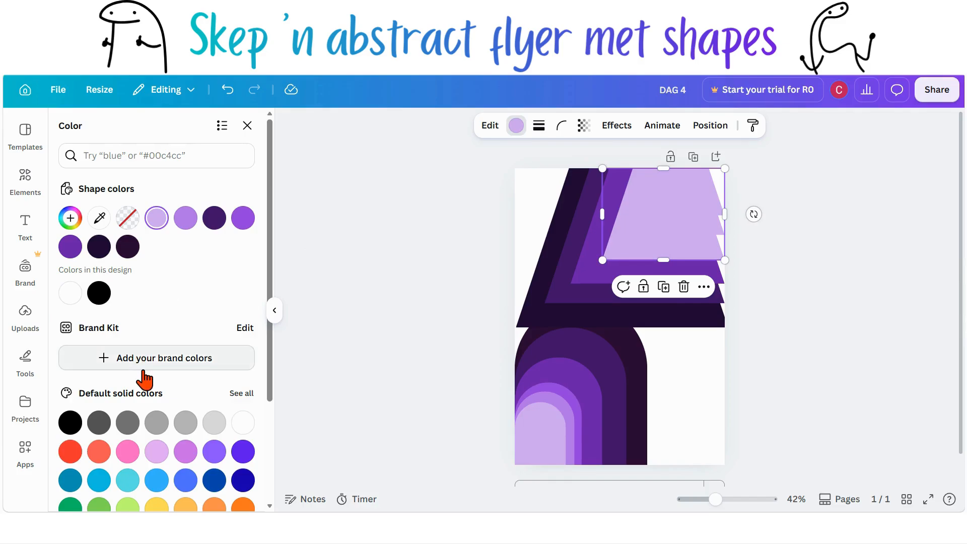
{"action": "left_click", "coordinate": [242, 396]}
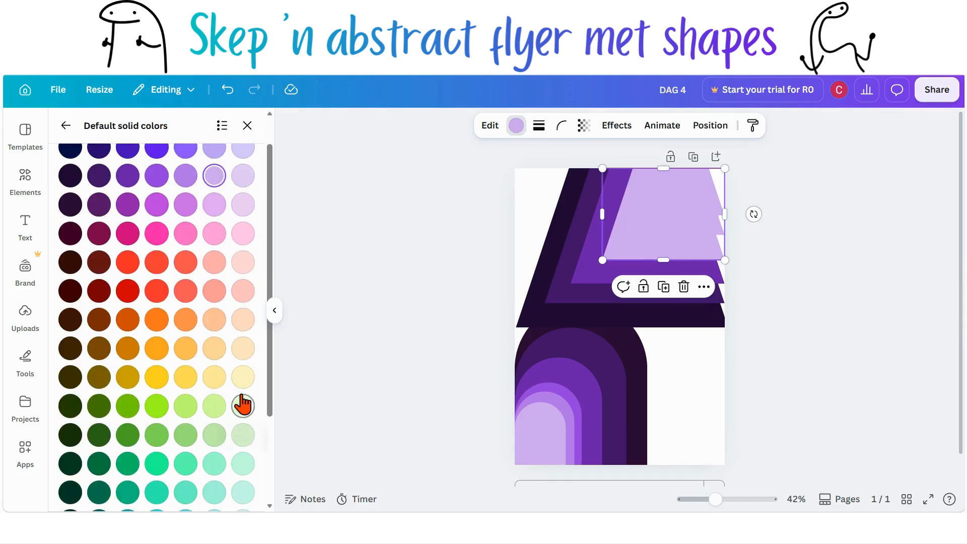
{"action": "scroll", "coordinate": [243, 400], "scroll_direction": "down", "scroll_amount": 2}
{"action": "scroll", "coordinate": [243, 400], "scroll_direction": "up", "scroll_amount": 1}
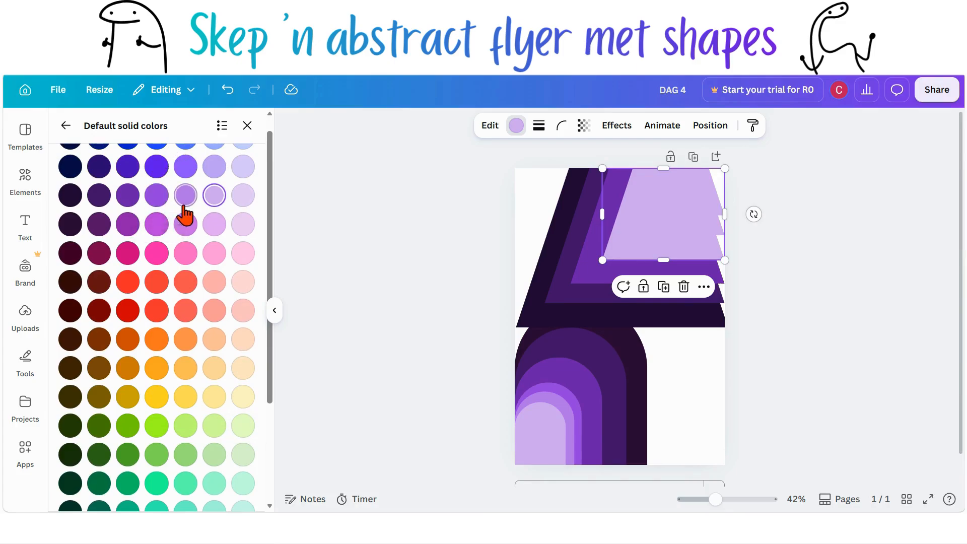
{"action": "left_click", "coordinate": [158, 202]}
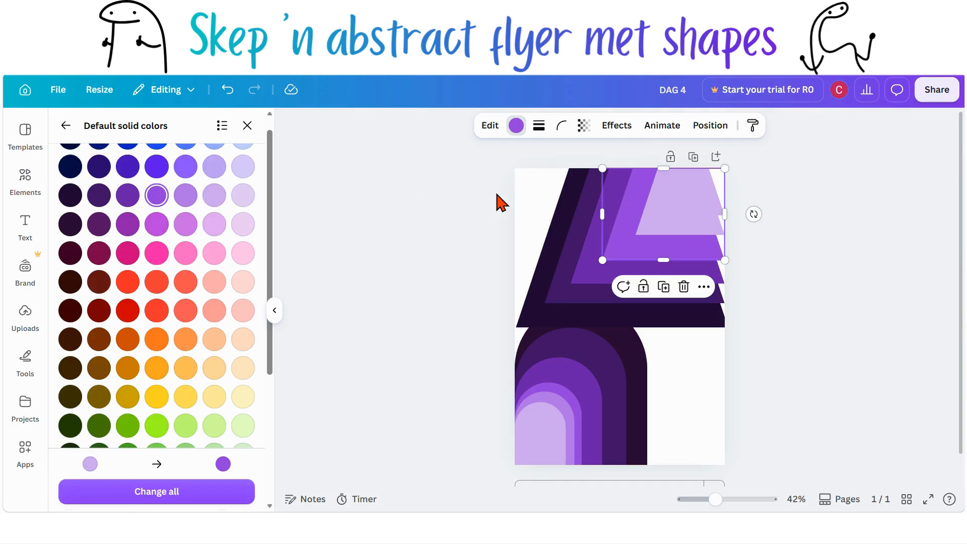
Step: Move the fifth trapezoid down one layer and fill it with a light purple
{"action": "left_click", "coordinate": [704, 132]}
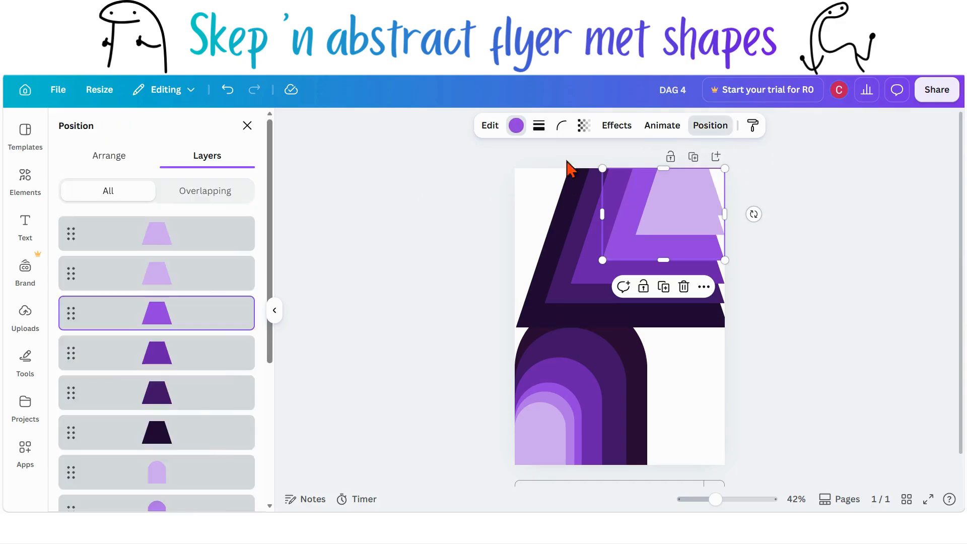
{"action": "left_click_drag", "start_coordinate": [176, 237], "coordinate": [177, 287]}
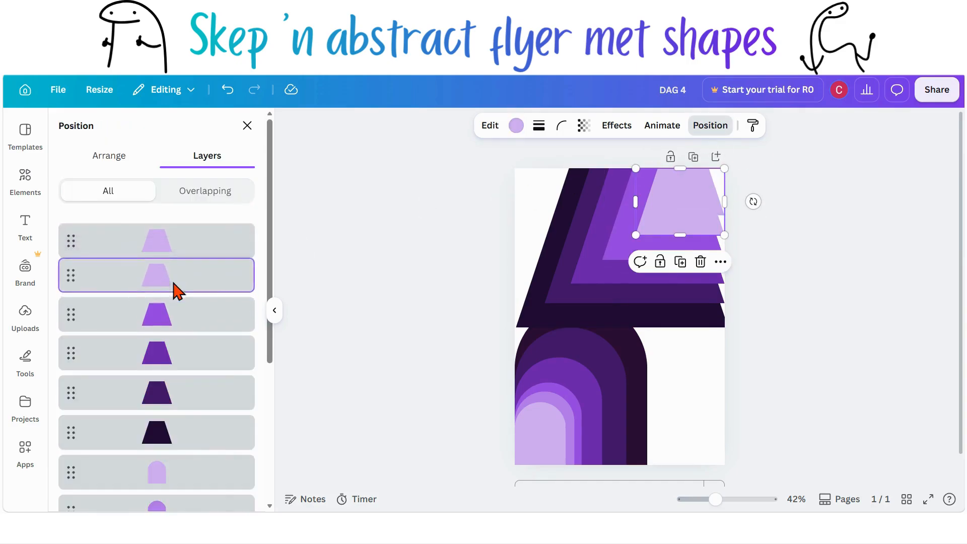
{"action": "left_click", "coordinate": [516, 126]}
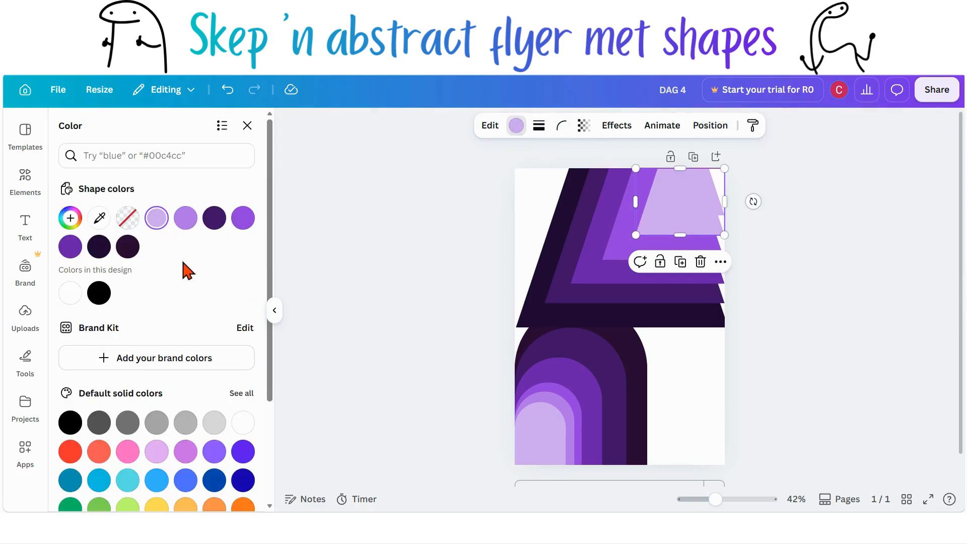
{"action": "scroll", "coordinate": [211, 302], "scroll_direction": "down", "scroll_amount": 1}
{"action": "left_click", "coordinate": [242, 375]}
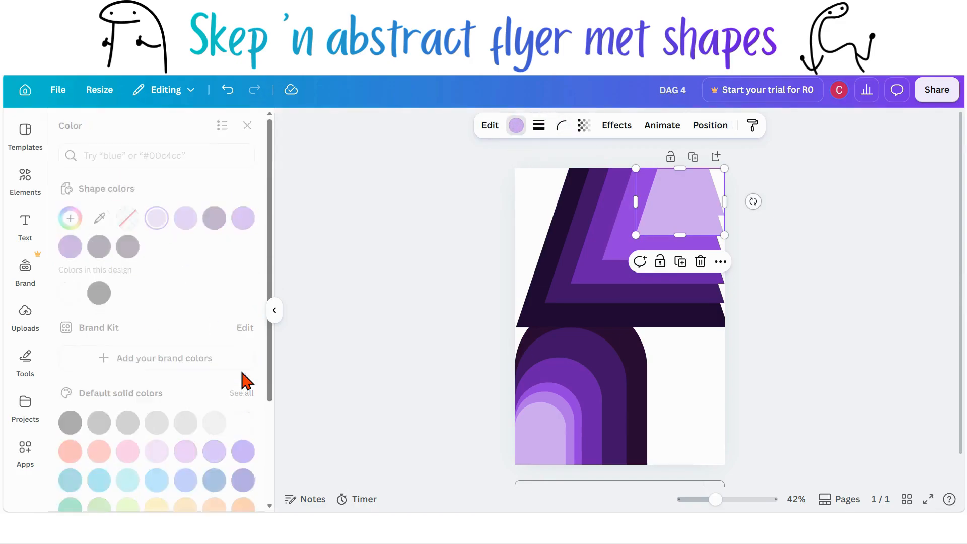
{"action": "left_click", "coordinate": [184, 197]}
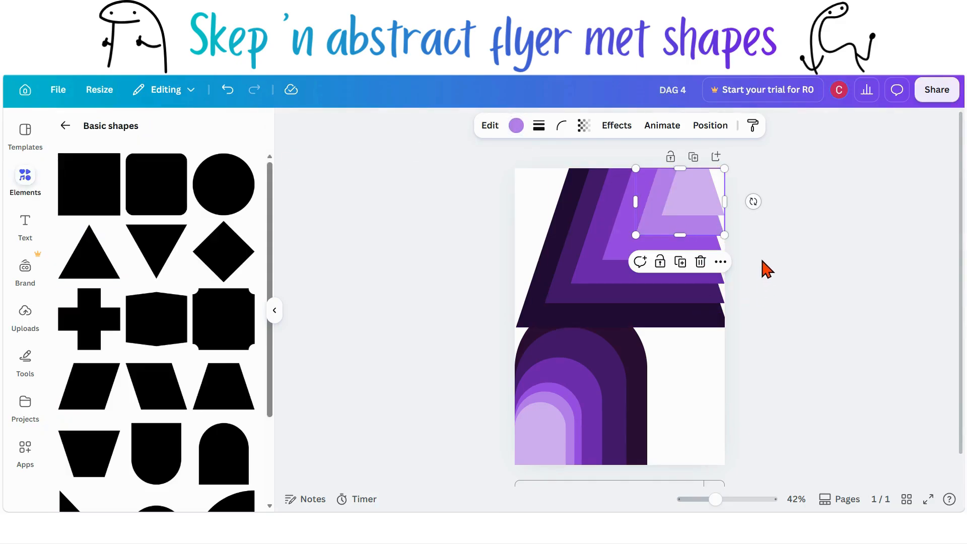
{"action": "left_click", "coordinate": [766, 269]}
Step: Add a many-pointed star from the Stars shapes and place it in the page's bottom-right corner
{"action": "scroll", "coordinate": [851, 302], "scroll_direction": "down", "scroll_amount": 1}
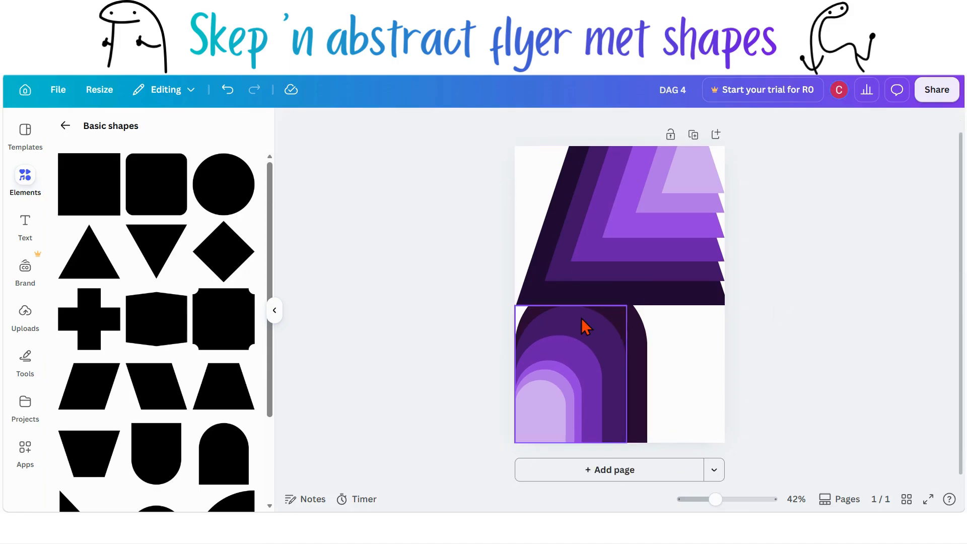
{"action": "scroll", "coordinate": [207, 375], "scroll_direction": "down", "scroll_amount": 3}
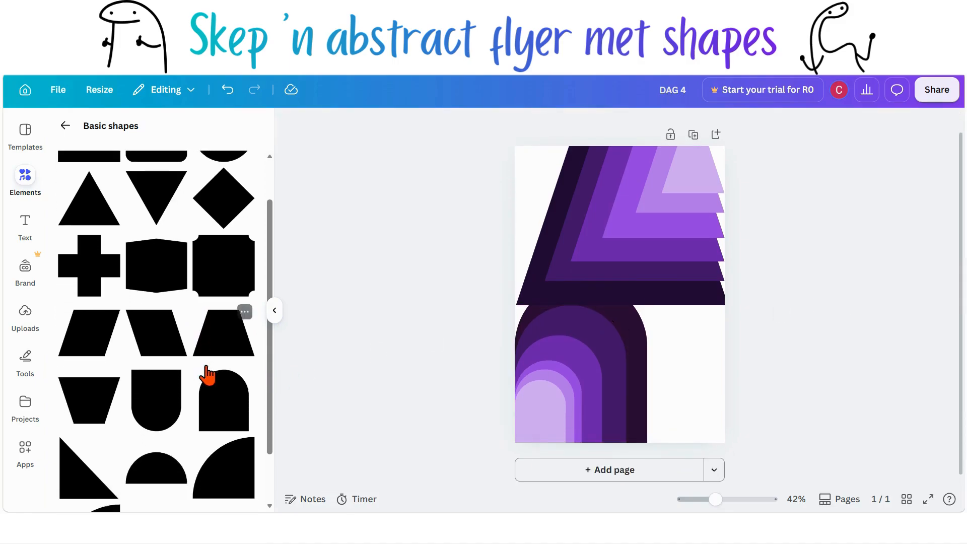
{"action": "scroll", "coordinate": [207, 374], "scroll_direction": "up", "scroll_amount": 3}
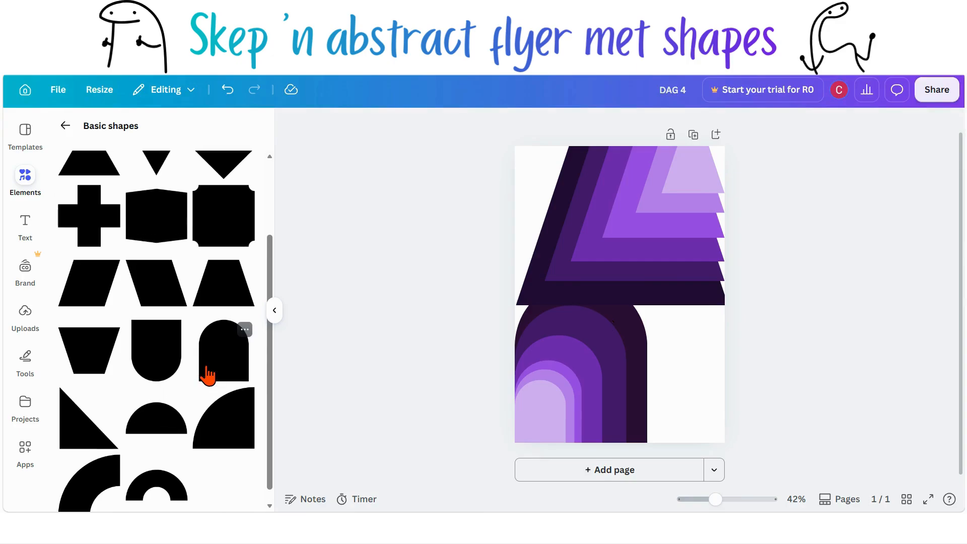
{"action": "left_click", "coordinate": [67, 127]}
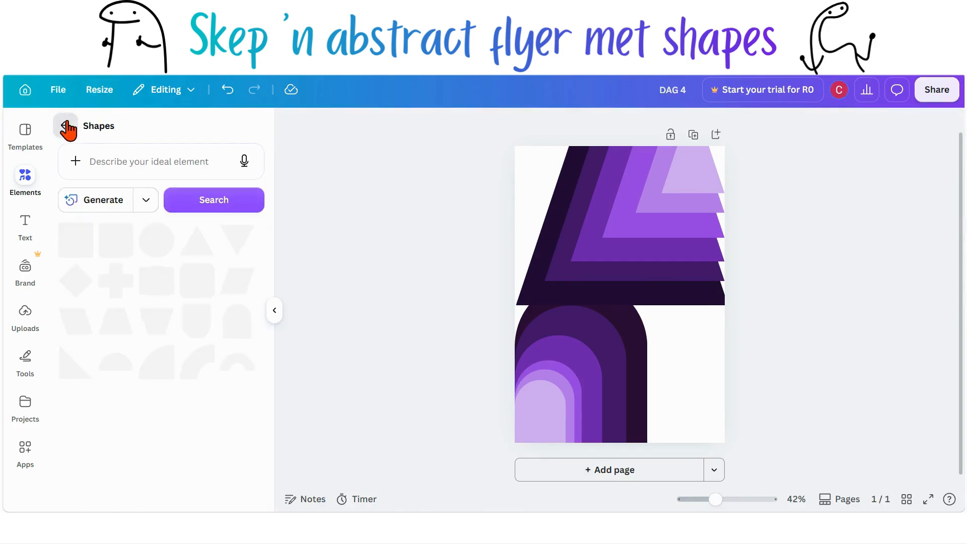
{"action": "scroll", "coordinate": [162, 362], "scroll_direction": "down", "scroll_amount": 2}
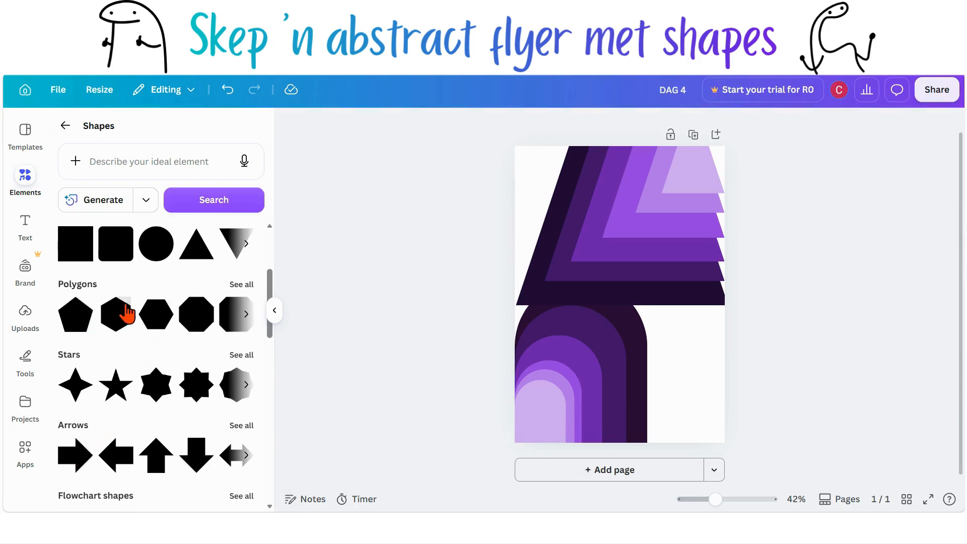
{"action": "scroll", "coordinate": [231, 363], "scroll_direction": "down", "scroll_amount": 2}
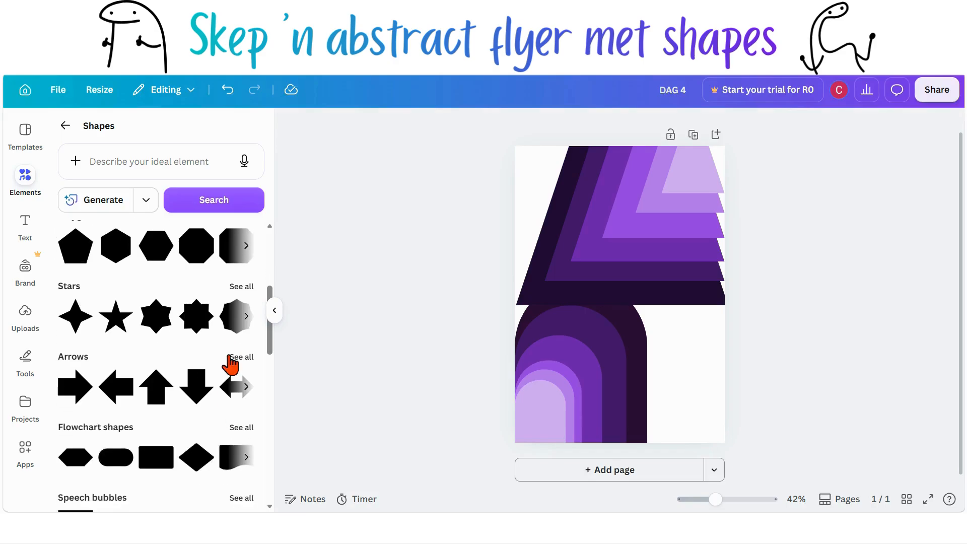
{"action": "left_click", "coordinate": [246, 286]}
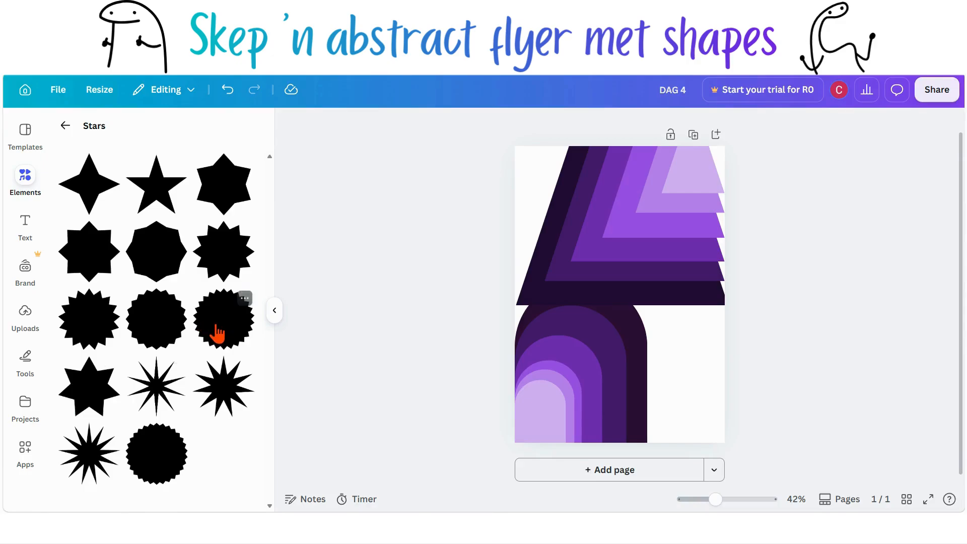
{"action": "left_click", "coordinate": [233, 267]}
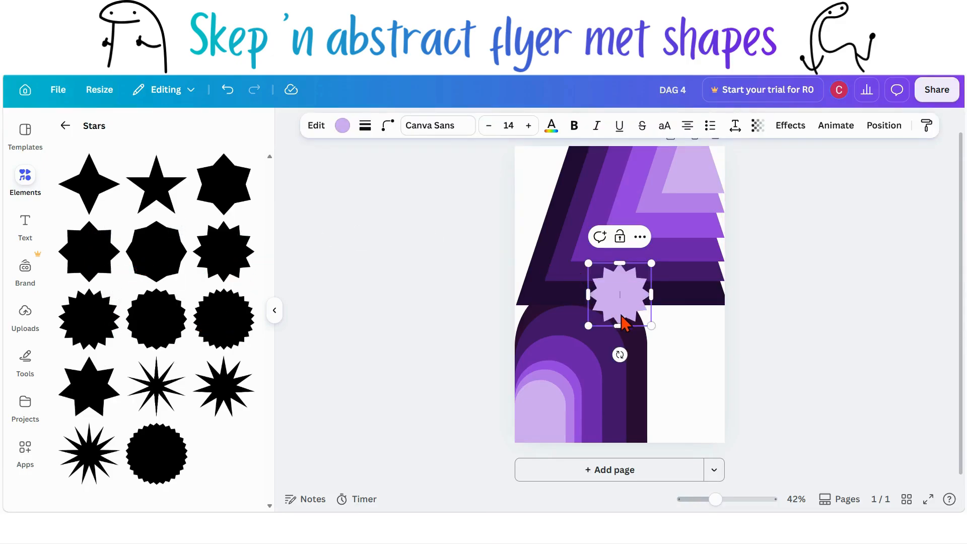
{"action": "left_click_drag", "start_coordinate": [623, 321], "coordinate": [696, 437]}
{"action": "left_click", "coordinate": [772, 433]}
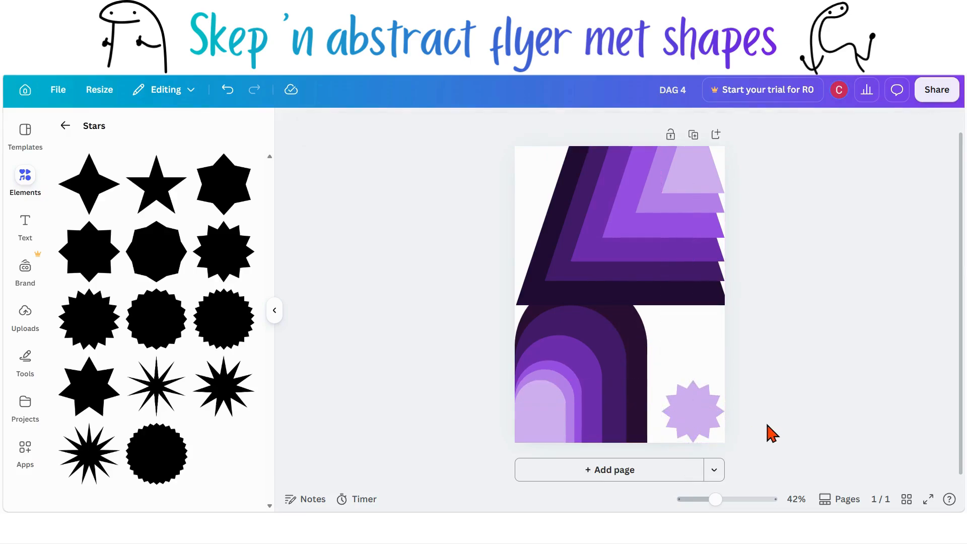
{"action": "left_click", "coordinate": [722, 428]}
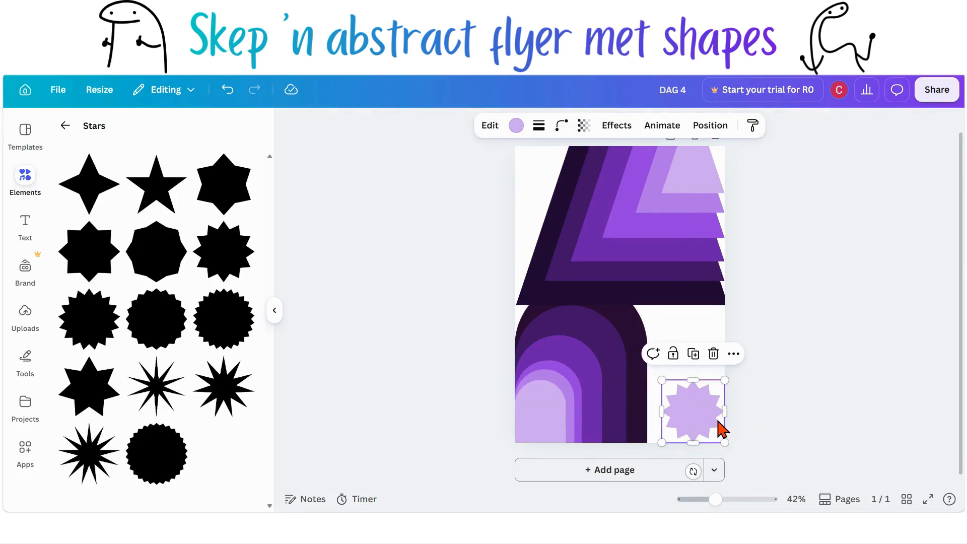
Step: Duplicate the star and enlarge the copy slightly toward the upper left
{"action": "key", "text": "ctrl+d"}
{"action": "mouse_move", "coordinate": [720, 429]}
{"action": "left_mouse_down"}
{"action": "mouse_move", "coordinate": [705, 415]}
{"action": "mouse_move", "coordinate": [717, 429]}
{"action": "left_mouse_up"}
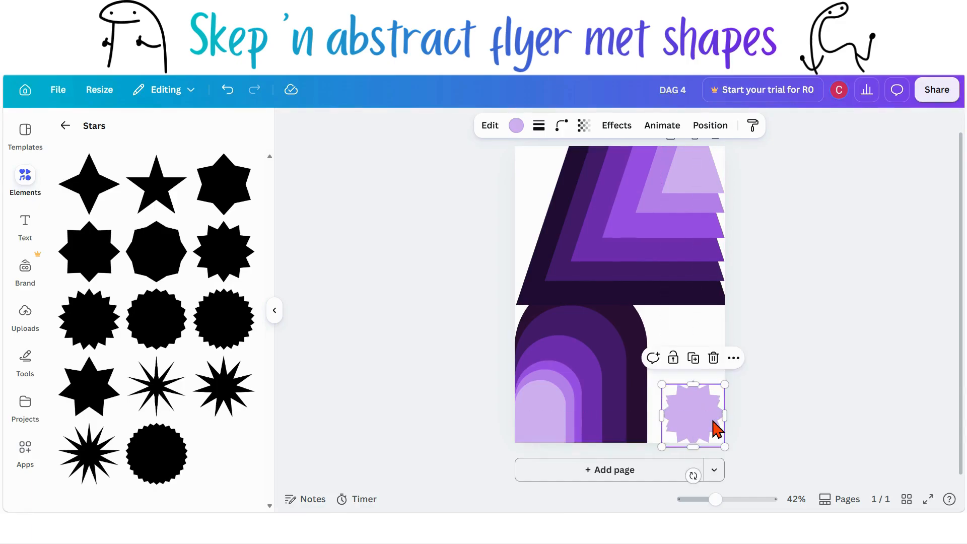
{"action": "left_click_drag", "start_coordinate": [650, 380], "coordinate": [652, 374]}
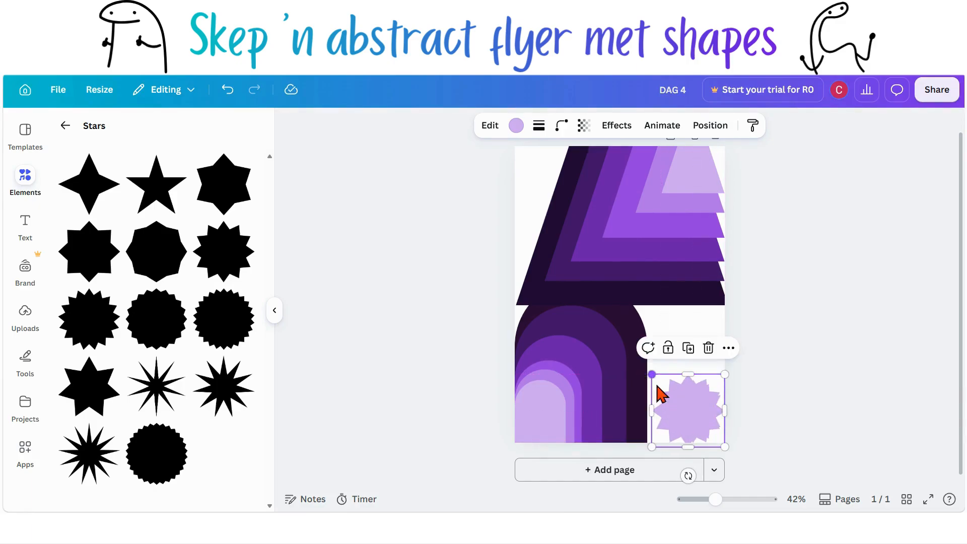
{"action": "left_click_drag", "start_coordinate": [688, 409], "coordinate": [646, 364]}
{"action": "left_click", "coordinate": [704, 419]}
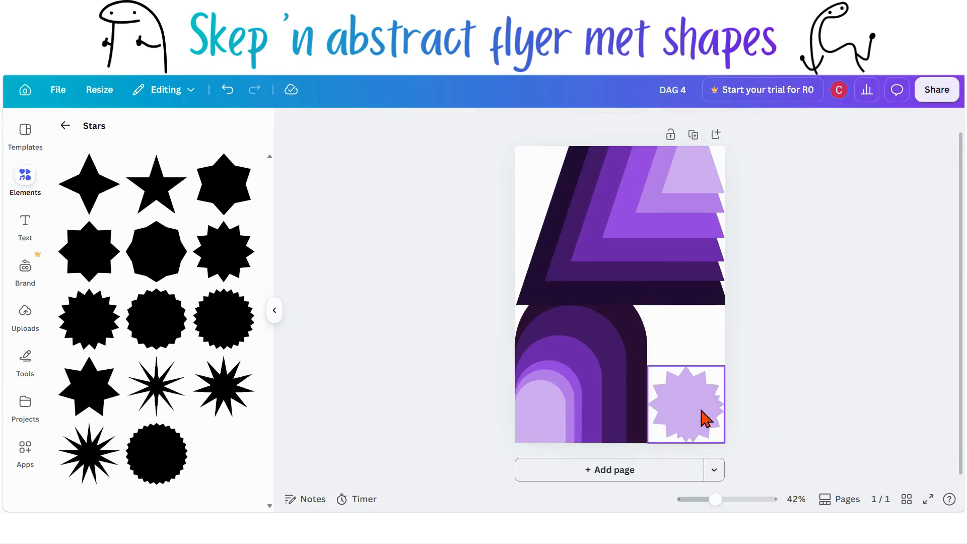
Step: Duplicate the star again and scale the new copy larger to fill more of the bottom-right corner
{"action": "key", "text": "ctrl+d"}
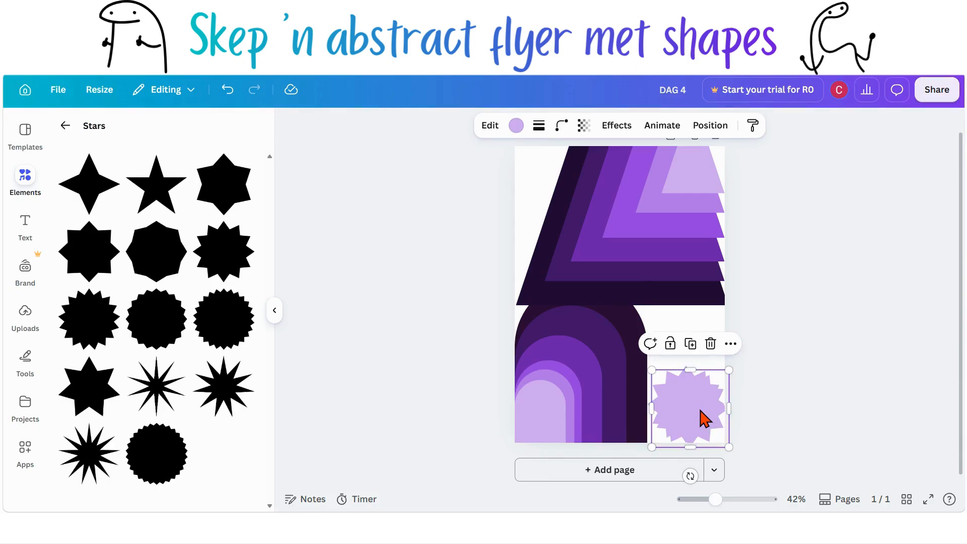
{"action": "mouse_move", "coordinate": [705, 419]}
{"action": "left_mouse_down"}
{"action": "mouse_move", "coordinate": [687, 406]}
{"action": "mouse_move", "coordinate": [700, 415]}
{"action": "left_mouse_up"}
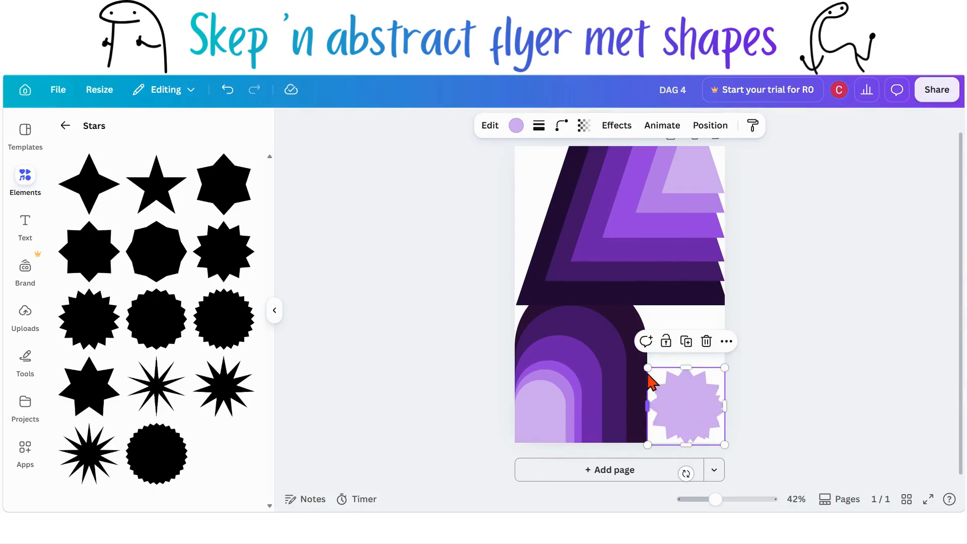
{"action": "left_click_drag", "start_coordinate": [646, 366], "coordinate": [626, 346]}
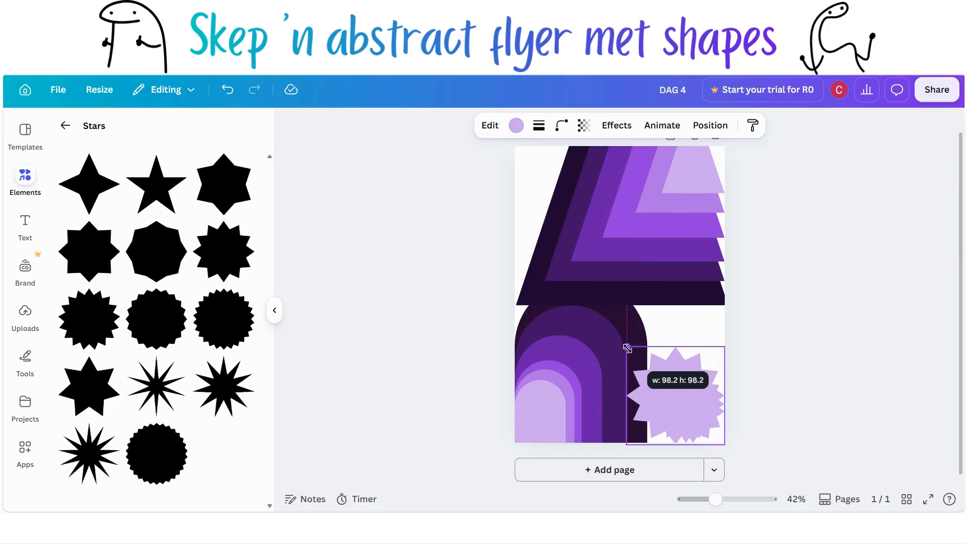
{"action": "left_click", "coordinate": [769, 408]}
{"action": "left_click", "coordinate": [676, 406]}
Step: Make another star duplicate and scale it up so it overlaps the arches' edge
{"action": "key", "text": "ctrl+d"}
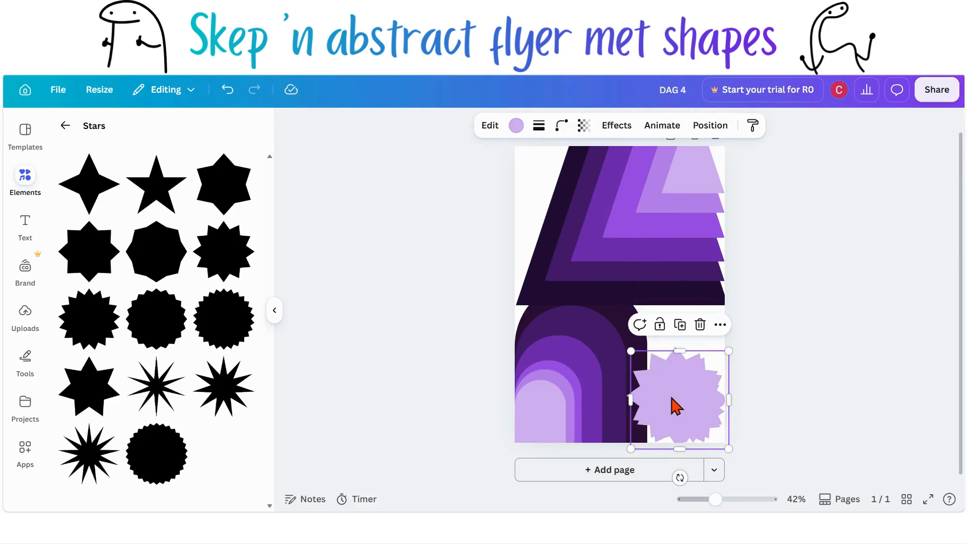
{"action": "left_click_drag", "start_coordinate": [674, 406], "coordinate": [671, 402]}
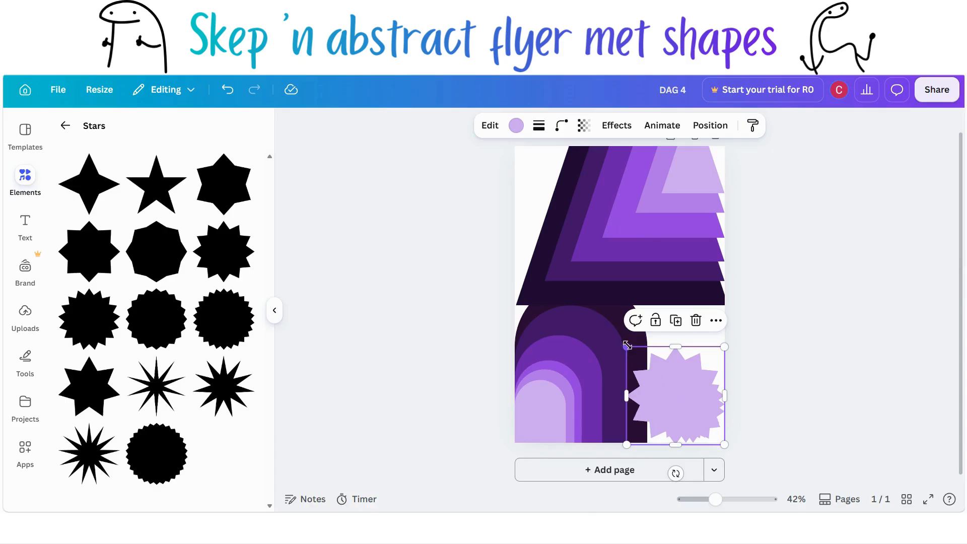
{"action": "left_click_drag", "start_coordinate": [627, 345], "coordinate": [586, 305]}
{"action": "left_click", "coordinate": [809, 418]}
{"action": "left_click", "coordinate": [660, 400]}
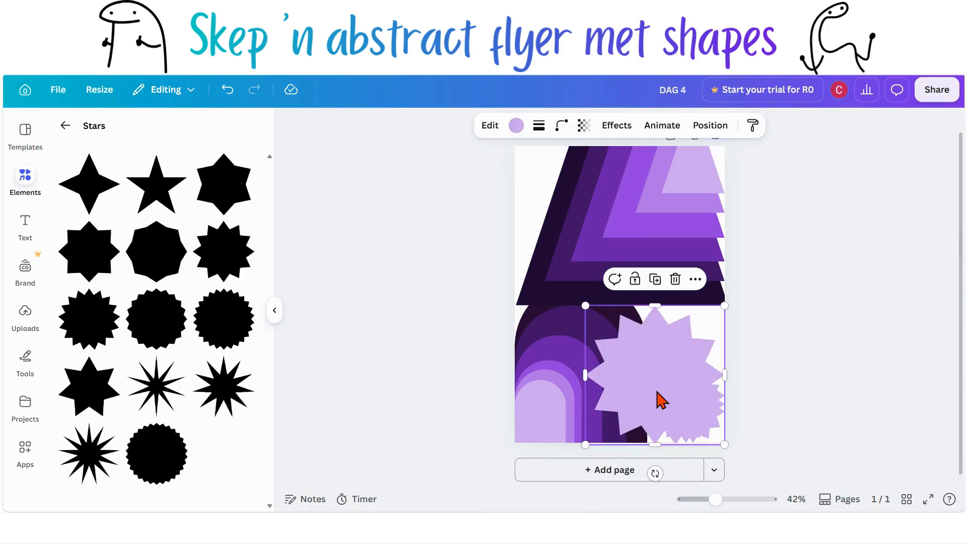
Step: Create two more star duplicates, each scaled larger, so the biggest reaches up into the trapezoids
{"action": "key", "text": "ctrl+d"}
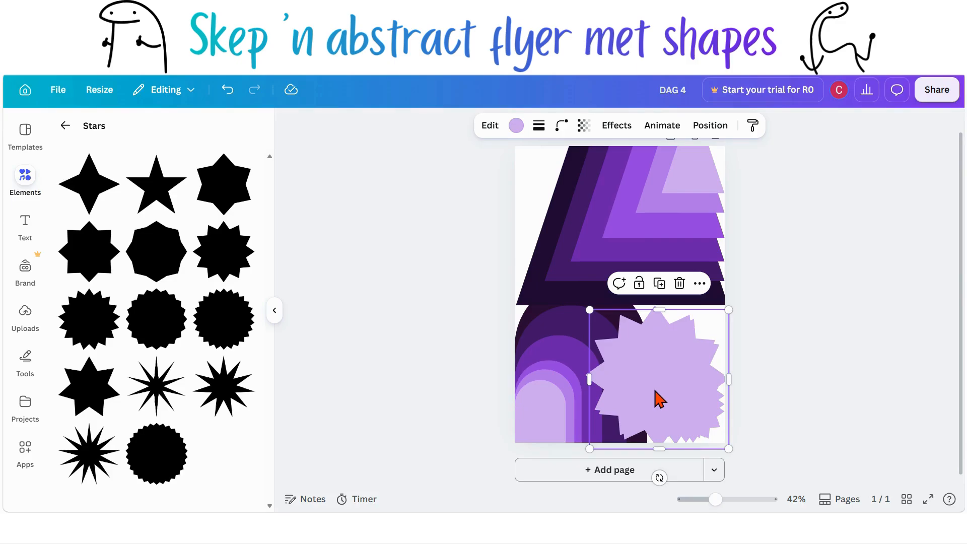
{"action": "left_click_drag", "start_coordinate": [660, 400], "coordinate": [656, 396]}
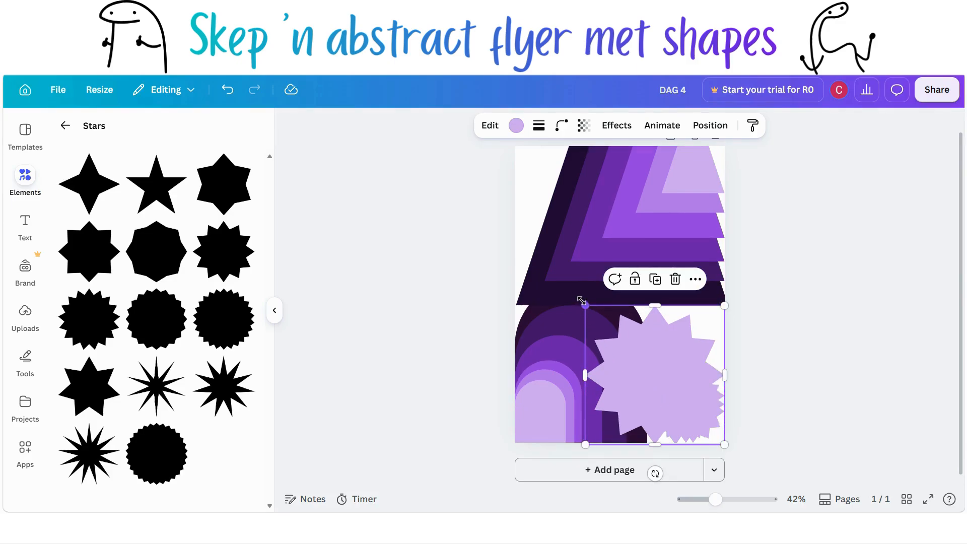
{"action": "left_click_drag", "start_coordinate": [581, 301], "coordinate": [551, 272]}
{"action": "left_click", "coordinate": [801, 423]}
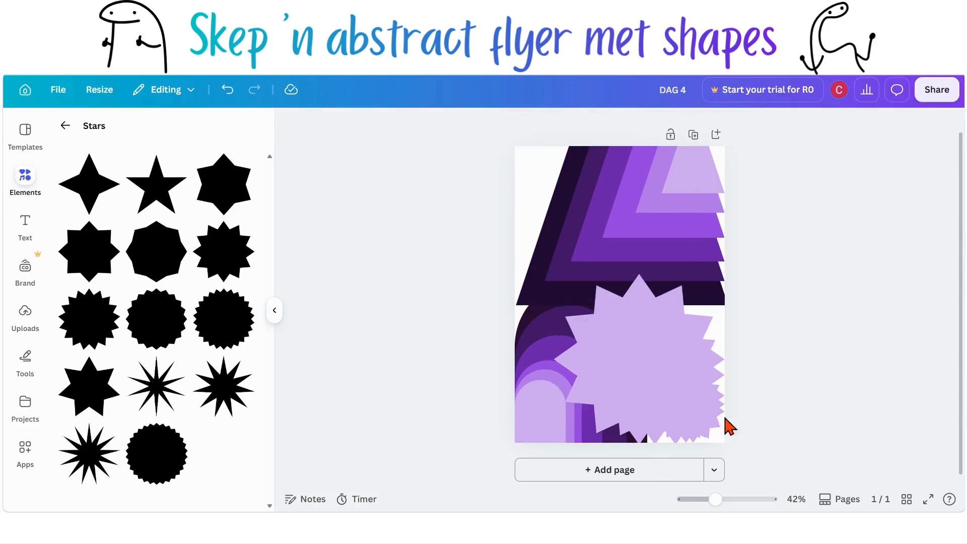
{"action": "left_click", "coordinate": [654, 392]}
{"action": "key", "text": "ctrl+d"}
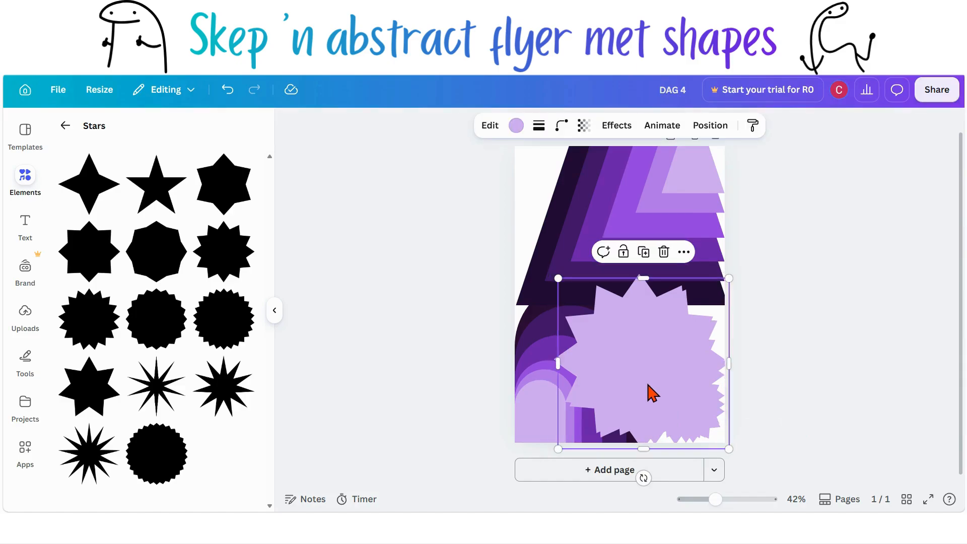
{"action": "left_click_drag", "start_coordinate": [653, 393], "coordinate": [640, 369]}
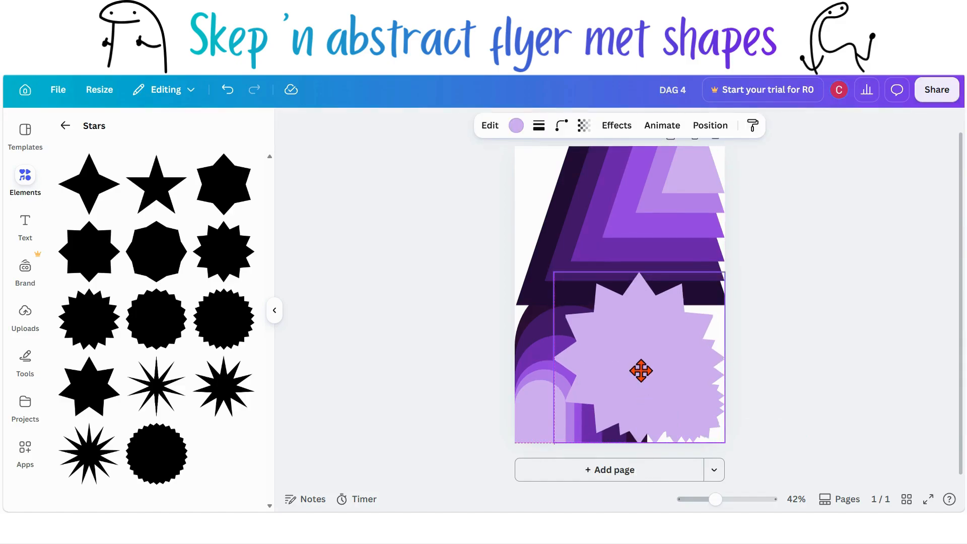
{"action": "left_click_drag", "start_coordinate": [552, 268], "coordinate": [531, 250]}
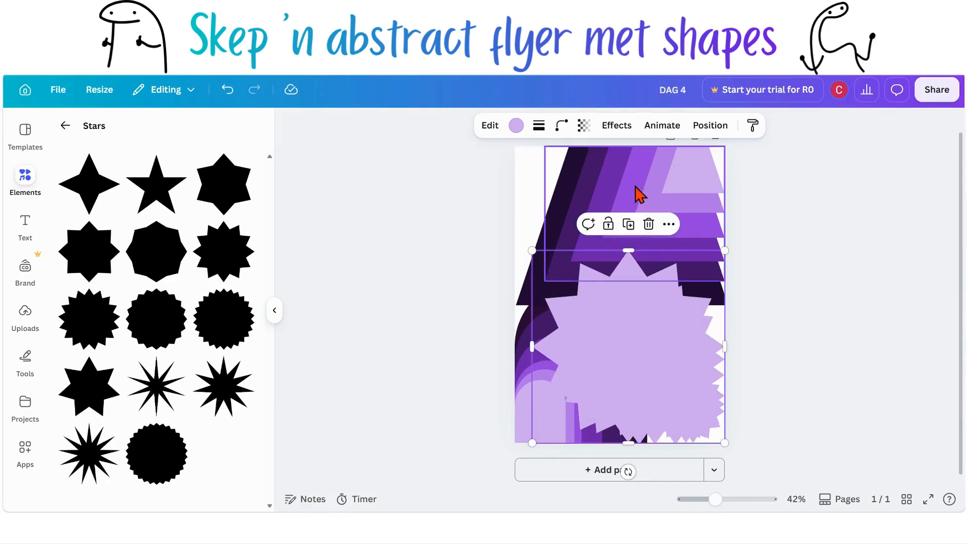
Step: Move the largest star beneath the other stars in the layer order and fill it with the darkest purple
{"action": "left_click", "coordinate": [717, 130]}
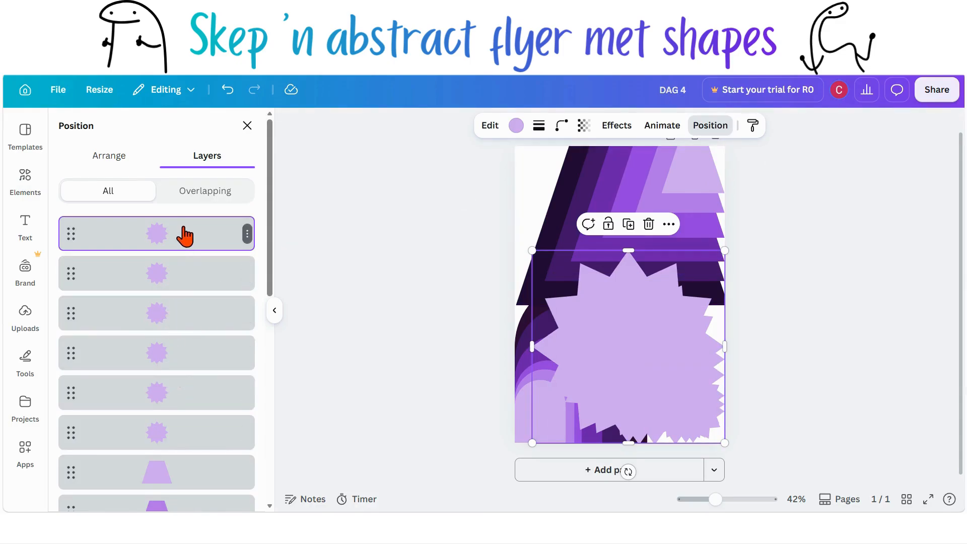
{"action": "left_click_drag", "start_coordinate": [184, 233], "coordinate": [182, 437]}
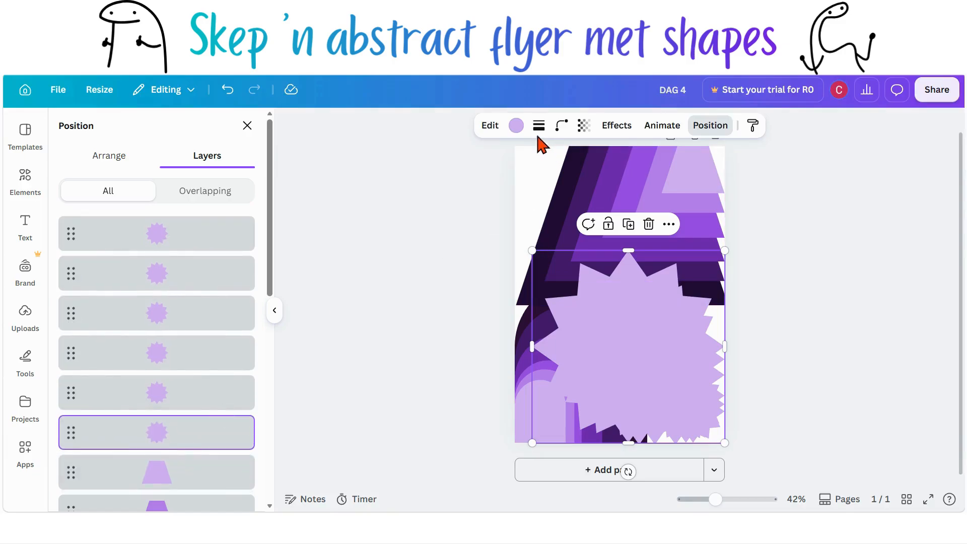
{"action": "left_click", "coordinate": [516, 126]}
{"action": "scroll", "coordinate": [135, 368], "scroll_direction": "down", "scroll_amount": 1}
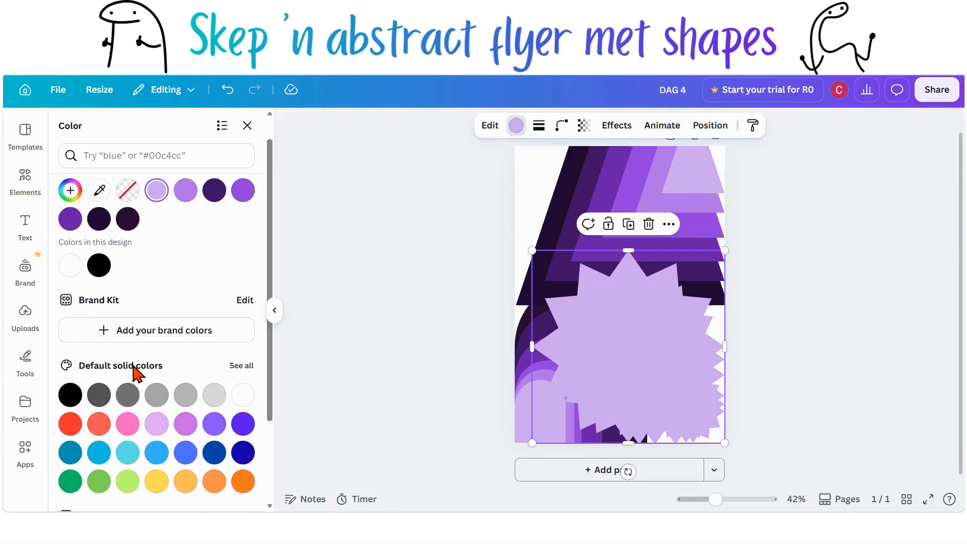
{"action": "left_click", "coordinate": [239, 367]}
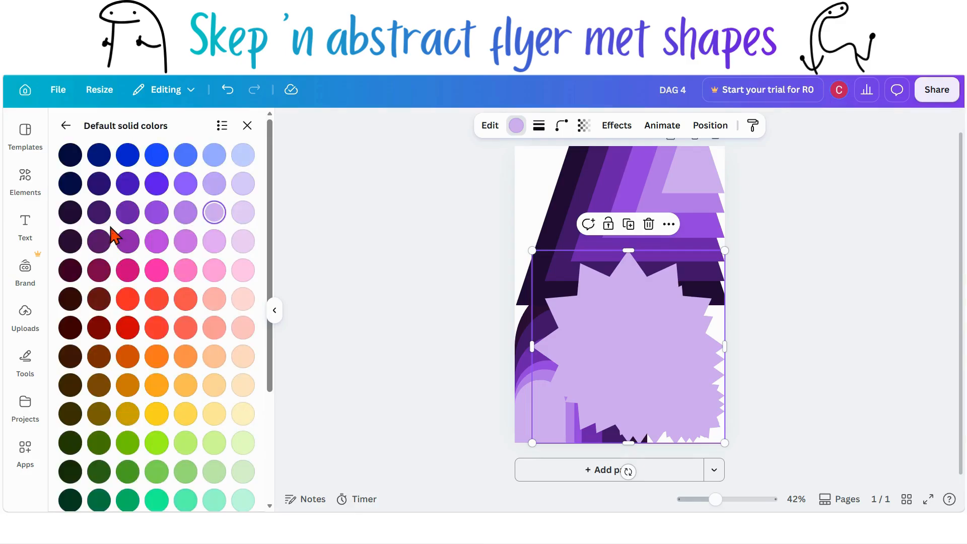
{"action": "left_click", "coordinate": [70, 213]}
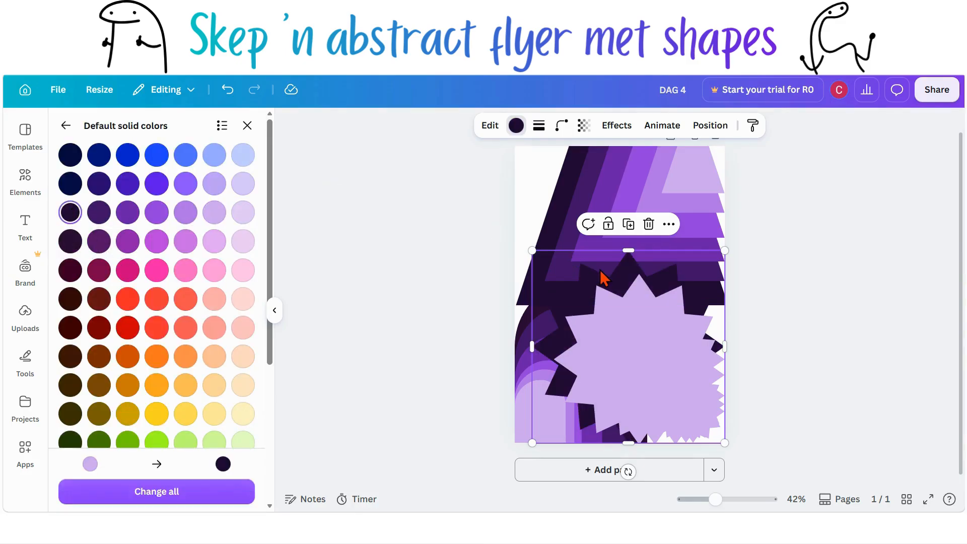
Step: Move the second-largest star down the layer stack and fill it with a deep purple
{"action": "left_click", "coordinate": [707, 132]}
{"action": "left_click_drag", "start_coordinate": [168, 249], "coordinate": [161, 403]}
{"action": "left_click", "coordinate": [516, 126]}
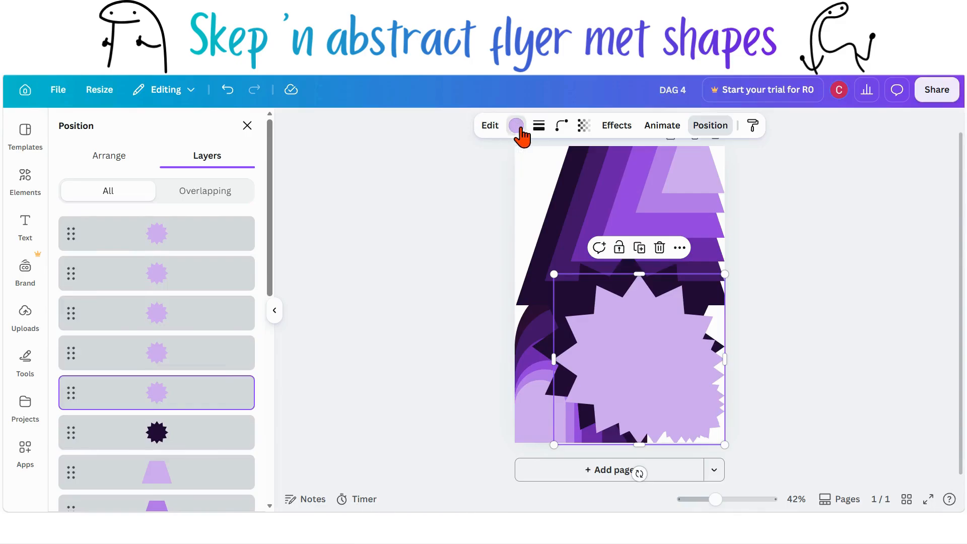
{"action": "scroll", "coordinate": [188, 421], "scroll_direction": "down", "scroll_amount": 3}
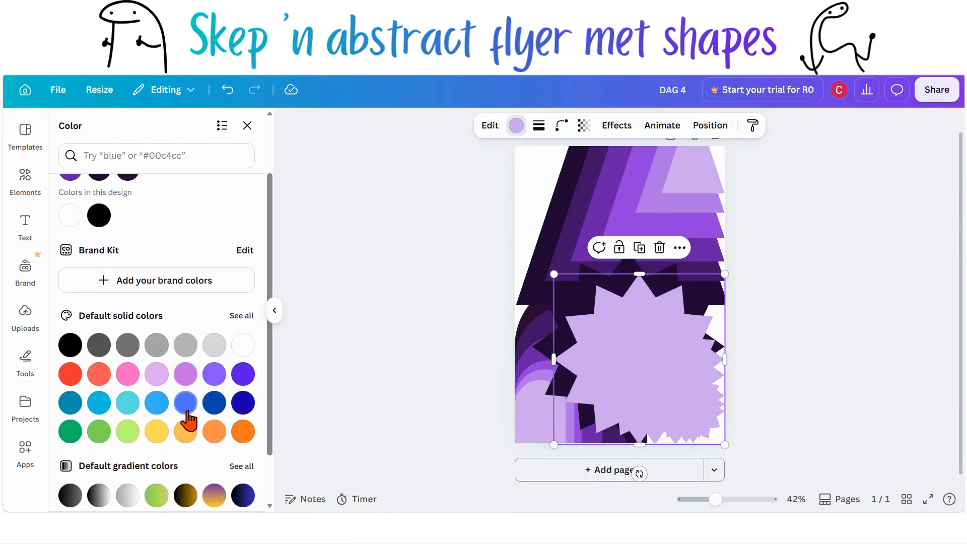
{"action": "left_click", "coordinate": [237, 321]}
{"action": "scroll", "coordinate": [112, 342], "scroll_direction": "down", "scroll_amount": 1}
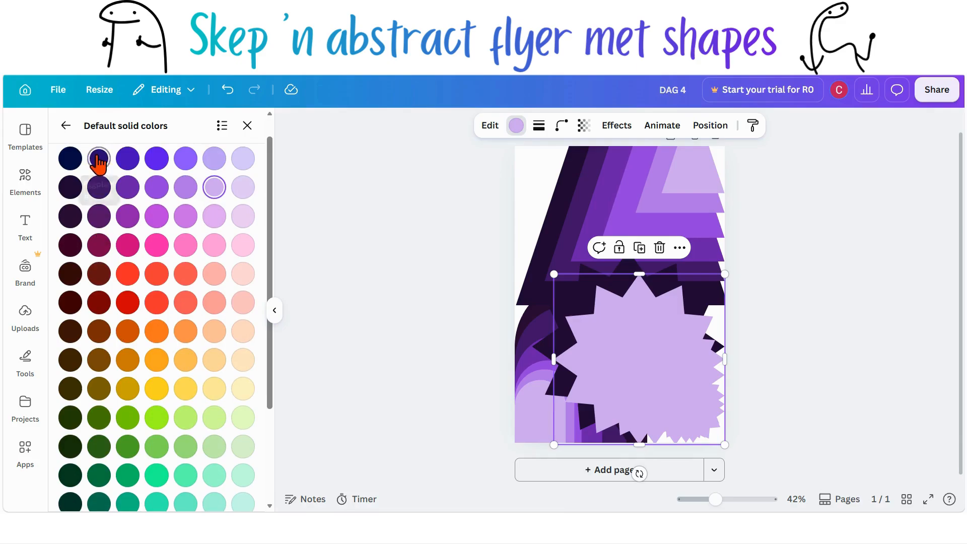
{"action": "left_click", "coordinate": [99, 187]}
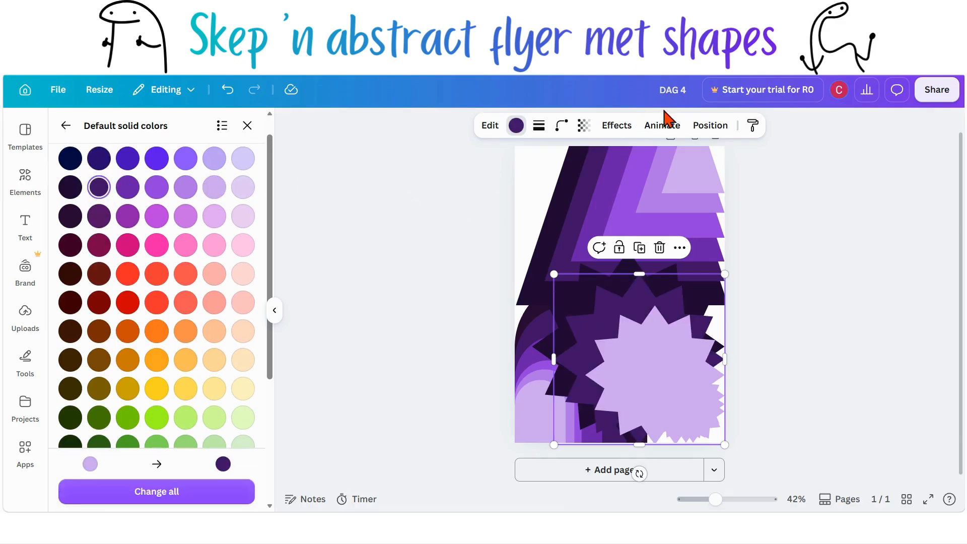
Step: Select the third star from the layer list and fill it with a medium purple
{"action": "left_click", "coordinate": [718, 126]}
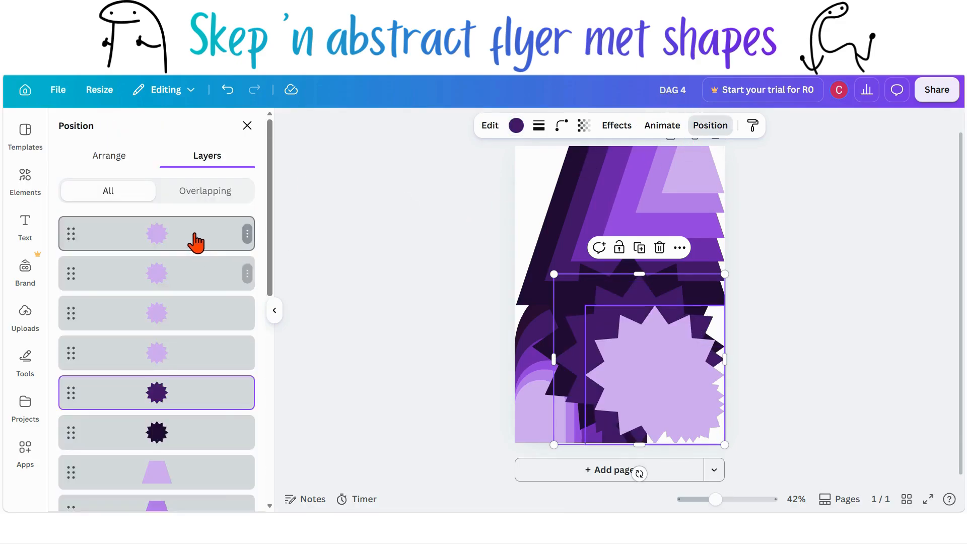
{"action": "left_click", "coordinate": [190, 354]}
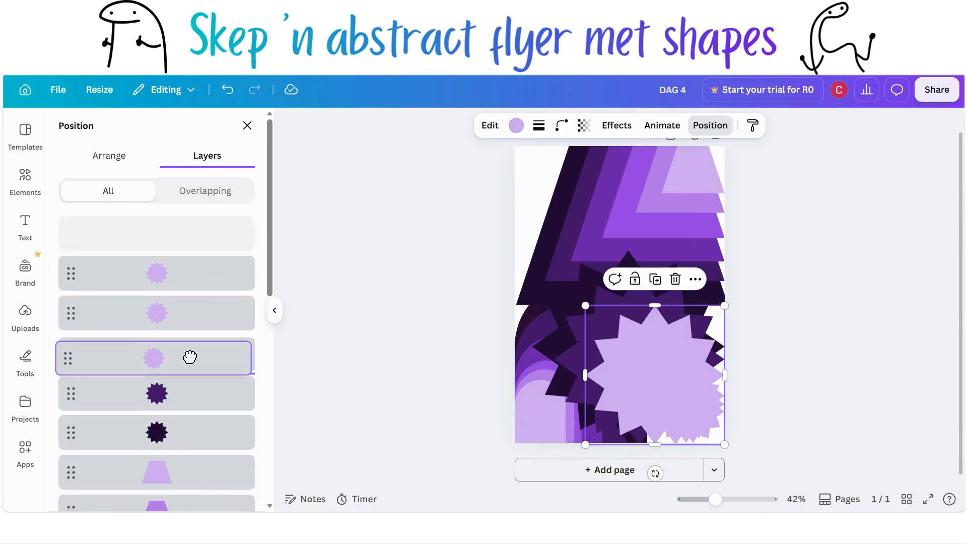
{"action": "left_click", "coordinate": [517, 126]}
{"action": "scroll", "coordinate": [205, 388], "scroll_direction": "down", "scroll_amount": 1}
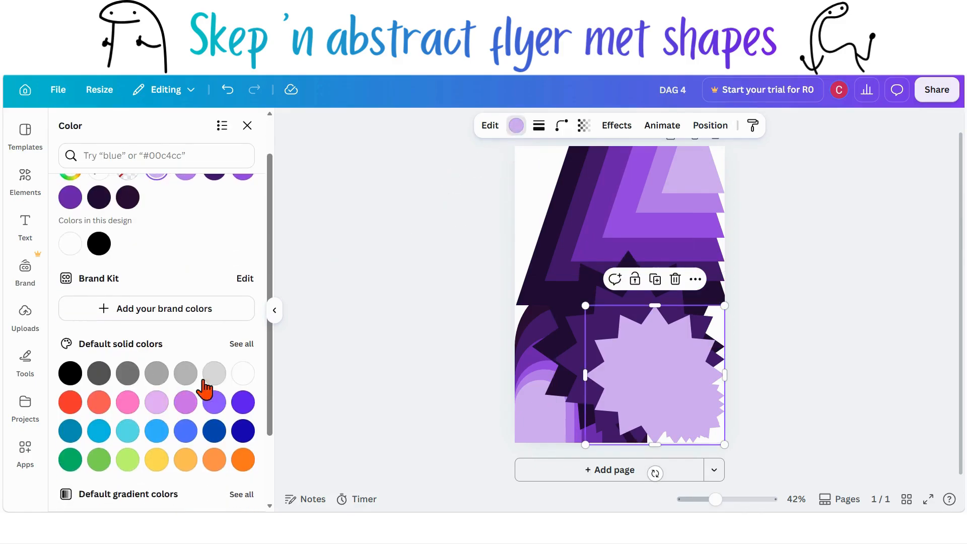
{"action": "left_click", "coordinate": [235, 345]}
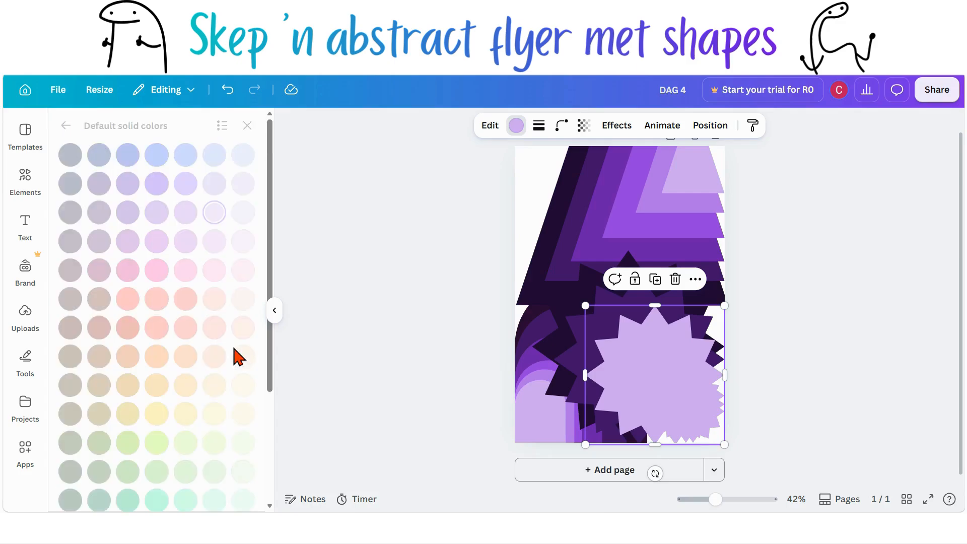
{"action": "left_click", "coordinate": [127, 211]}
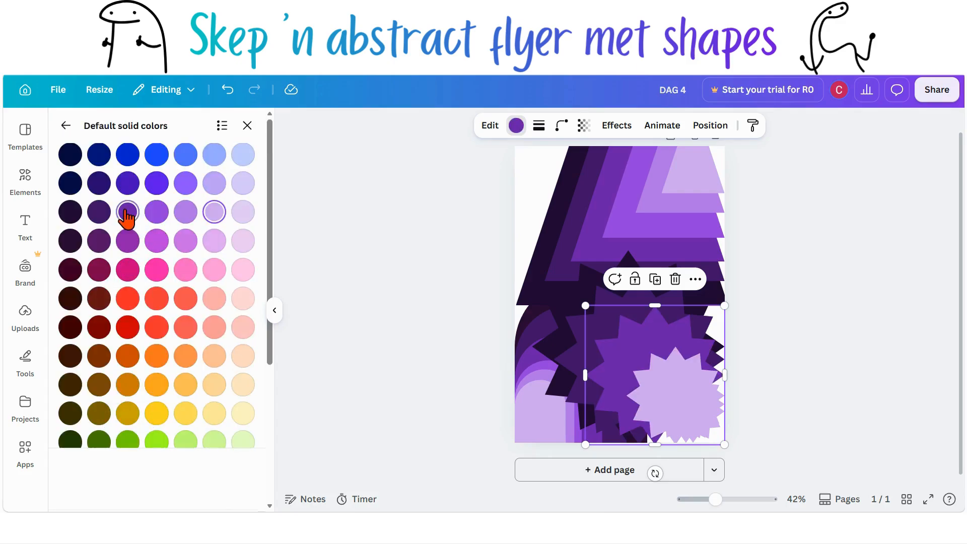
Step: Move the top star layer down the stack and fill that star with a brighter violet purple
{"action": "left_click", "coordinate": [686, 148]}
{"action": "left_click_drag", "start_coordinate": [215, 233], "coordinate": [218, 324]}
{"action": "left_click", "coordinate": [516, 125]}
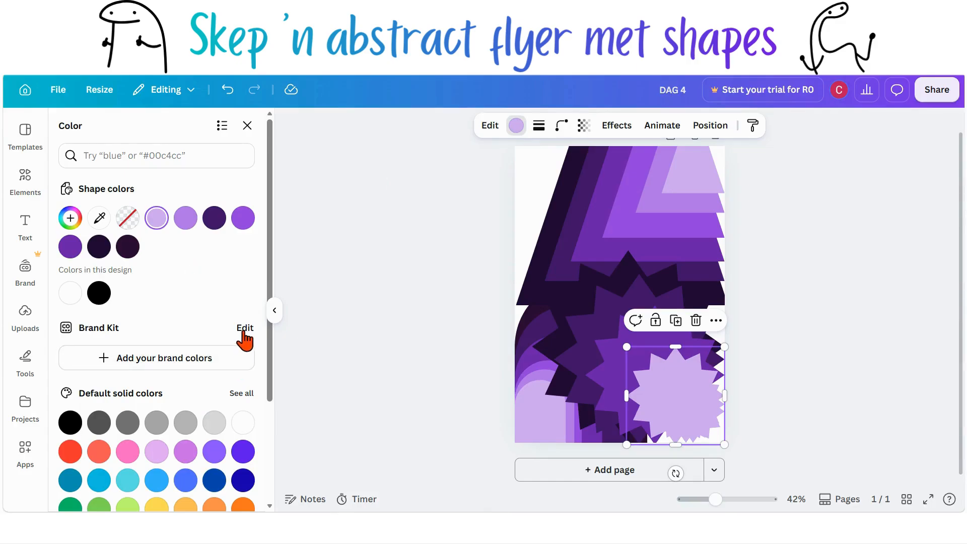
{"action": "left_click", "coordinate": [242, 393]}
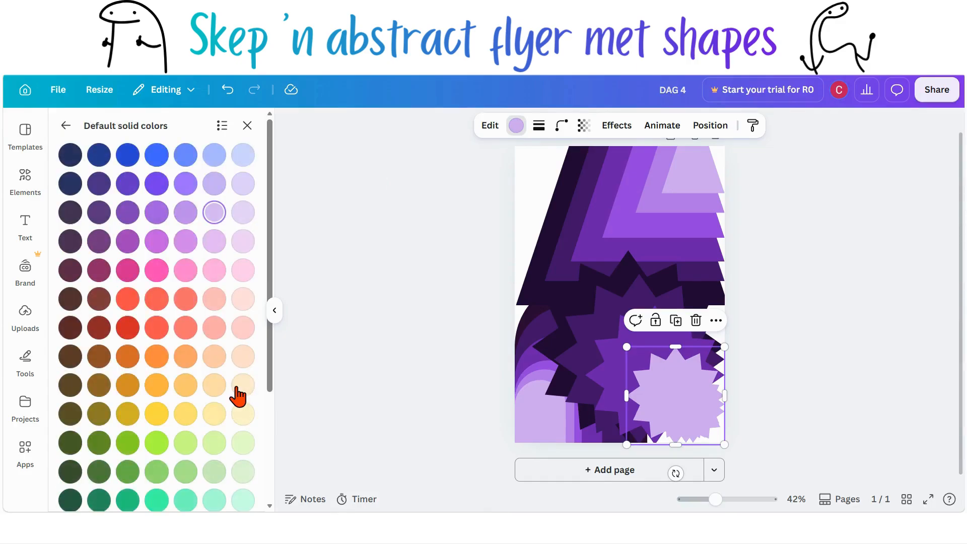
{"action": "left_click", "coordinate": [156, 214]}
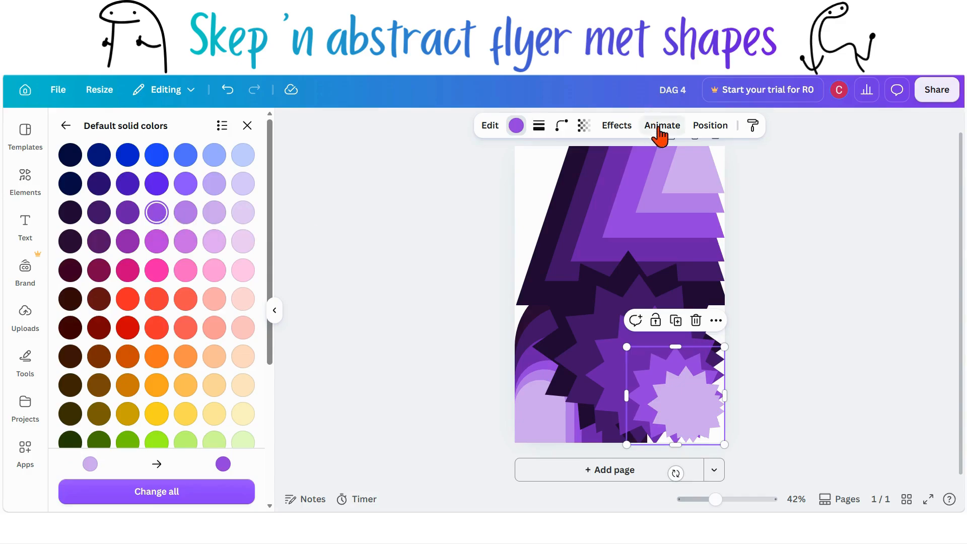
Step: Move the selected small star one layer down and fill it with a light lavender purple
{"action": "left_click", "coordinate": [709, 125]}
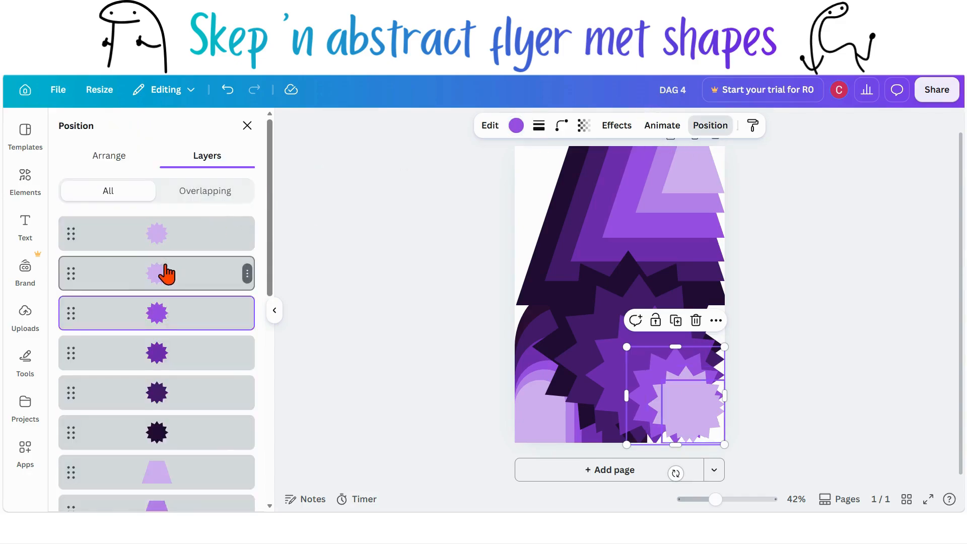
{"action": "left_click_drag", "start_coordinate": [167, 274], "coordinate": [217, 282]}
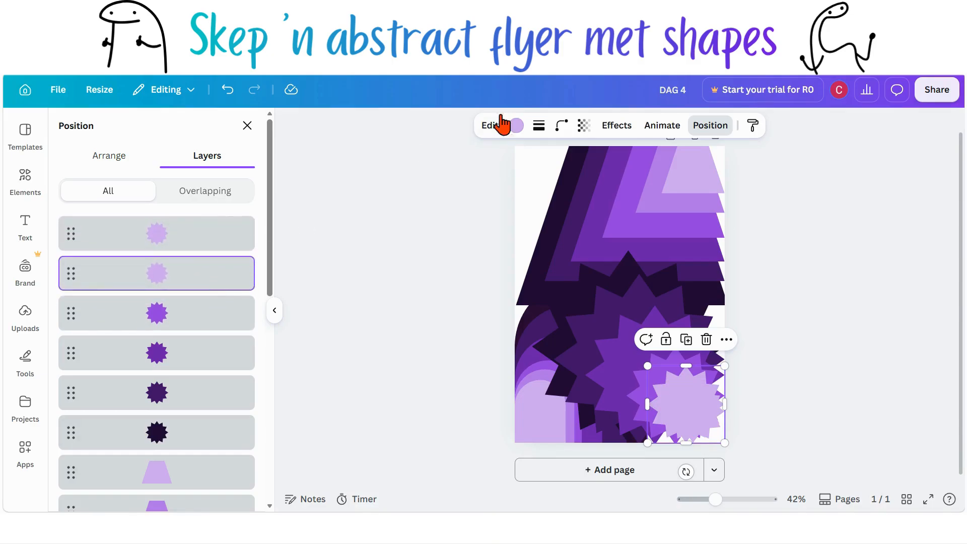
{"action": "left_click", "coordinate": [516, 125]}
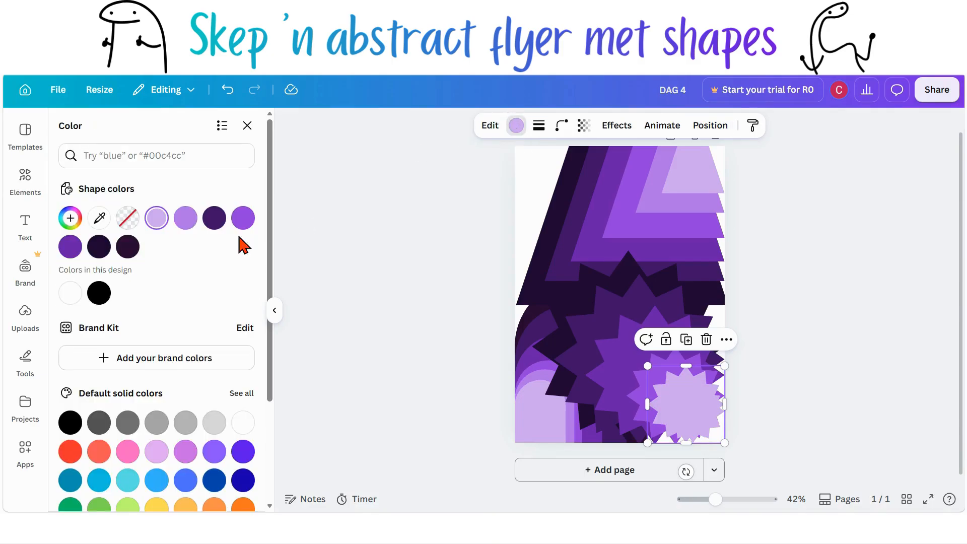
{"action": "left_click", "coordinate": [249, 392]}
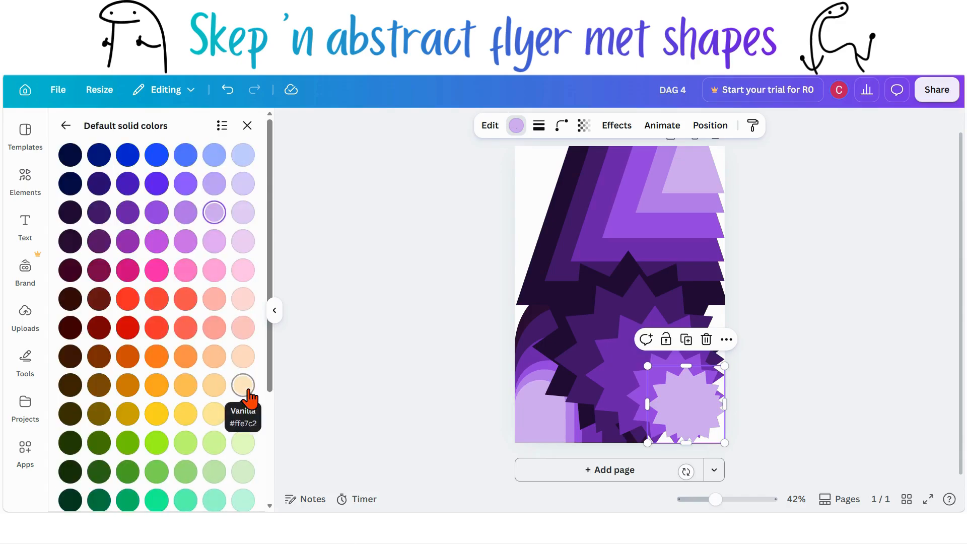
{"action": "left_click", "coordinate": [194, 217]}
{"action": "left_click", "coordinate": [386, 337]}
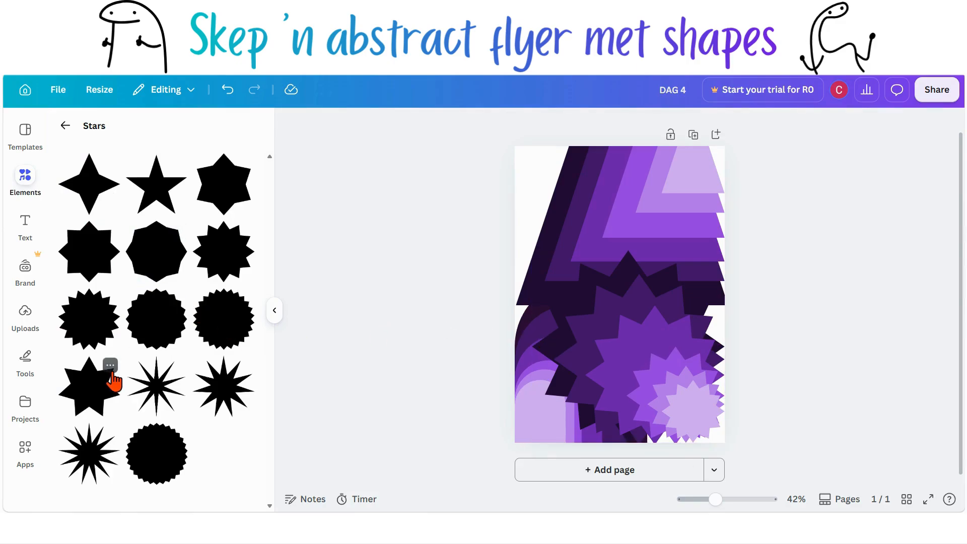
Step: Add a quarter-circle shape from the basic shapes and place it in the page's top-left corner
{"action": "left_click", "coordinate": [65, 127]}
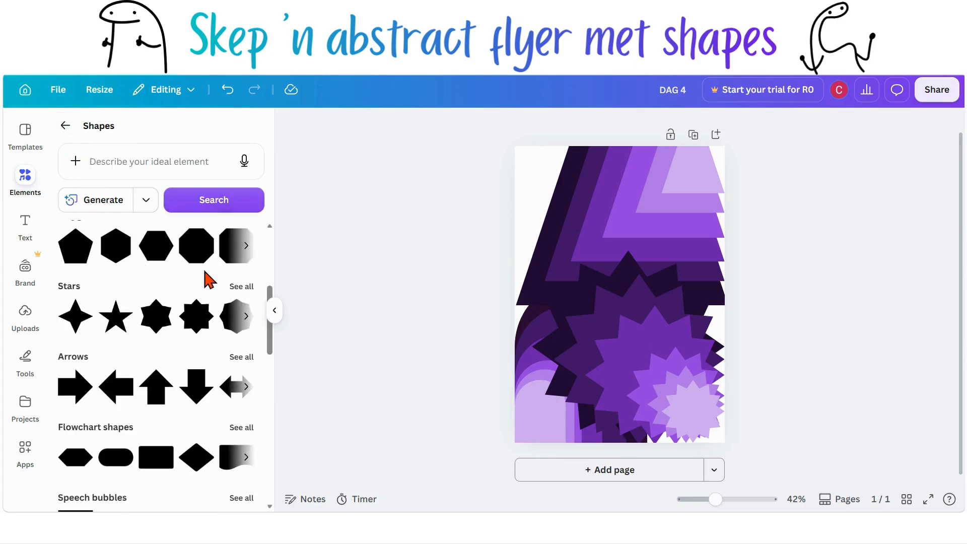
{"action": "scroll", "coordinate": [205, 281], "scroll_direction": "up", "scroll_amount": 3}
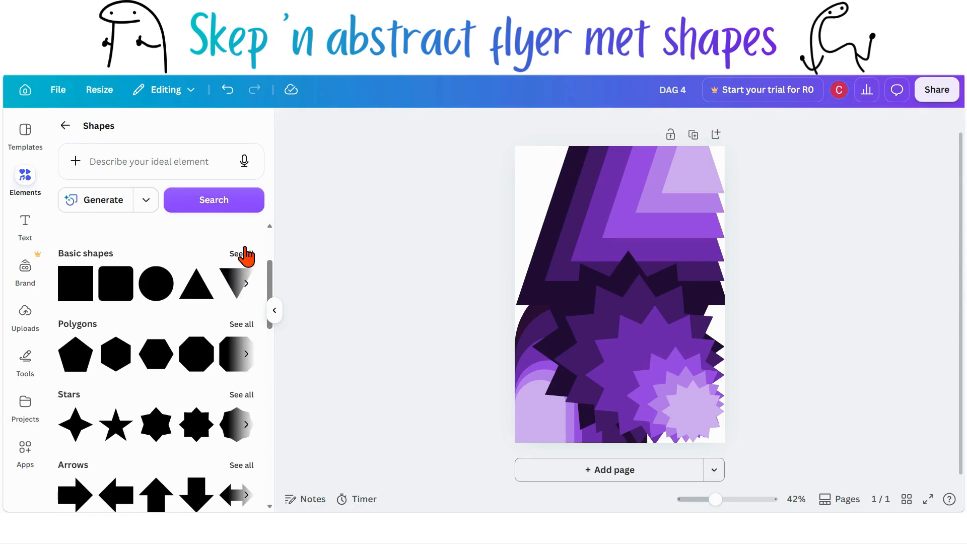
{"action": "left_click", "coordinate": [242, 253]}
{"action": "scroll", "coordinate": [189, 336], "scroll_direction": "down", "scroll_amount": 2}
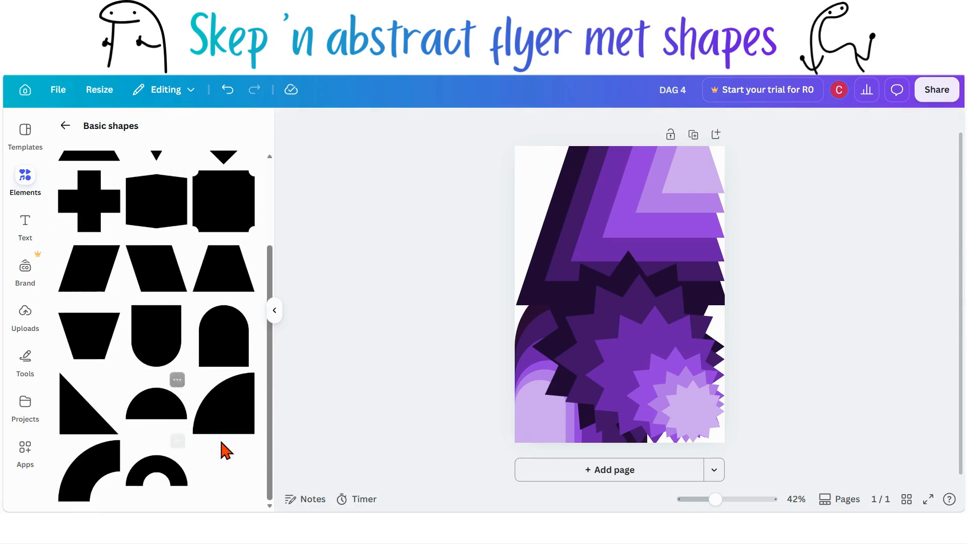
{"action": "left_click", "coordinate": [235, 427]}
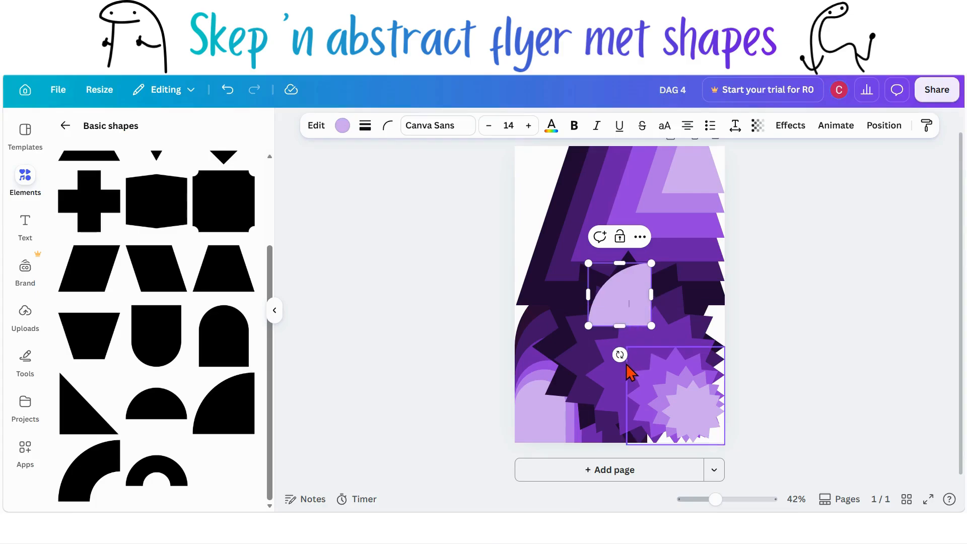
{"action": "left_click_drag", "start_coordinate": [629, 344], "coordinate": [617, 220]}
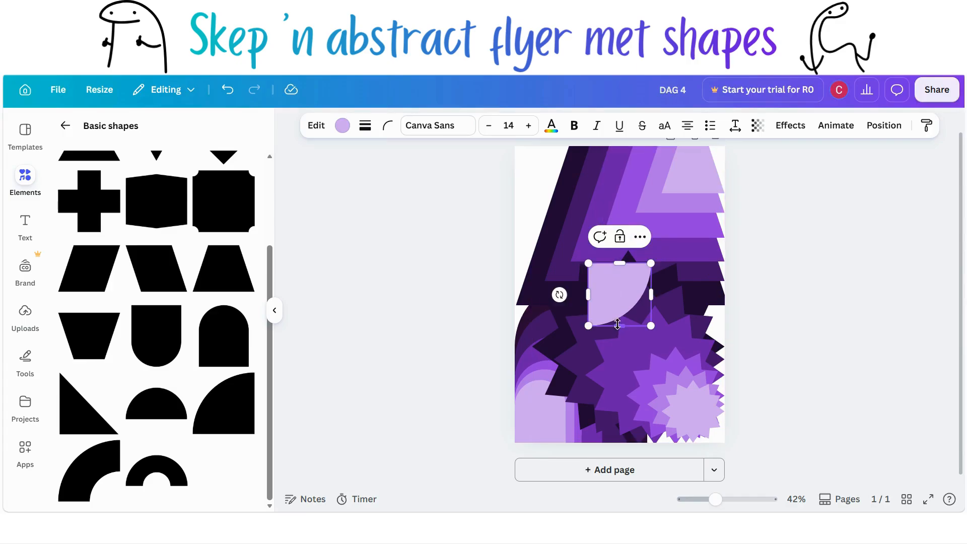
{"action": "left_click", "coordinate": [840, 309]}
{"action": "left_click_drag", "start_coordinate": [603, 298], "coordinate": [529, 173]}
{"action": "left_click", "coordinate": [479, 222]}
{"action": "scroll", "coordinate": [476, 222], "scroll_direction": "up", "scroll_amount": 5}
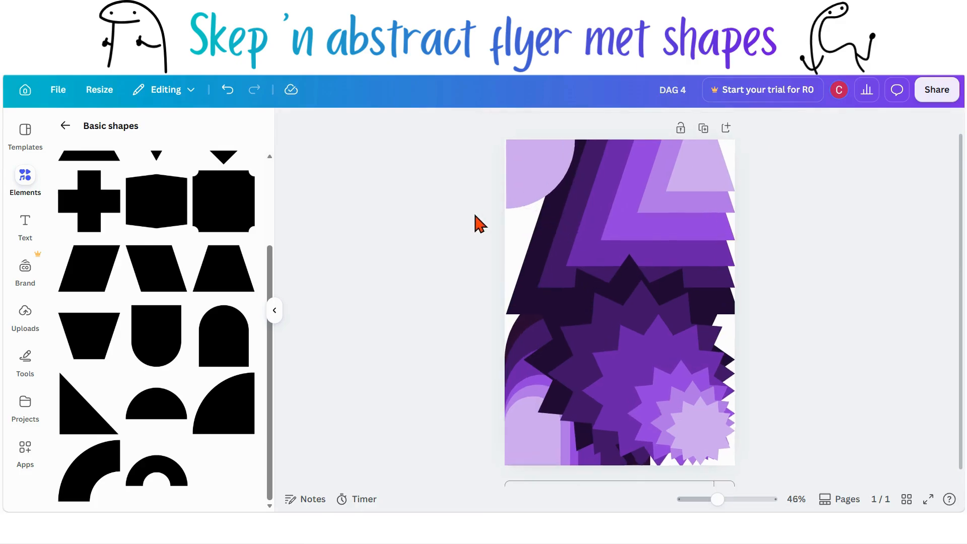
{"action": "left_click", "coordinate": [473, 221]}
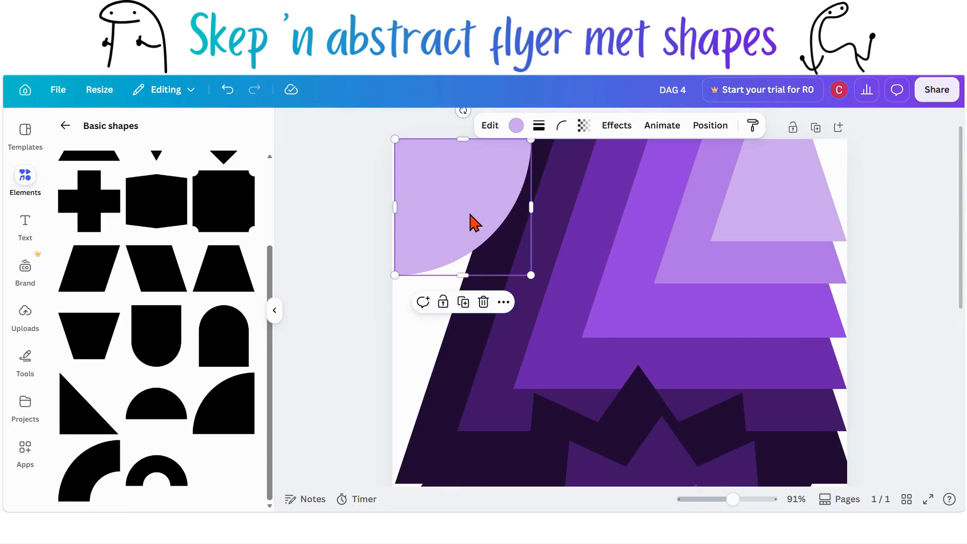
{"action": "mouse_move", "coordinate": [462, 210]}
{"action": "left_mouse_down"}
{"action": "mouse_move", "coordinate": [353, 290]}
{"action": "mouse_move", "coordinate": [464, 203]}
{"action": "left_mouse_up"}
{"action": "left_click", "coordinate": [331, 262]}
{"action": "scroll", "coordinate": [331, 262], "scroll_direction": "down", "scroll_amount": 2}
{"action": "scroll", "coordinate": [331, 262], "scroll_direction": "down", "scroll_amount": 2}
Step: Duplicate the quarter circle twice, enlarging each copy while keeping it anchored in the top-left corner
{"action": "left_click", "coordinate": [491, 241]}
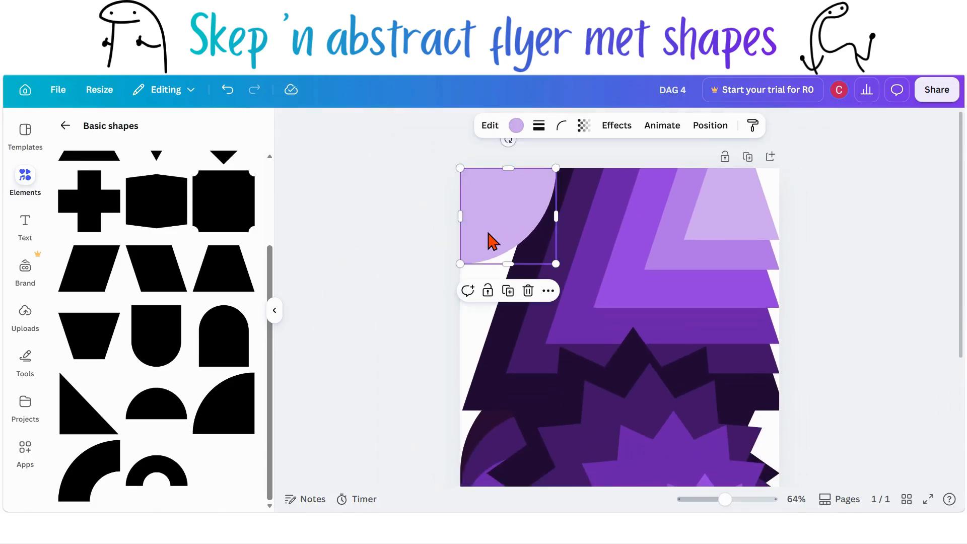
{"action": "key", "text": "ctrl+d"}
{"action": "left_click_drag", "start_coordinate": [491, 242], "coordinate": [481, 229]}
{"action": "left_click_drag", "start_coordinate": [551, 262], "coordinate": [585, 295]}
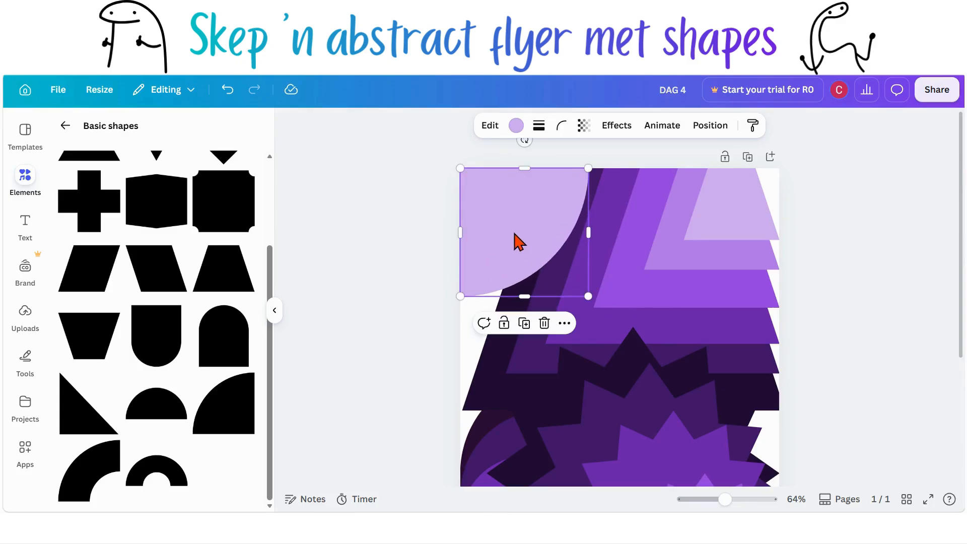
{"action": "left_click", "coordinate": [442, 303]}
{"action": "left_click", "coordinate": [568, 204]}
{"action": "key", "text": "ctrl+d"}
{"action": "left_click_drag", "start_coordinate": [568, 204], "coordinate": [559, 198]}
{"action": "left_click_drag", "start_coordinate": [589, 297], "coordinate": [630, 338]}
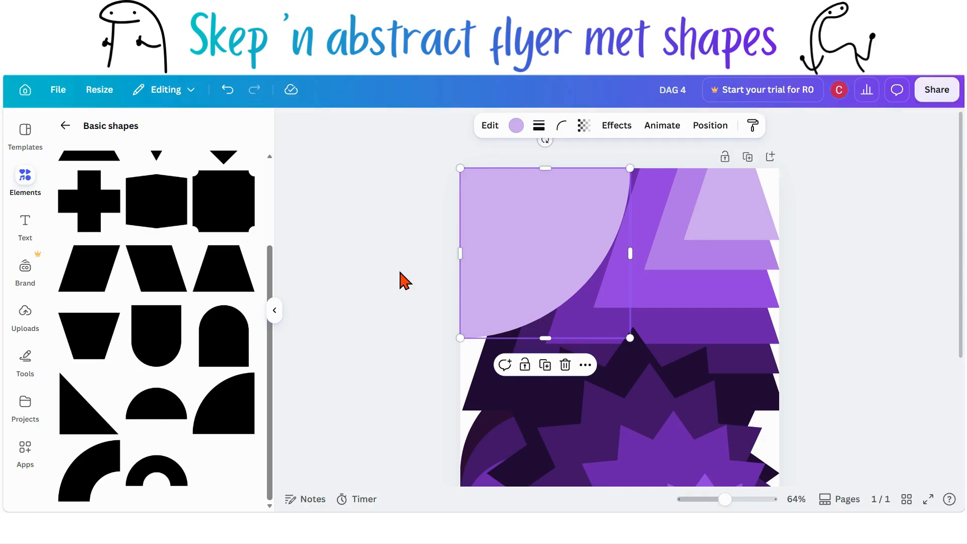
Step: Duplicate the largest quarter circle two more times, making each copy bigger from the top-left corner
{"action": "left_click", "coordinate": [524, 274]}
{"action": "key", "text": "ctrl+d"}
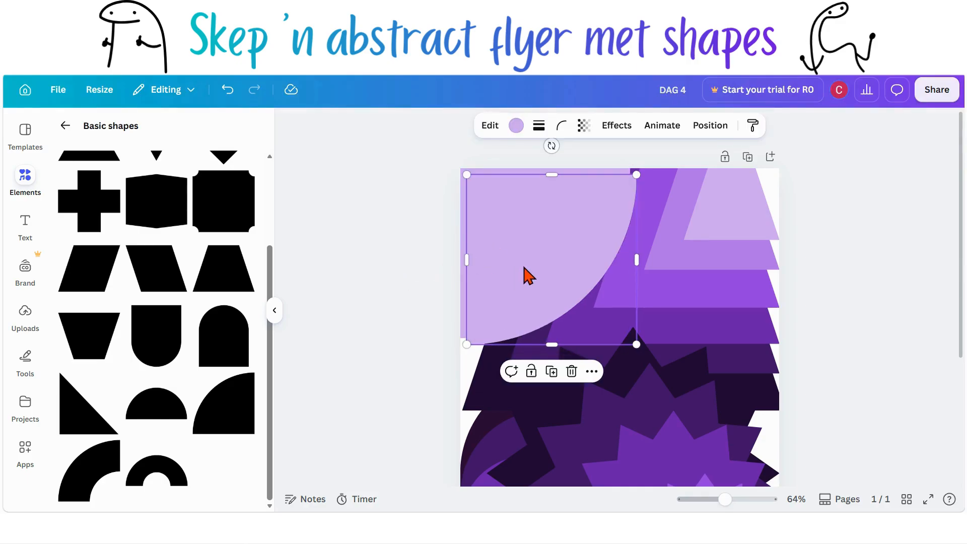
{"action": "left_click_drag", "start_coordinate": [521, 263], "coordinate": [514, 256]}
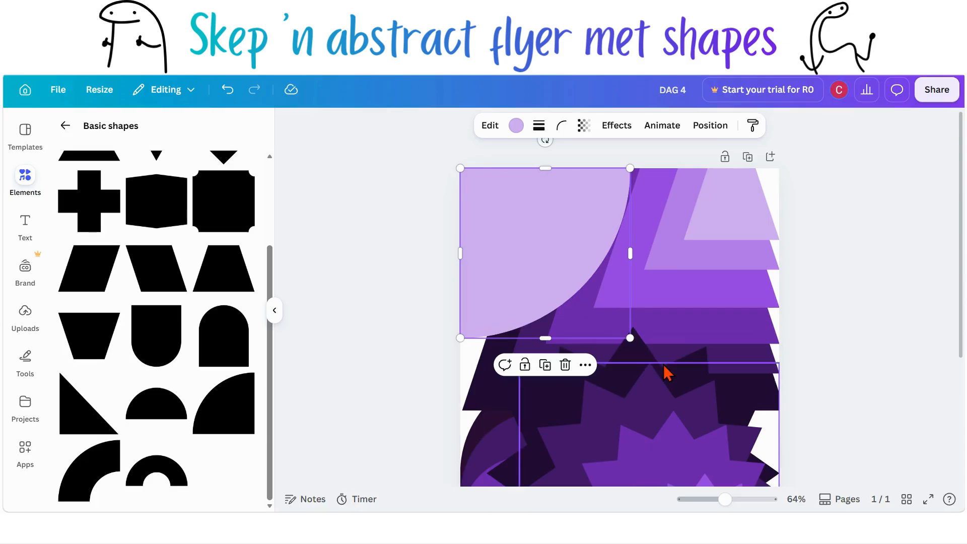
{"action": "left_click_drag", "start_coordinate": [631, 338], "coordinate": [671, 379]}
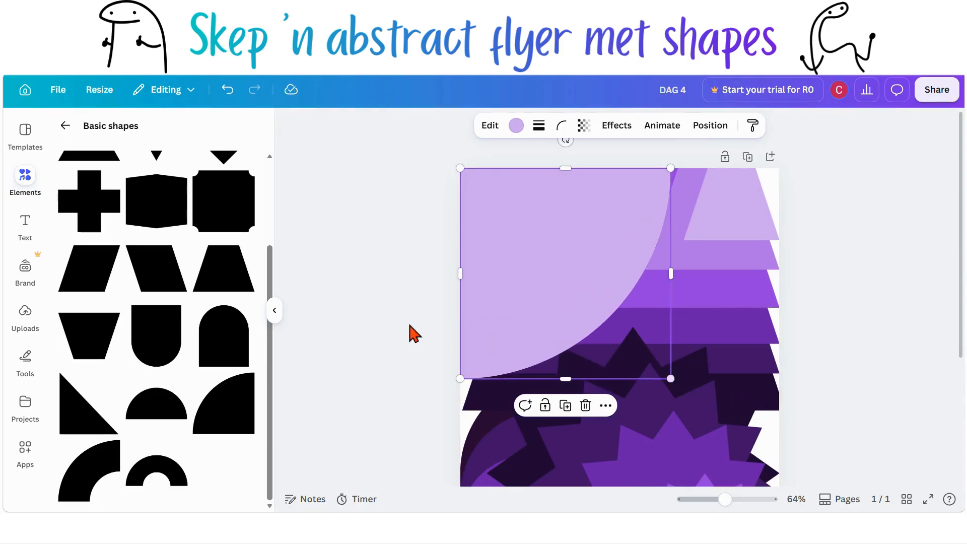
{"action": "left_click", "coordinate": [389, 334]}
{"action": "left_click", "coordinate": [492, 306]}
{"action": "key", "text": "ctrl+d"}
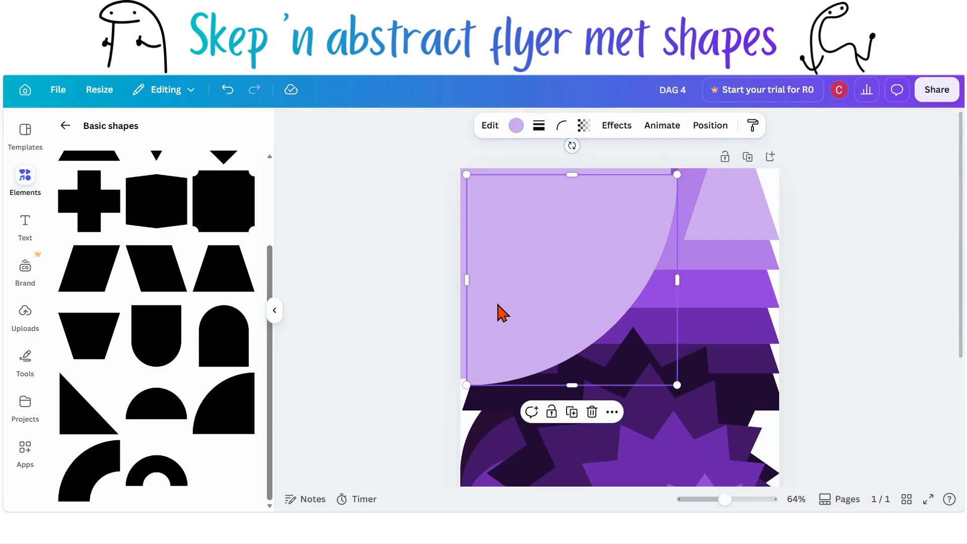
{"action": "left_click_drag", "start_coordinate": [498, 308], "coordinate": [491, 302]}
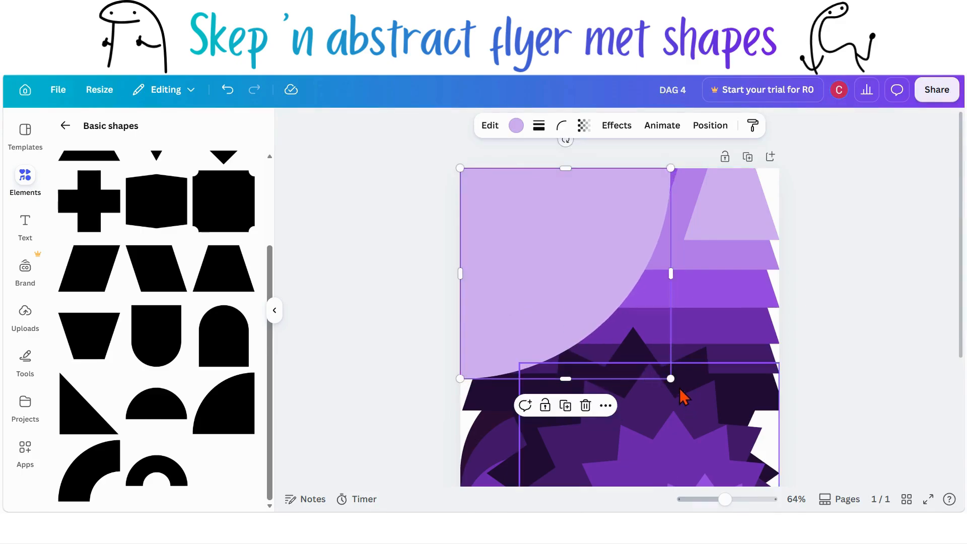
{"action": "left_click_drag", "start_coordinate": [688, 391], "coordinate": [720, 423]}
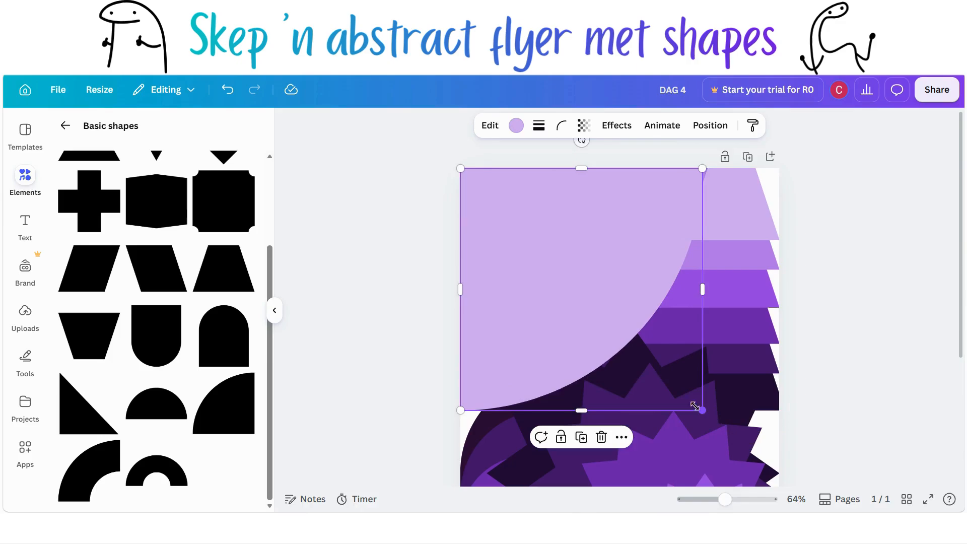
Step: Duplicate the quarter circle once more and enlarge it to span the page's full width
{"action": "key", "text": "ctrl+d"}
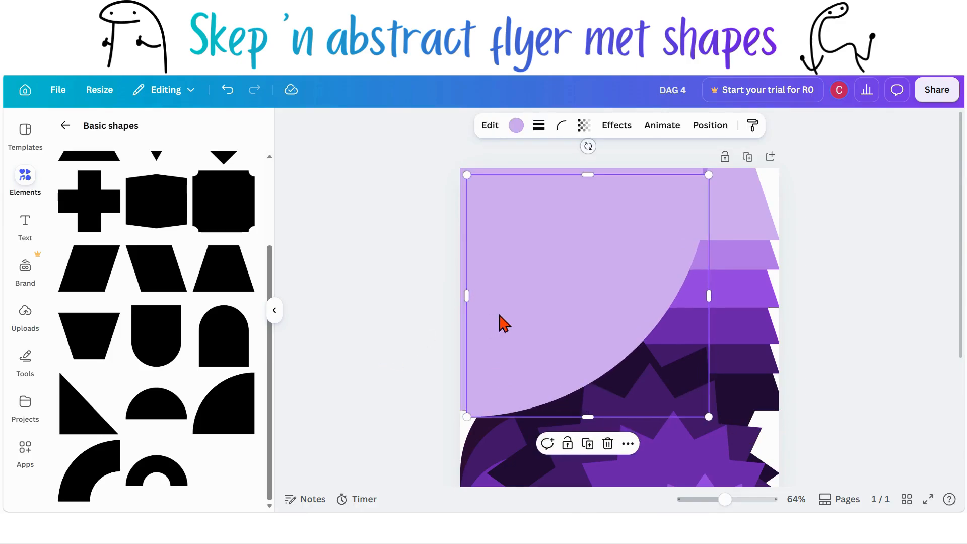
{"action": "left_click_drag", "start_coordinate": [502, 321], "coordinate": [492, 304]}
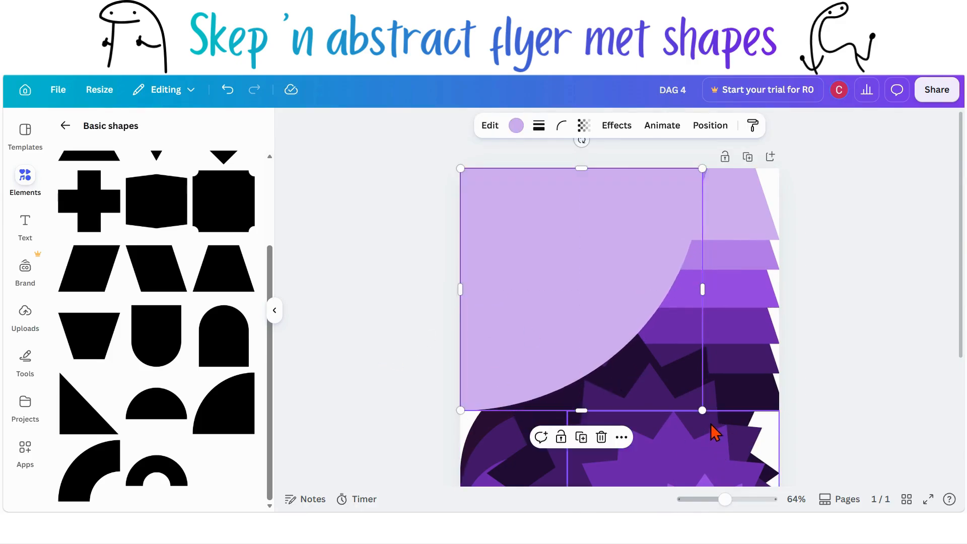
{"action": "left_click_drag", "start_coordinate": [703, 410], "coordinate": [736, 444]}
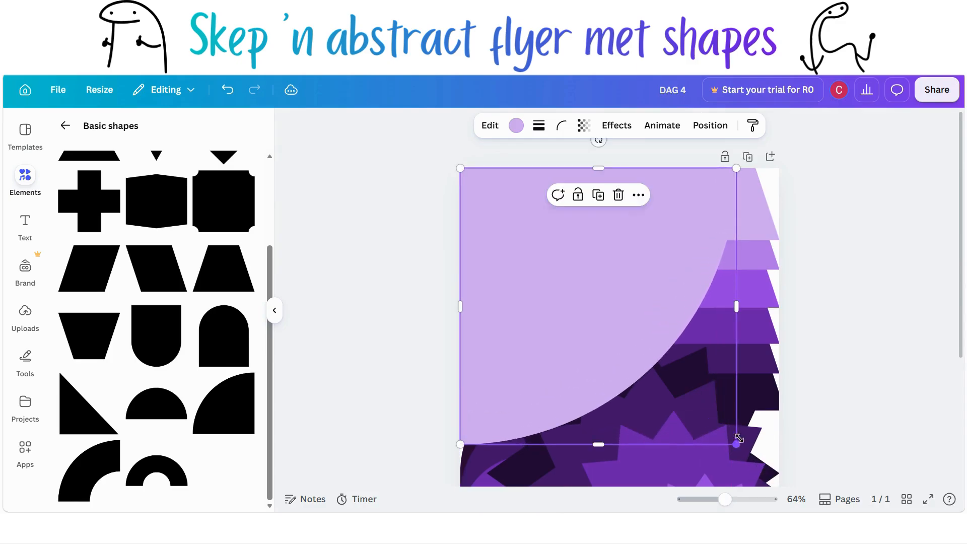
{"action": "left_click", "coordinate": [823, 356]}
{"action": "scroll", "coordinate": [824, 356], "scroll_direction": "down", "scroll_amount": 3}
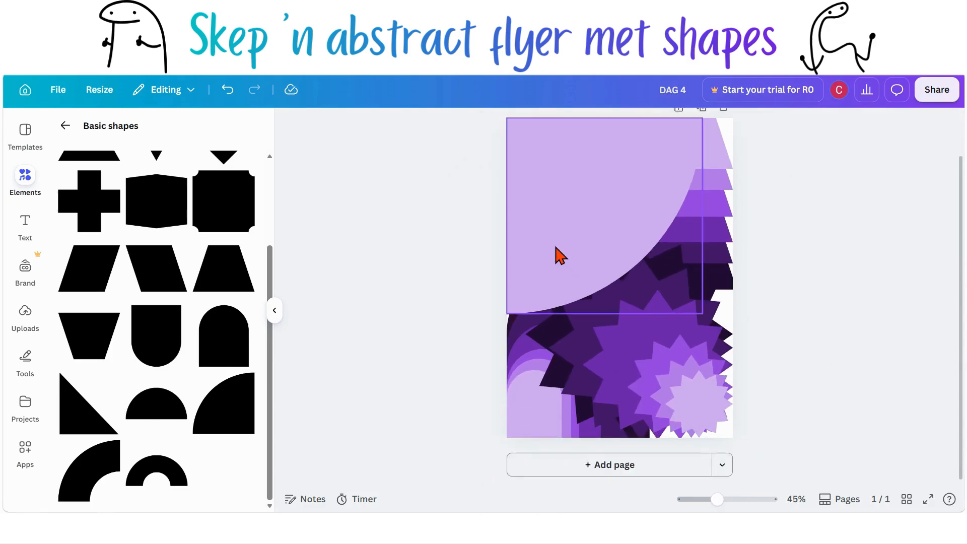
{"action": "left_click", "coordinate": [557, 255]}
{"action": "left_click_drag", "start_coordinate": [702, 315], "coordinate": [733, 344]}
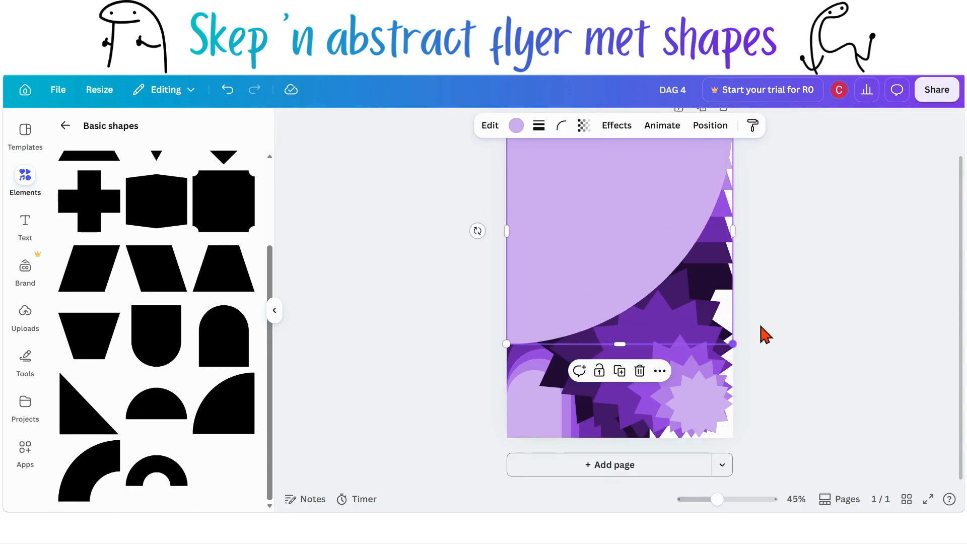
Step: Move the largest quarter circle beneath the other quarter circles in the layer order and fill it with the darkest purple
{"action": "left_click", "coordinate": [709, 135]}
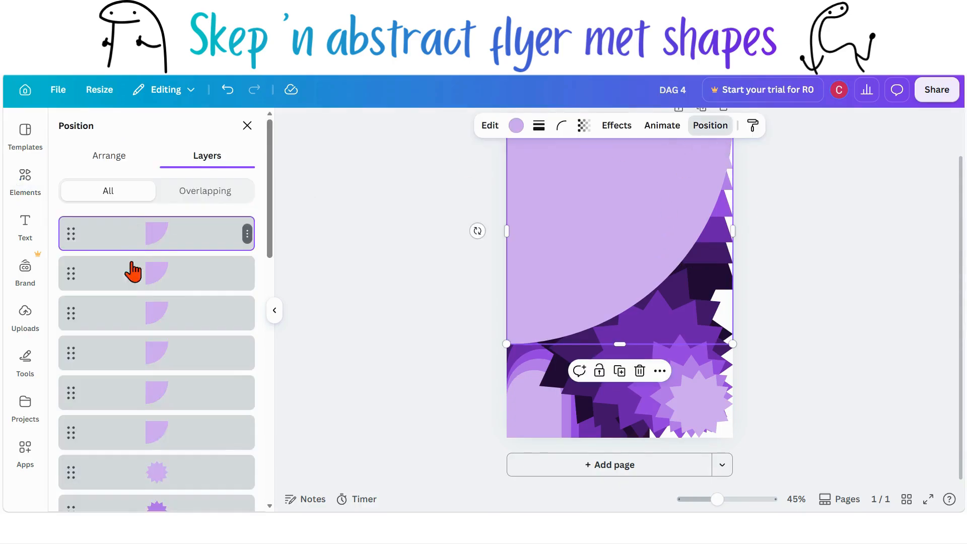
{"action": "left_click_drag", "start_coordinate": [133, 239], "coordinate": [141, 434]}
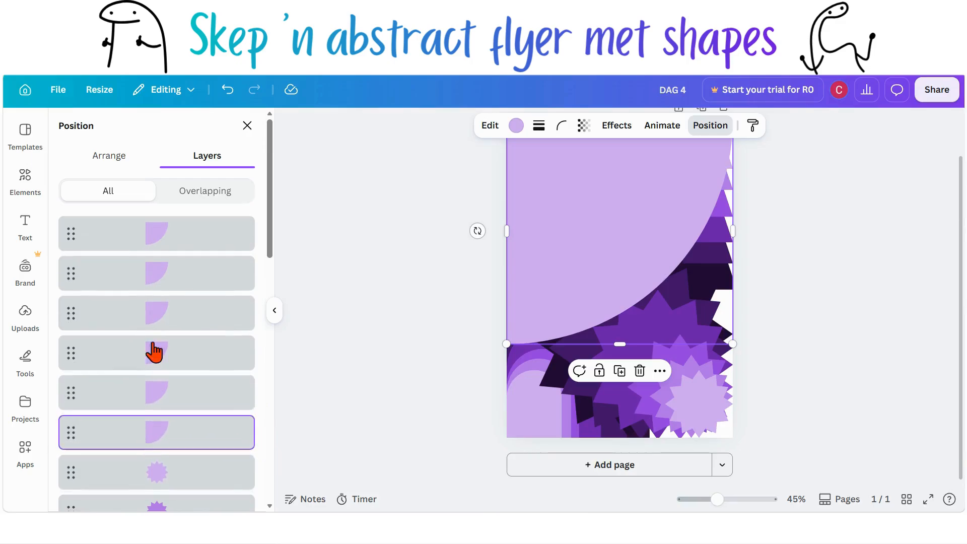
{"action": "left_click", "coordinate": [517, 126]}
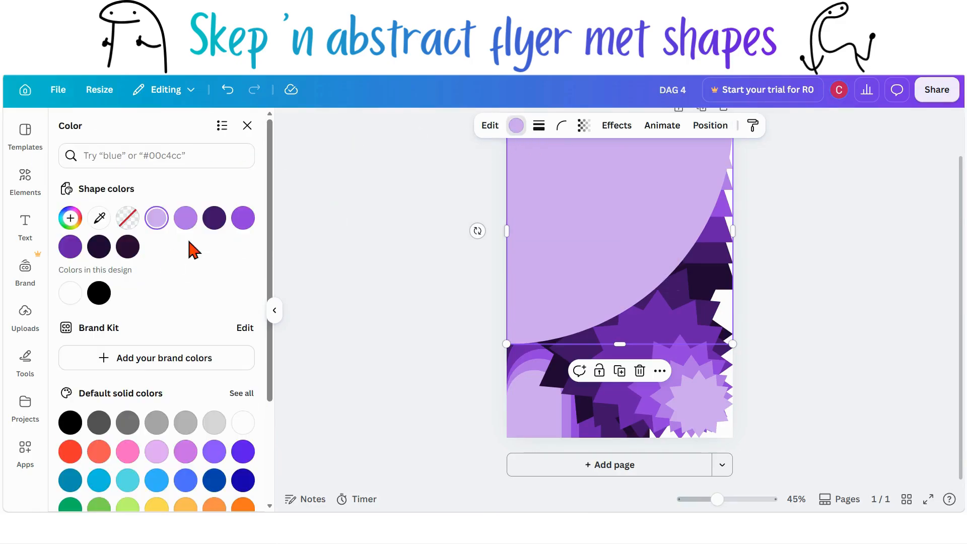
{"action": "left_click", "coordinate": [251, 394]}
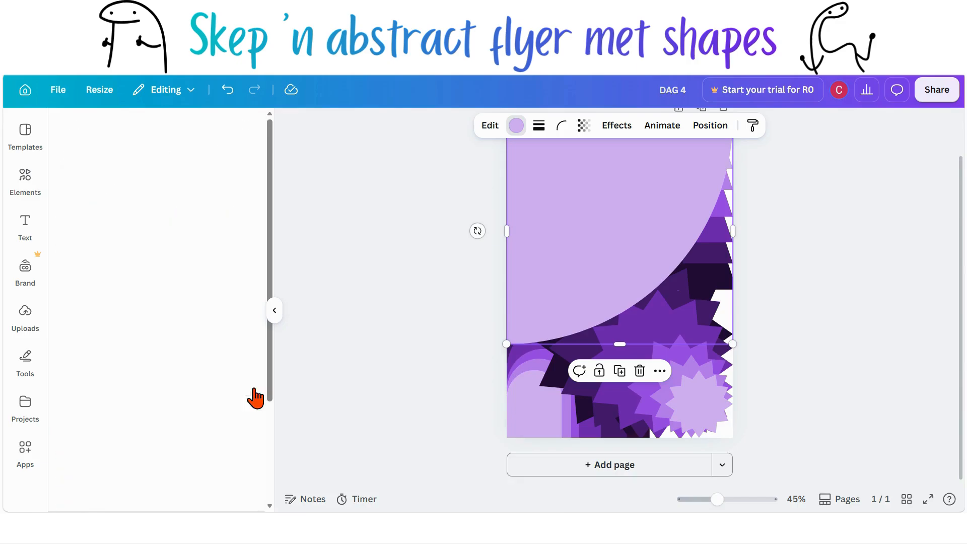
{"action": "left_click", "coordinate": [70, 212]}
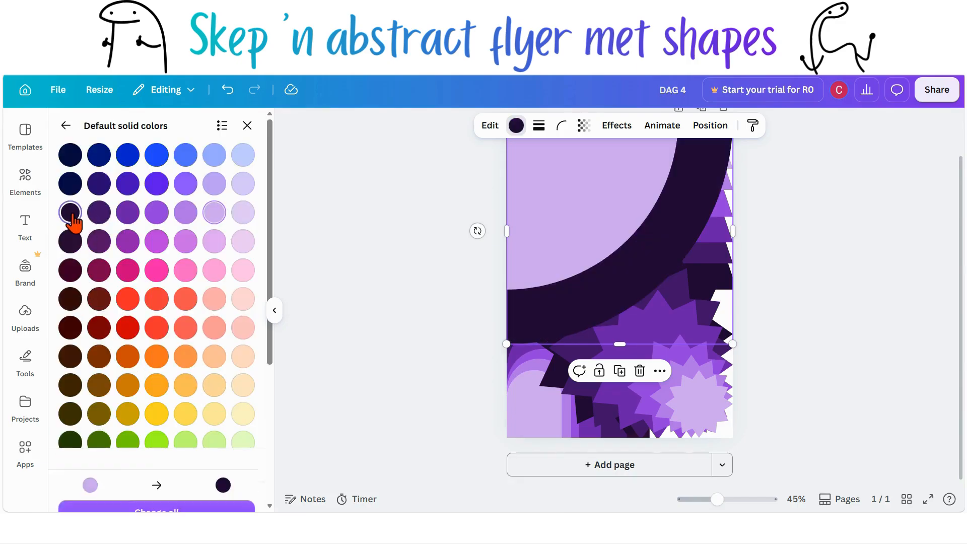
Step: Move the second-largest quarter circle down the layer stack and fill it with a deep purple
{"action": "left_click", "coordinate": [710, 127]}
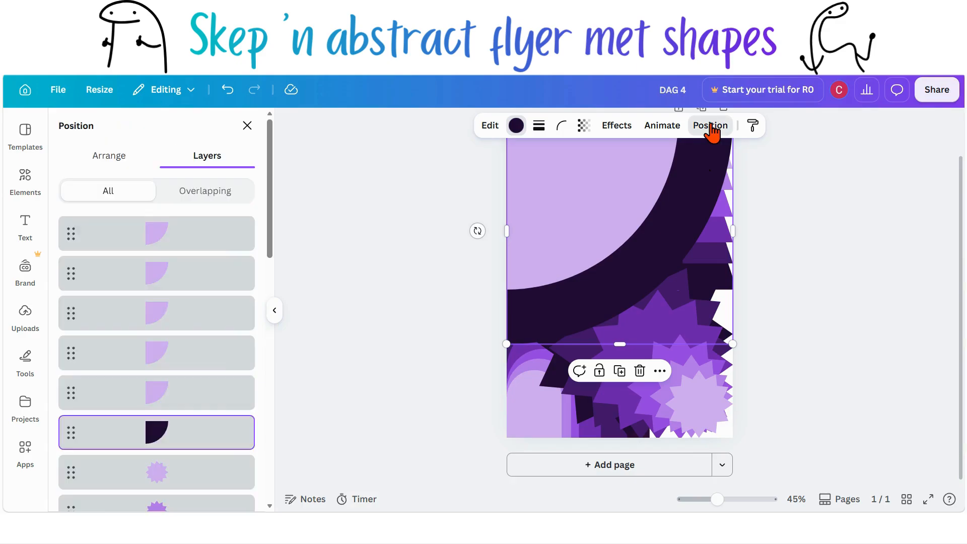
{"action": "left_click_drag", "start_coordinate": [194, 247], "coordinate": [202, 410]}
{"action": "left_click", "coordinate": [516, 126]}
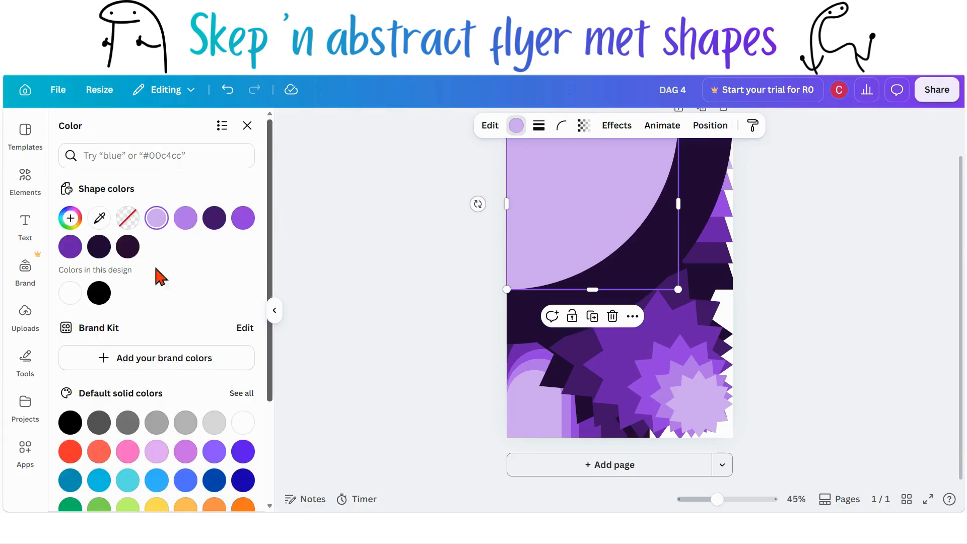
{"action": "left_click", "coordinate": [241, 395]}
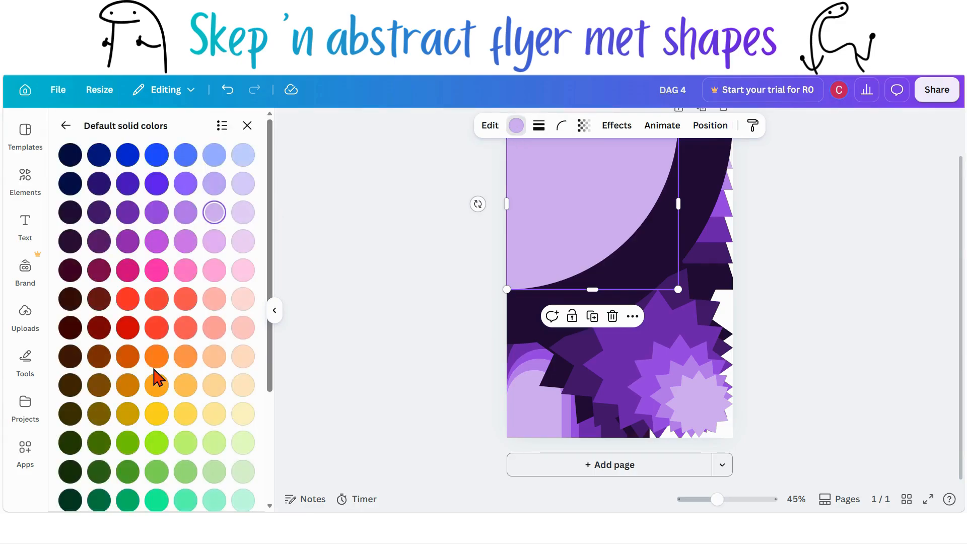
{"action": "left_click", "coordinate": [98, 203]}
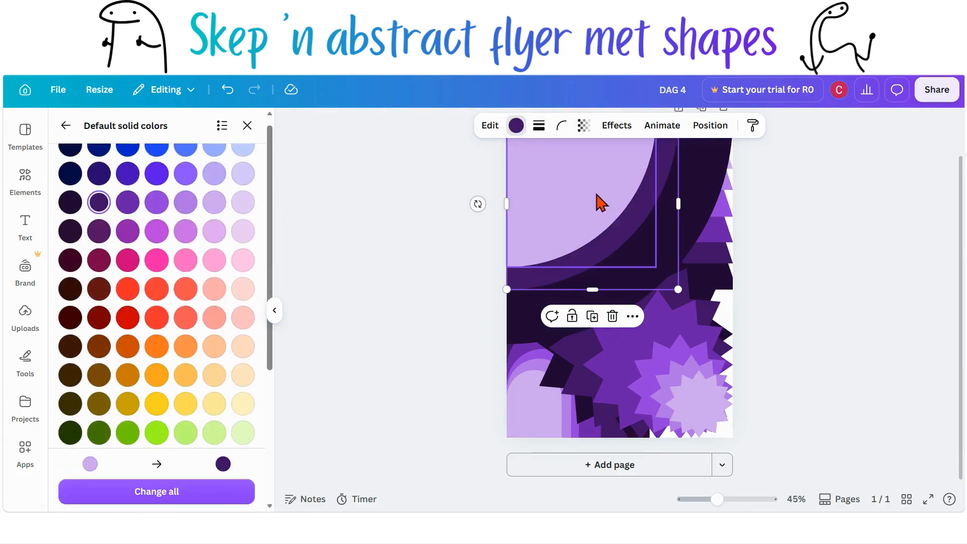
Step: Move the third quarter circle down the layer stack beneath the lighter ones and fill it with a medium purple
{"action": "left_click", "coordinate": [711, 129]}
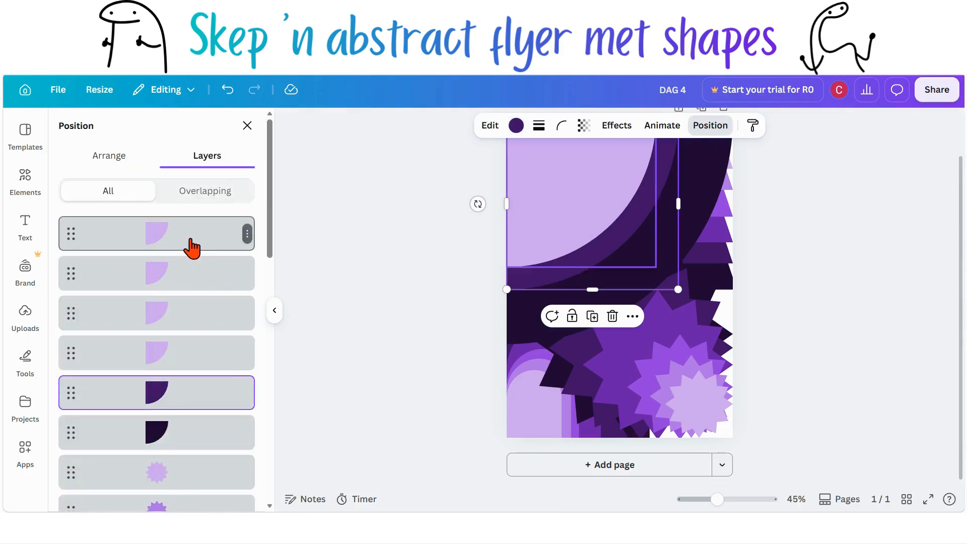
{"action": "left_click_drag", "start_coordinate": [190, 243], "coordinate": [186, 365]}
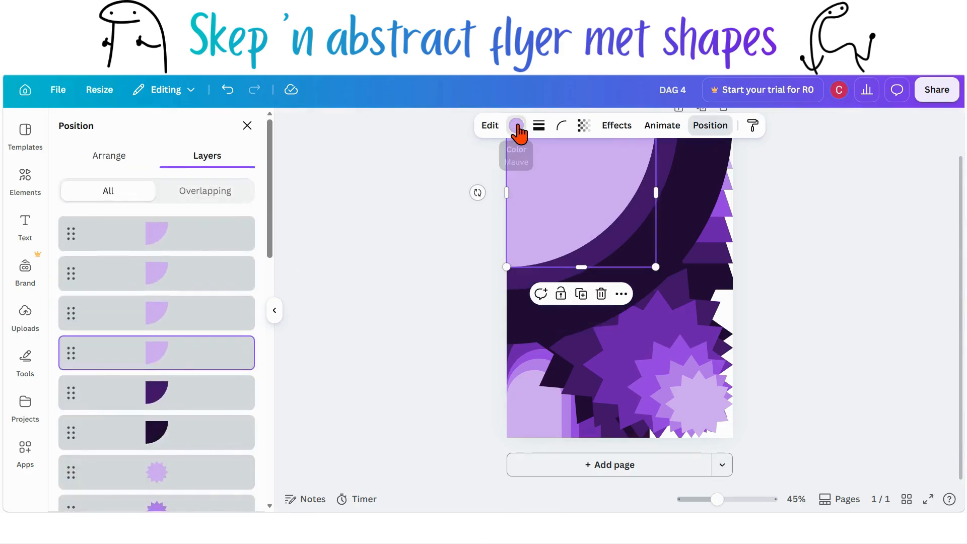
{"action": "left_click", "coordinate": [516, 126]}
{"action": "left_click", "coordinate": [241, 394]}
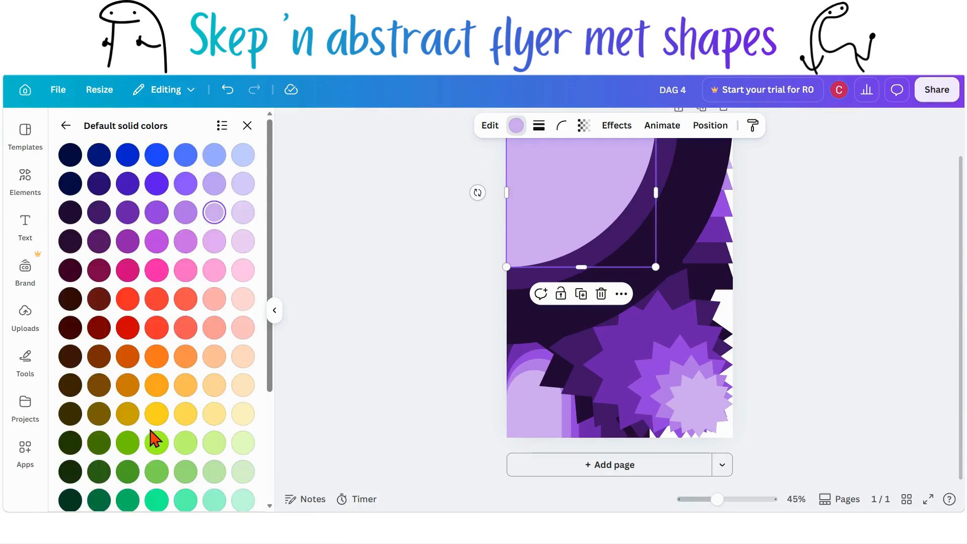
{"action": "left_click", "coordinate": [127, 212]}
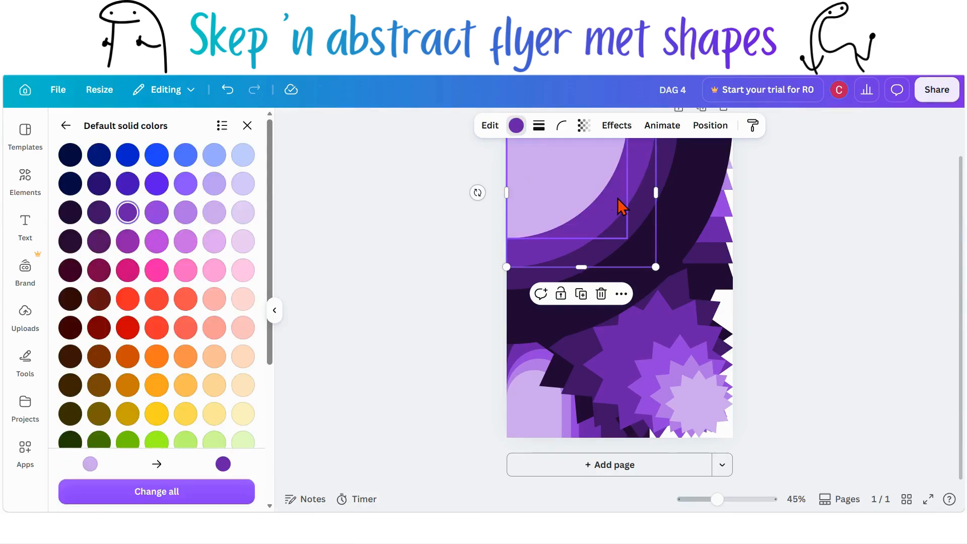
Step: Move the next quarter circle down to third place in the layer order and fill it with a brighter violet
{"action": "left_click", "coordinate": [709, 126]}
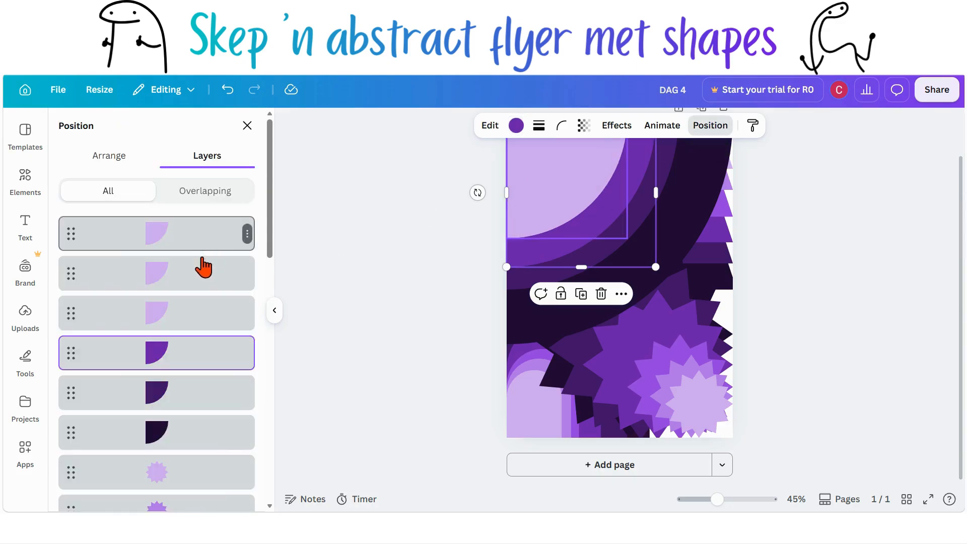
{"action": "left_click_drag", "start_coordinate": [199, 245], "coordinate": [197, 332]}
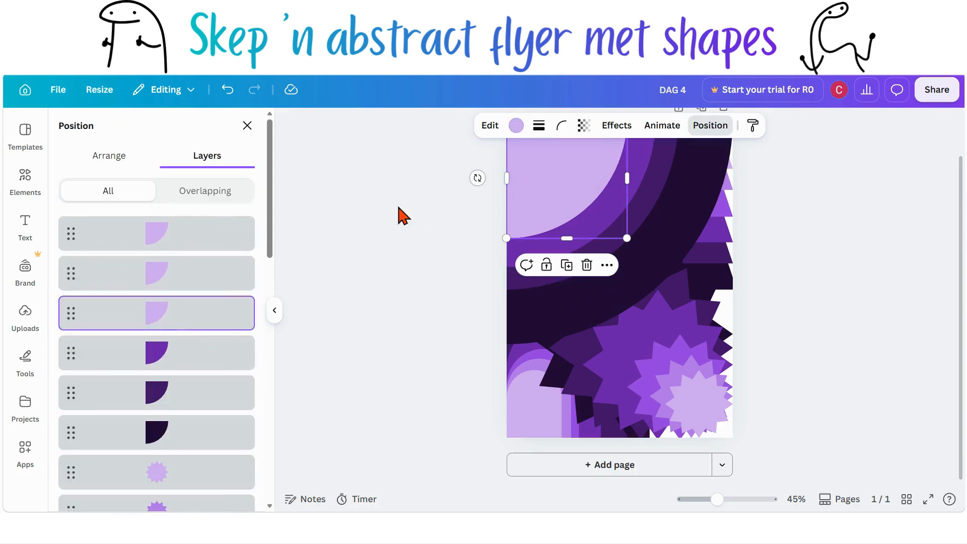
{"action": "left_click", "coordinate": [515, 127]}
{"action": "left_click", "coordinate": [249, 397]}
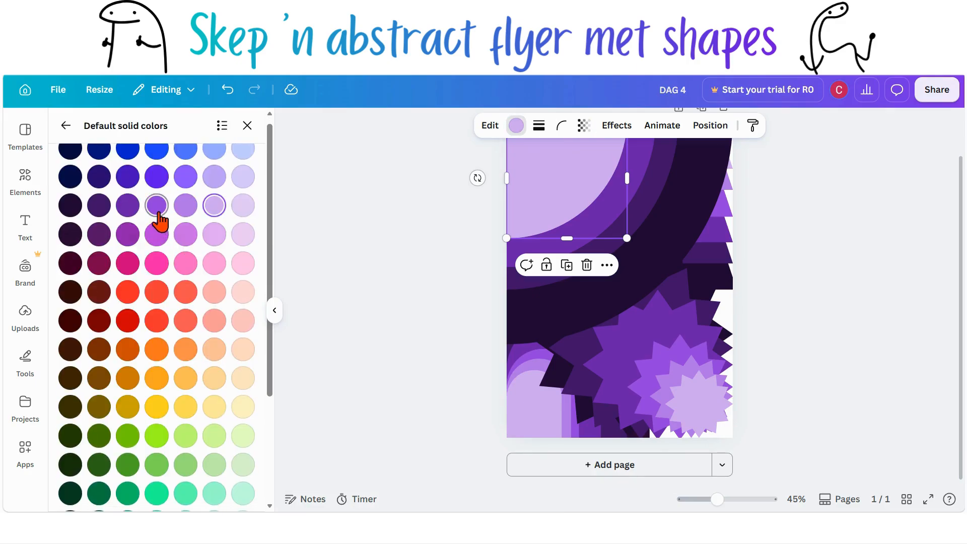
{"action": "left_click", "coordinate": [156, 205]}
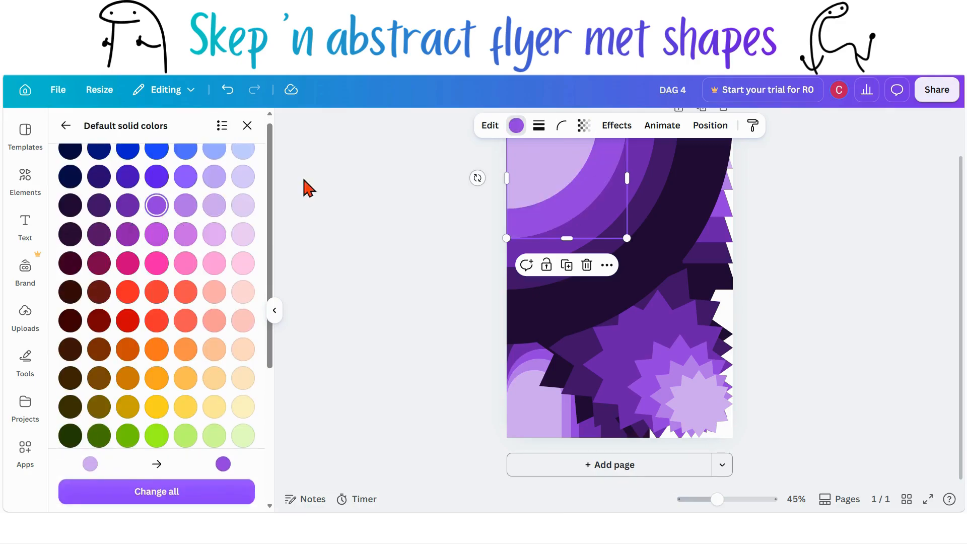
Step: Move the second-smallest quarter circle to second place in the layers and fill it with a light purple
{"action": "left_click", "coordinate": [686, 132]}
{"action": "left_click_drag", "start_coordinate": [183, 249], "coordinate": [183, 297]}
{"action": "left_click", "coordinate": [516, 126]}
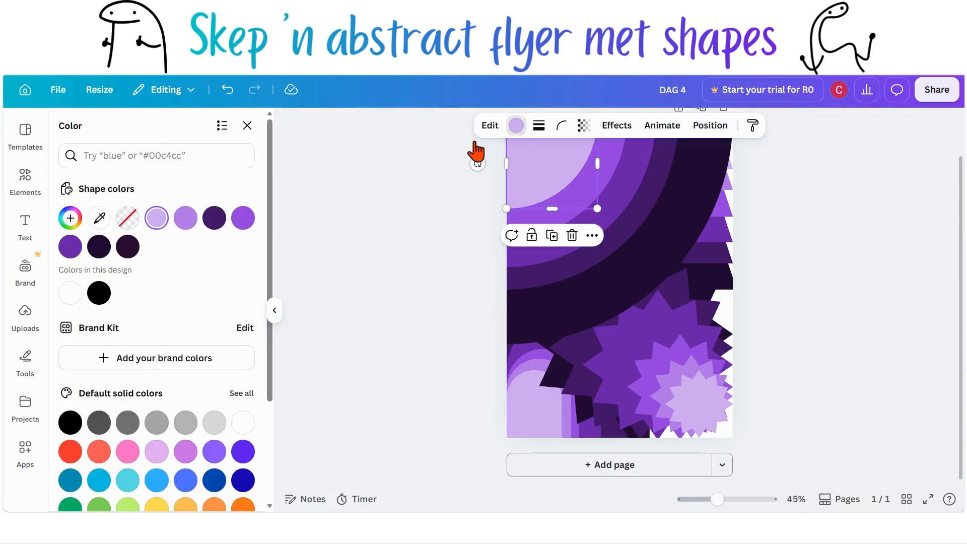
{"action": "left_click", "coordinate": [241, 394]}
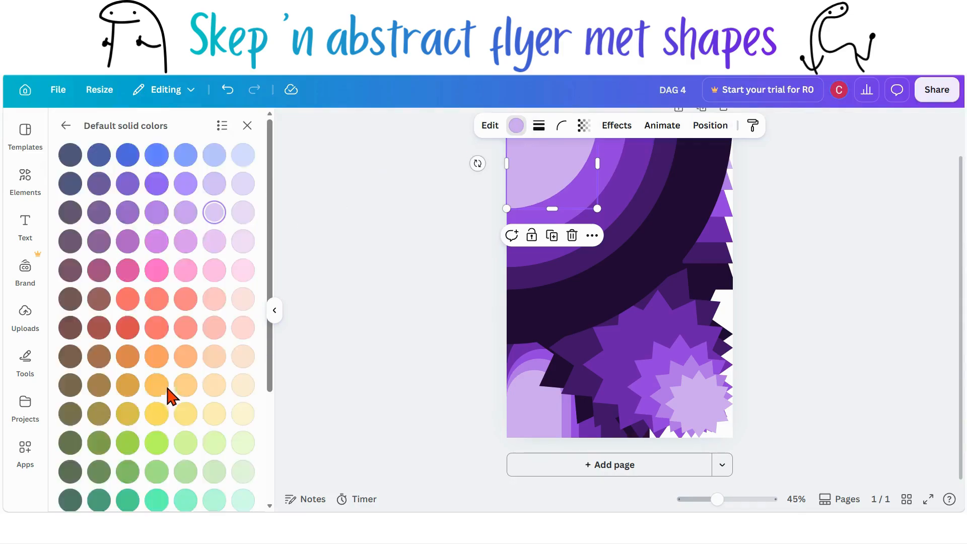
{"action": "left_click", "coordinate": [186, 212]}
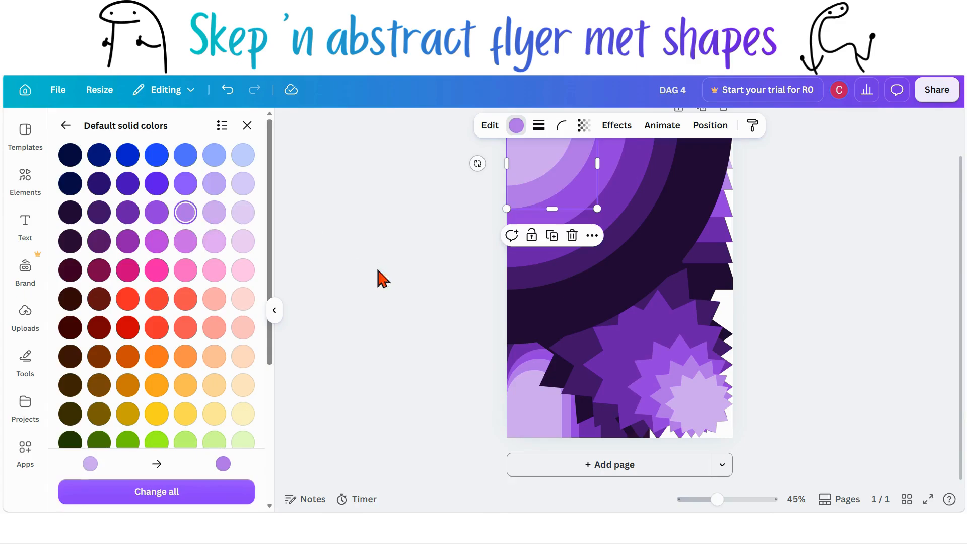
{"action": "left_click", "coordinate": [378, 309]}
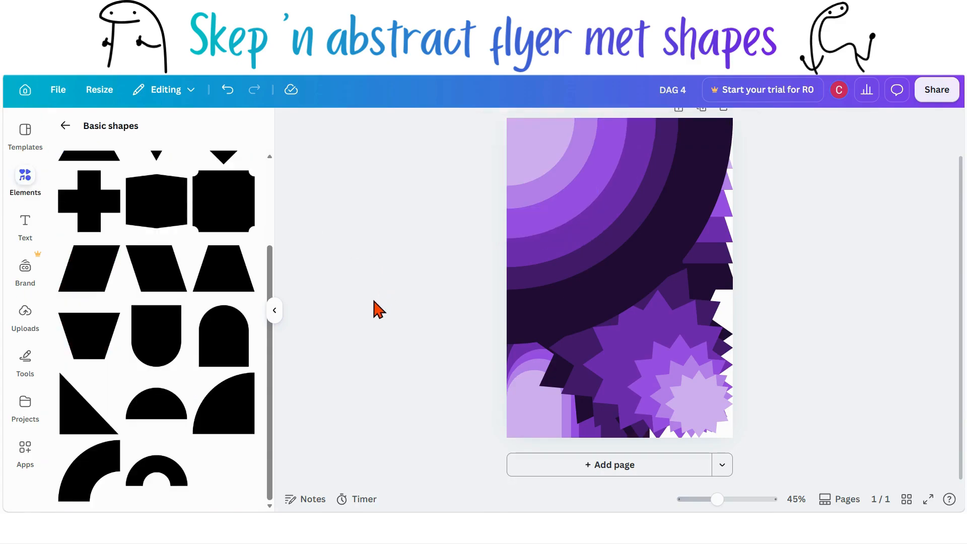
Step: Select the darkest quarter circle, star and trapezoid together and move them to the bottom of the layers above the background
{"action": "scroll", "coordinate": [377, 308], "scroll_direction": "up", "scroll_amount": 2}
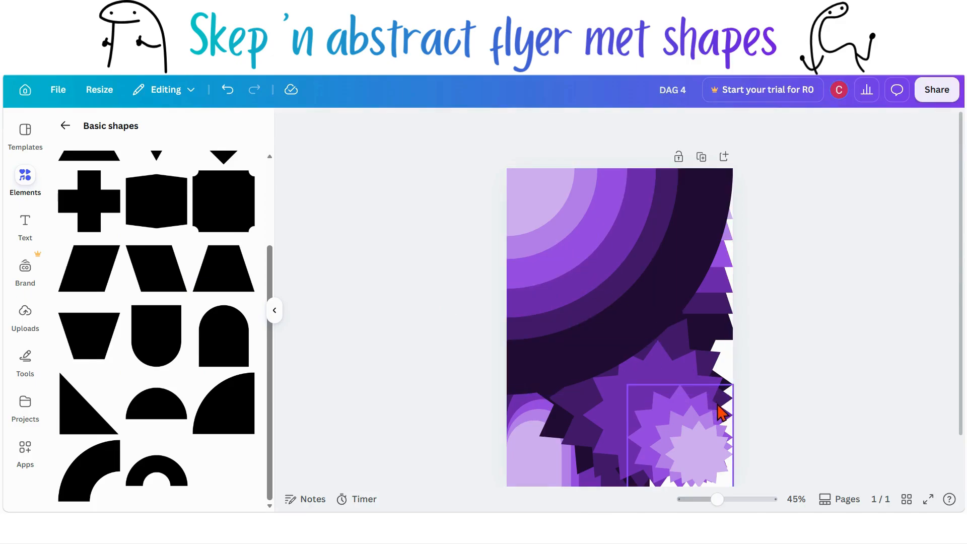
{"action": "left_click", "coordinate": [590, 255]}
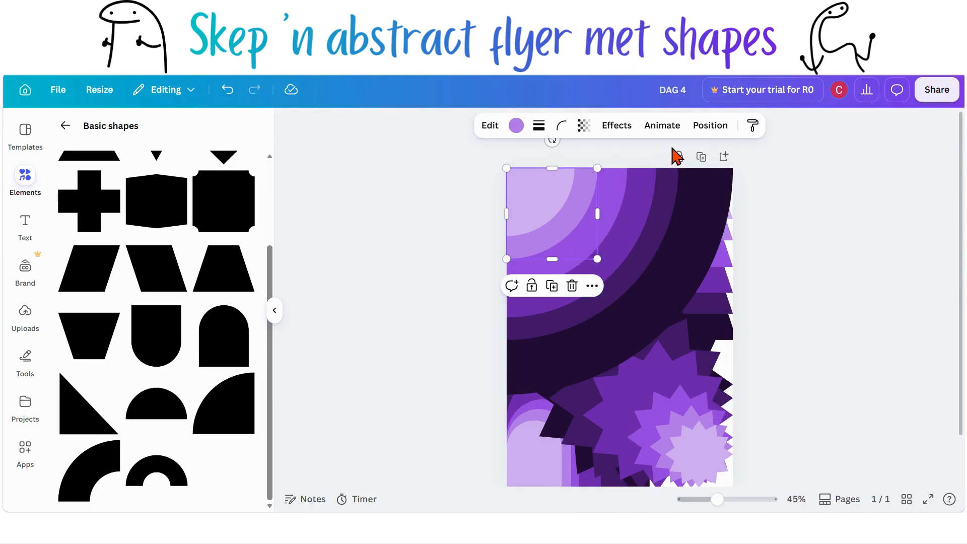
{"action": "left_click", "coordinate": [703, 130]}
{"action": "scroll", "coordinate": [227, 335], "scroll_direction": "down", "scroll_amount": 3}
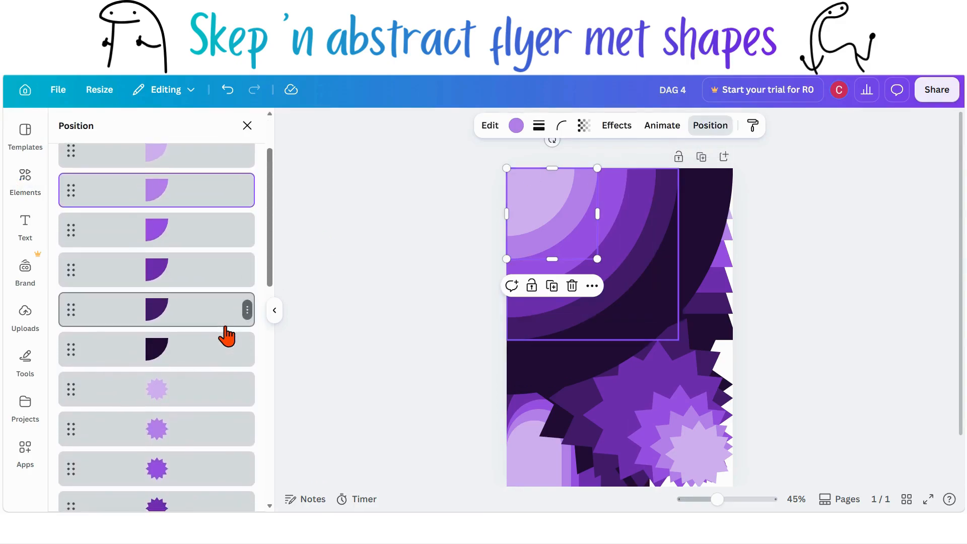
{"action": "scroll", "coordinate": [227, 335], "scroll_direction": "down", "scroll_amount": 1}
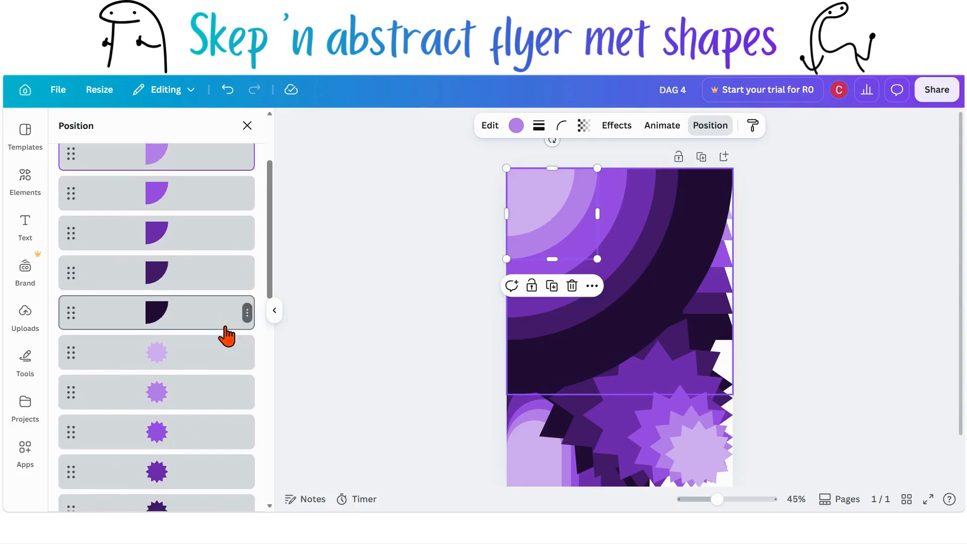
{"action": "left_click", "coordinate": [154, 322]}
{"action": "scroll", "coordinate": [154, 321], "scroll_direction": "down", "scroll_amount": 3}
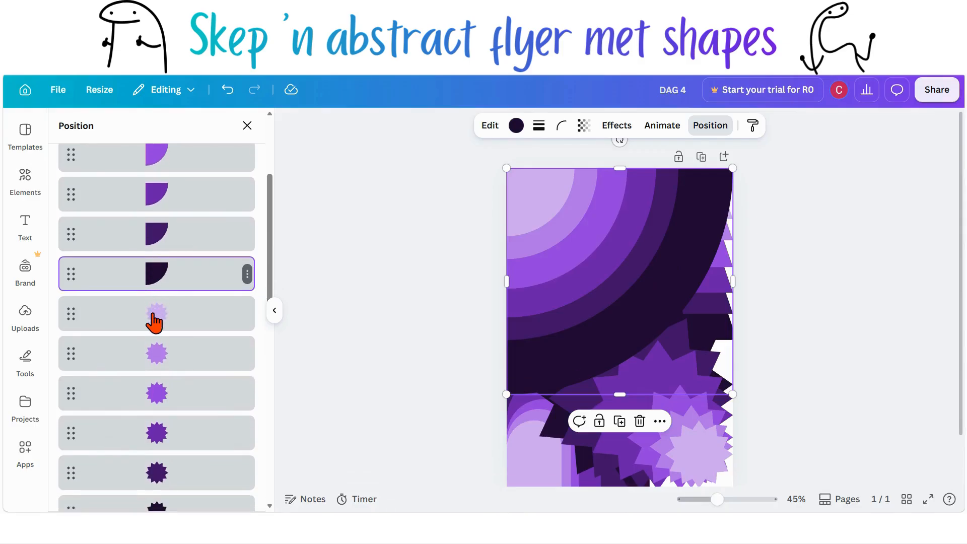
{"action": "scroll", "coordinate": [154, 321], "scroll_direction": "down", "scroll_amount": 2}
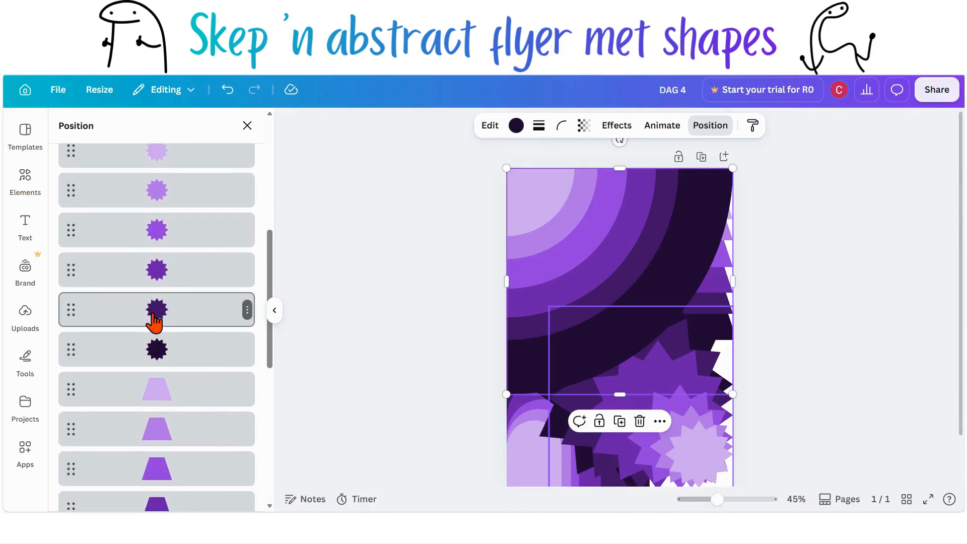
{"action": "left_click", "coordinate": [151, 360], "text": "shift"}
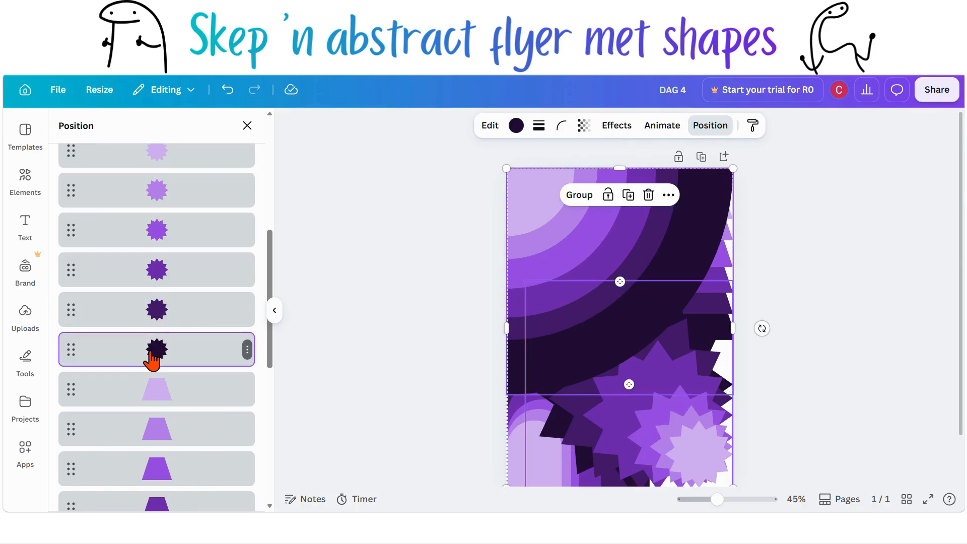
{"action": "scroll", "coordinate": [151, 361], "scroll_direction": "down", "scroll_amount": 3}
{"action": "scroll", "coordinate": [152, 360], "scroll_direction": "down", "scroll_amount": 1}
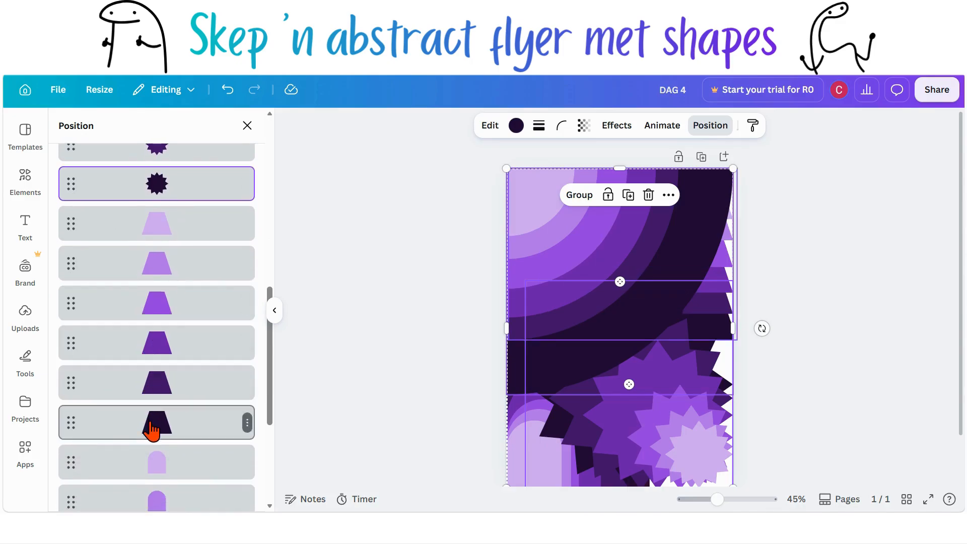
{"action": "left_click", "coordinate": [151, 423], "text": "shift"}
{"action": "scroll", "coordinate": [151, 431], "scroll_direction": "down", "scroll_amount": 3}
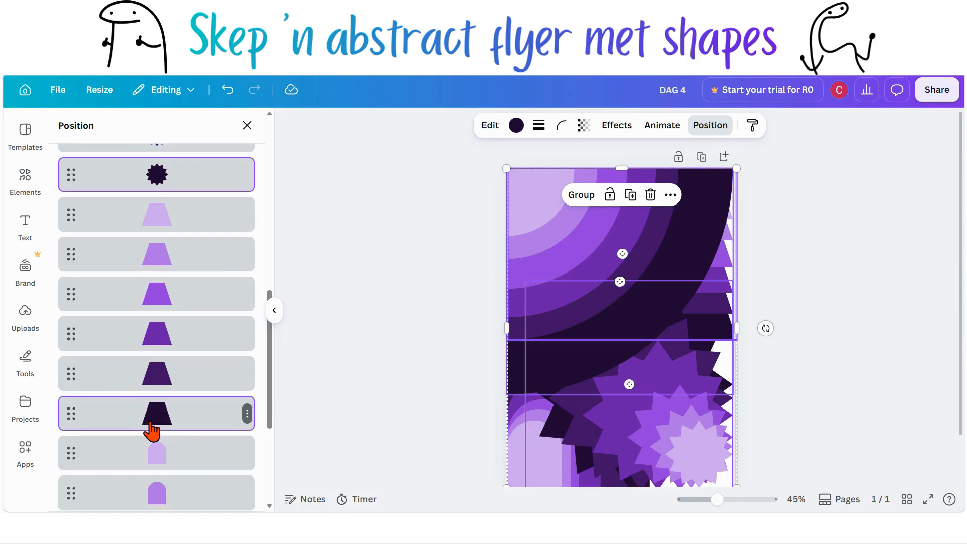
{"action": "scroll", "coordinate": [151, 431], "scroll_direction": "down", "scroll_amount": 2}
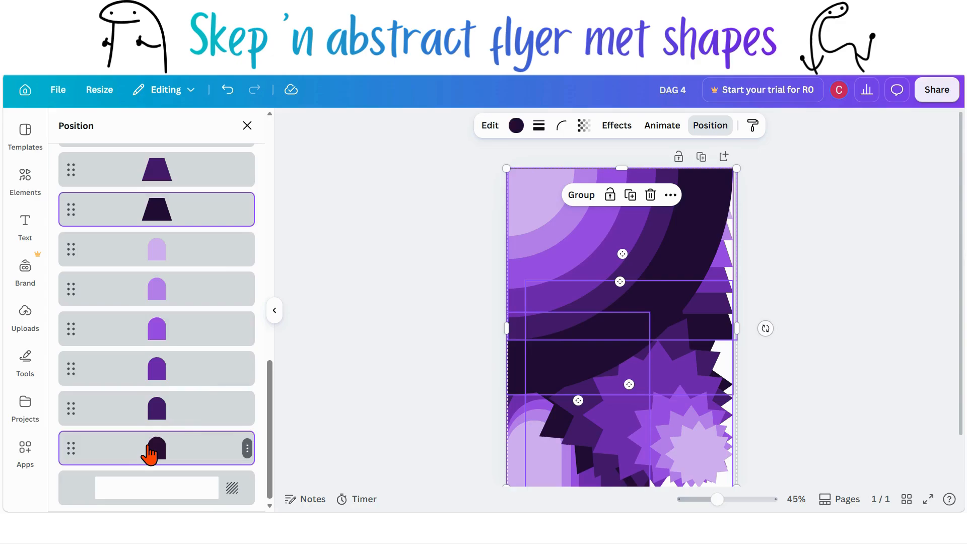
{"action": "left_click_drag", "start_coordinate": [163, 221], "coordinate": [166, 447]}
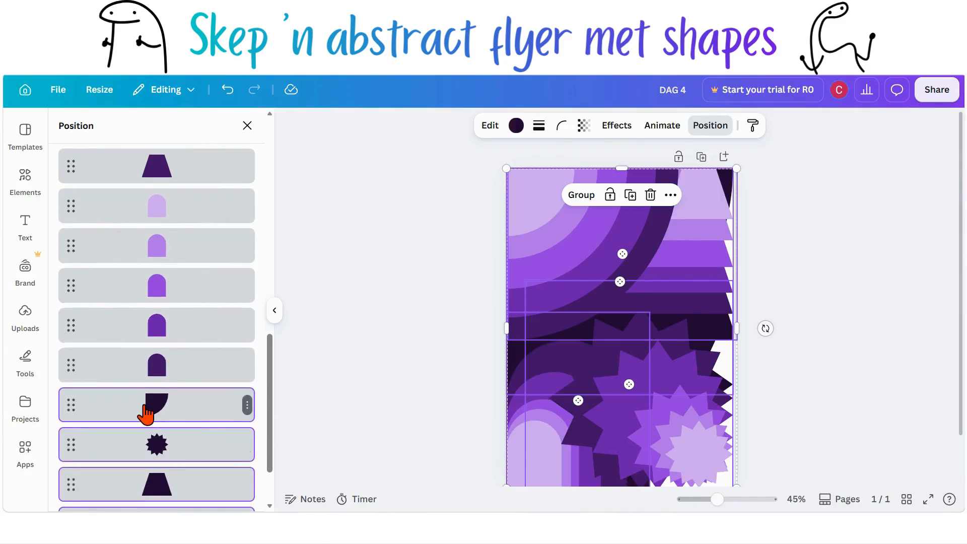
Step: Select the second-darkest quarter circle, star and trapezoid together and move them down just above the darkest shapes
{"action": "scroll", "coordinate": [146, 414], "scroll_direction": "down", "scroll_amount": 2}
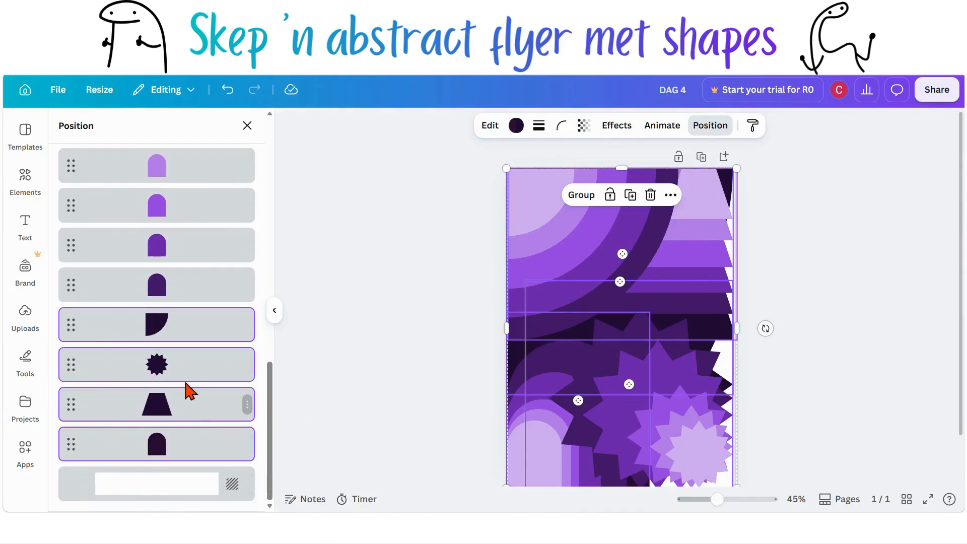
{"action": "left_click", "coordinate": [364, 408]}
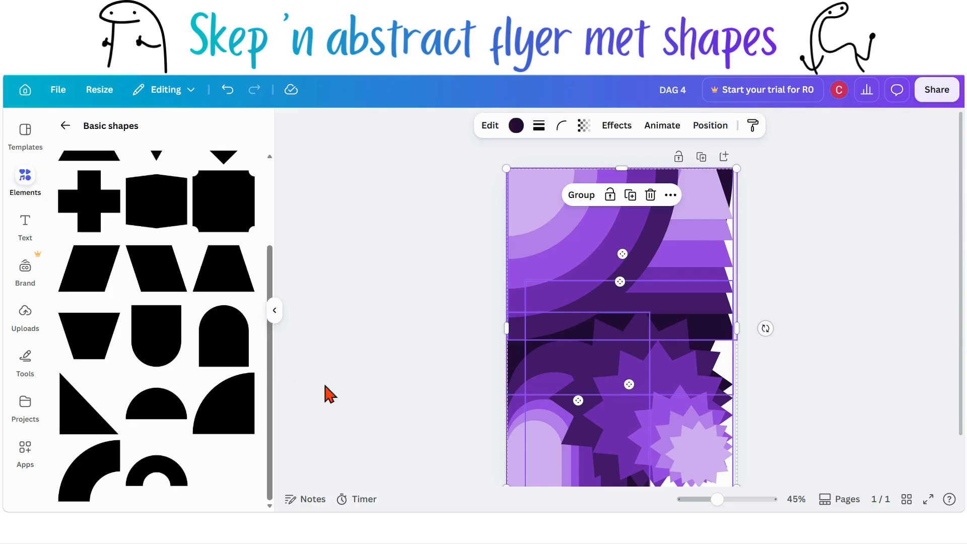
{"action": "left_click", "coordinate": [726, 128]}
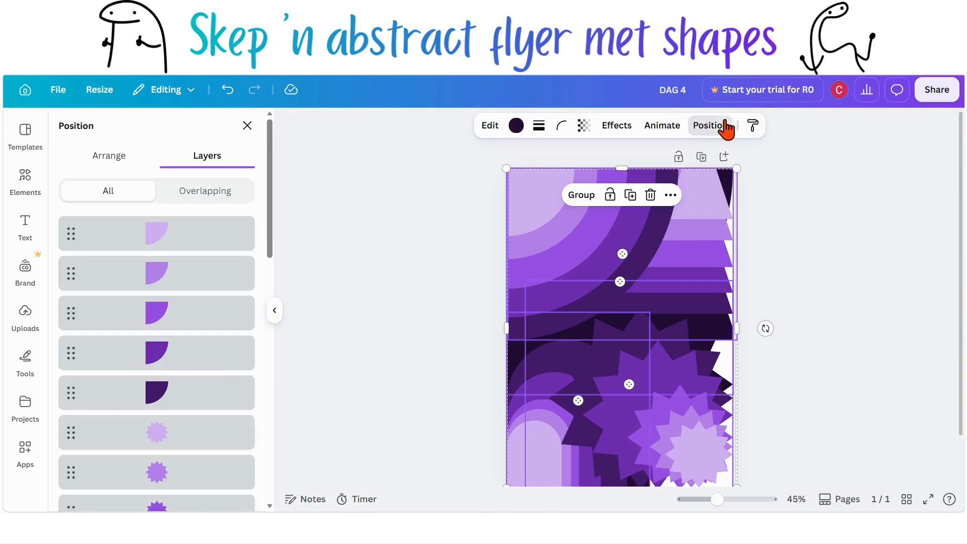
{"action": "scroll", "coordinate": [121, 310], "scroll_direction": "down", "scroll_amount": 5}
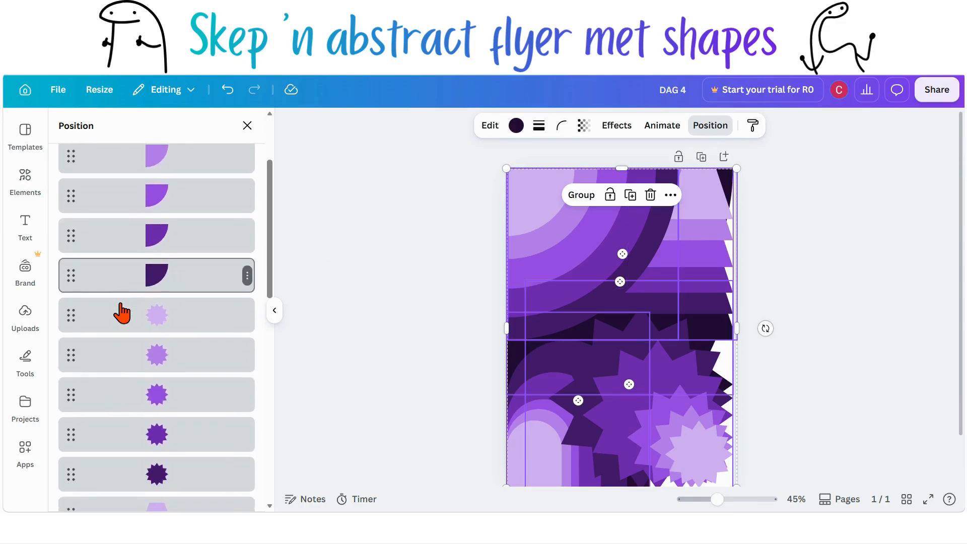
{"action": "scroll", "coordinate": [123, 310], "scroll_direction": "down", "scroll_amount": 1}
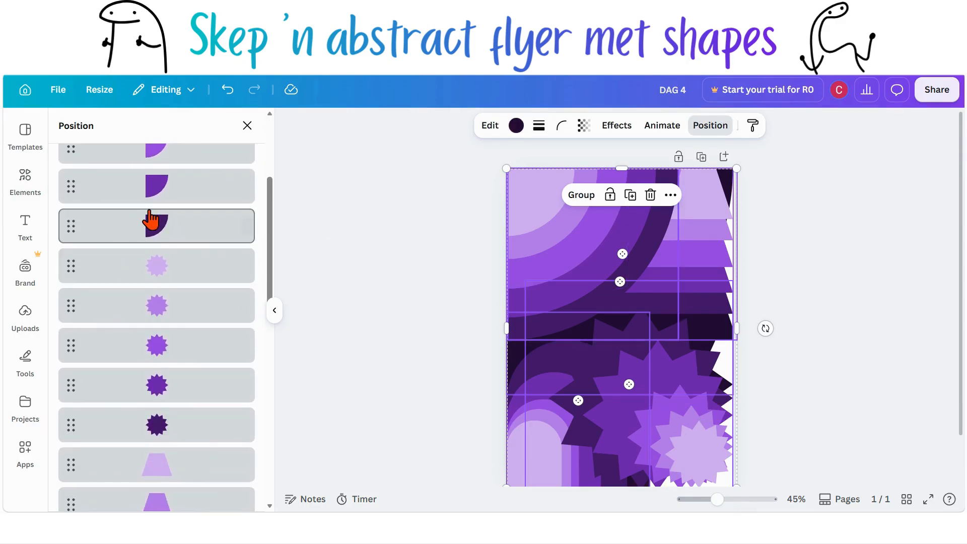
{"action": "left_click", "coordinate": [149, 221]}
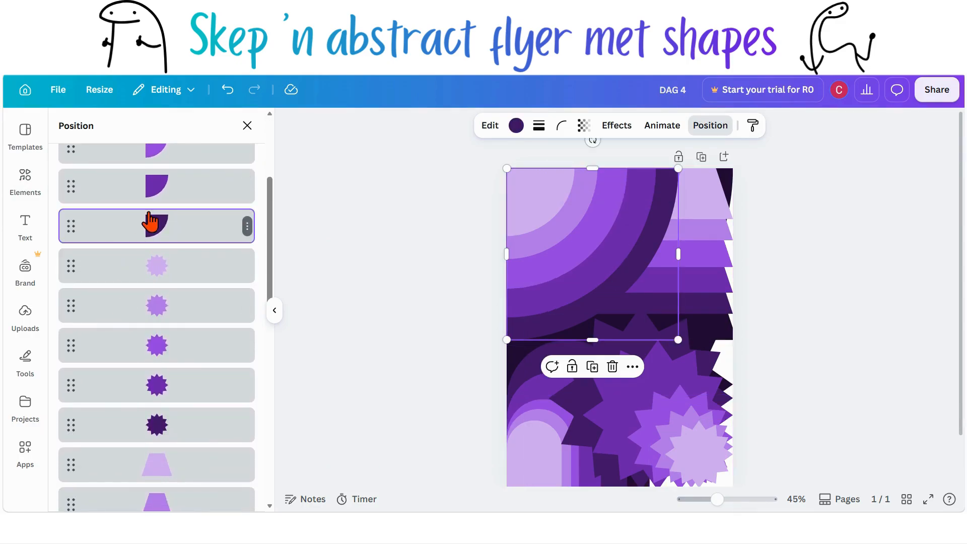
{"action": "left_click", "coordinate": [154, 425], "text": "shift"}
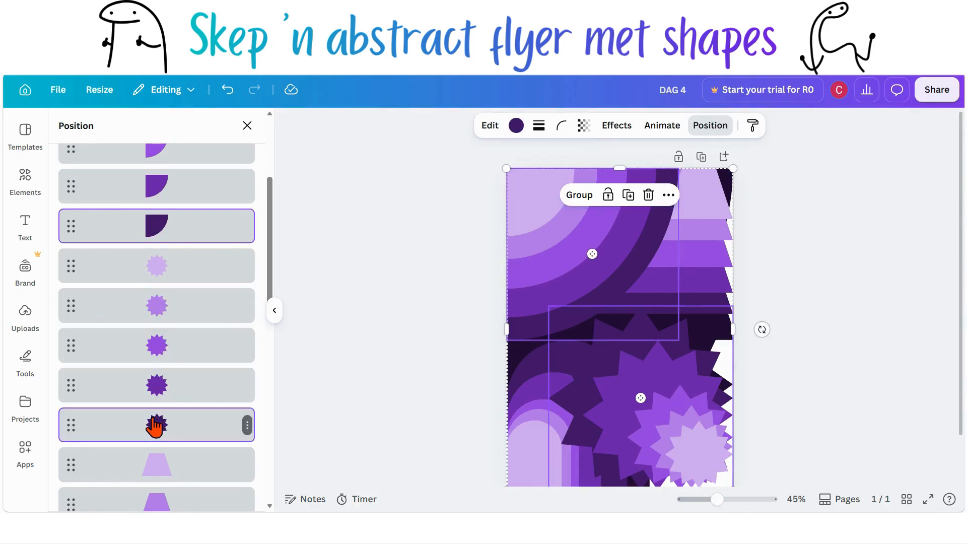
{"action": "scroll", "coordinate": [155, 426], "scroll_direction": "down", "scroll_amount": 4}
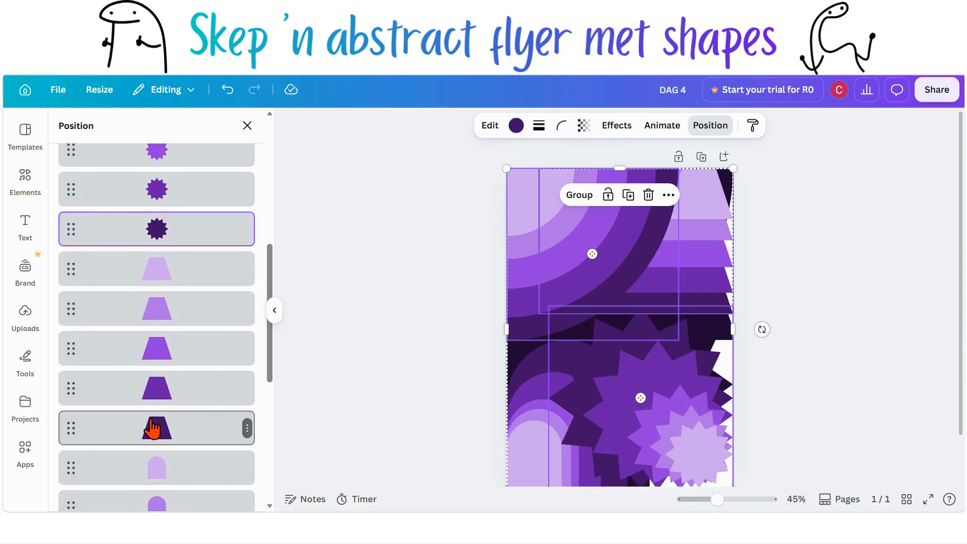
{"action": "left_click", "coordinate": [141, 433], "text": "shift"}
{"action": "scroll", "coordinate": [141, 440], "scroll_direction": "down", "scroll_amount": 4}
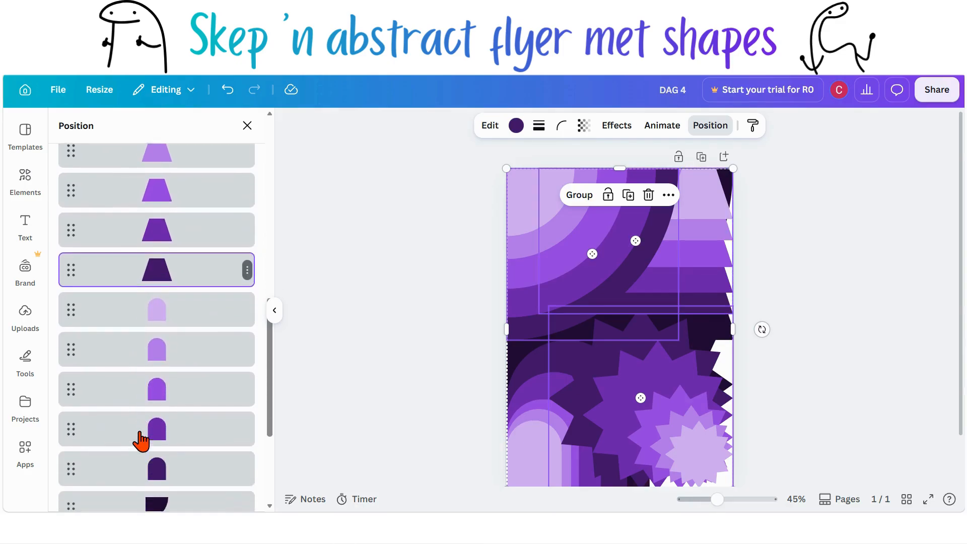
{"action": "scroll", "coordinate": [141, 440], "scroll_direction": "down", "scroll_amount": 3}
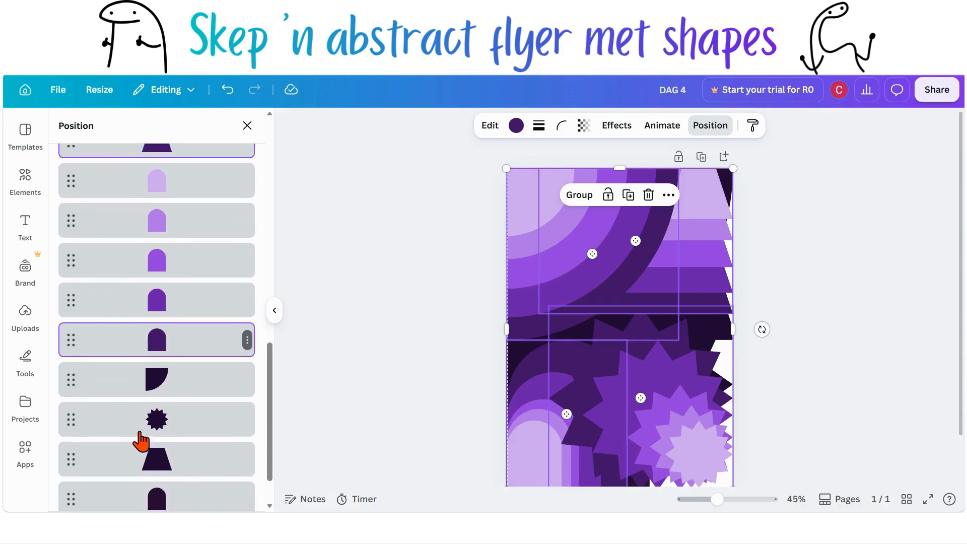
{"action": "scroll", "coordinate": [141, 441], "scroll_direction": "up", "scroll_amount": 2}
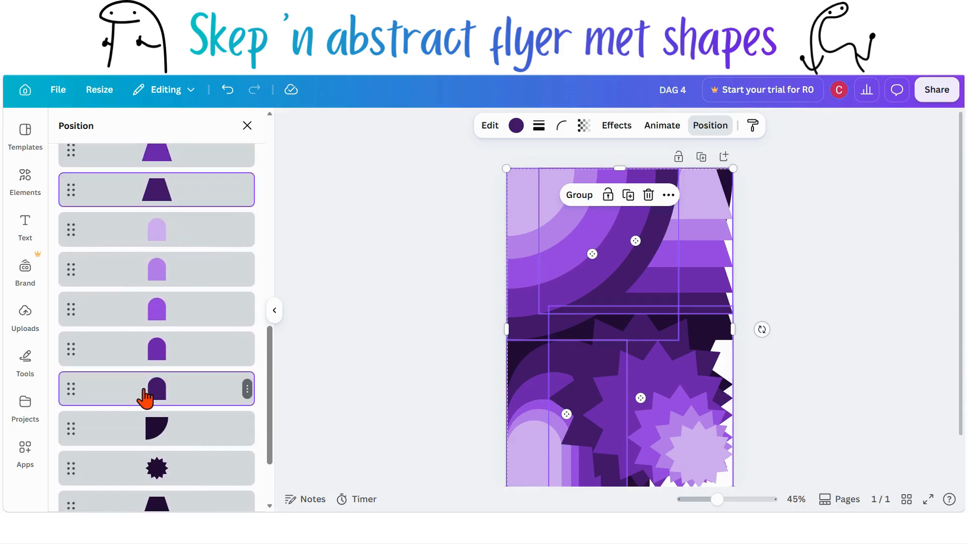
{"action": "mouse_move", "coordinate": [143, 411]}
{"action": "left_mouse_down"}
{"action": "mouse_move", "coordinate": [142, 394]}
{"action": "mouse_move", "coordinate": [146, 407]}
{"action": "left_mouse_up"}
{"action": "scroll", "coordinate": [146, 407], "scroll_direction": "up", "scroll_amount": 10}
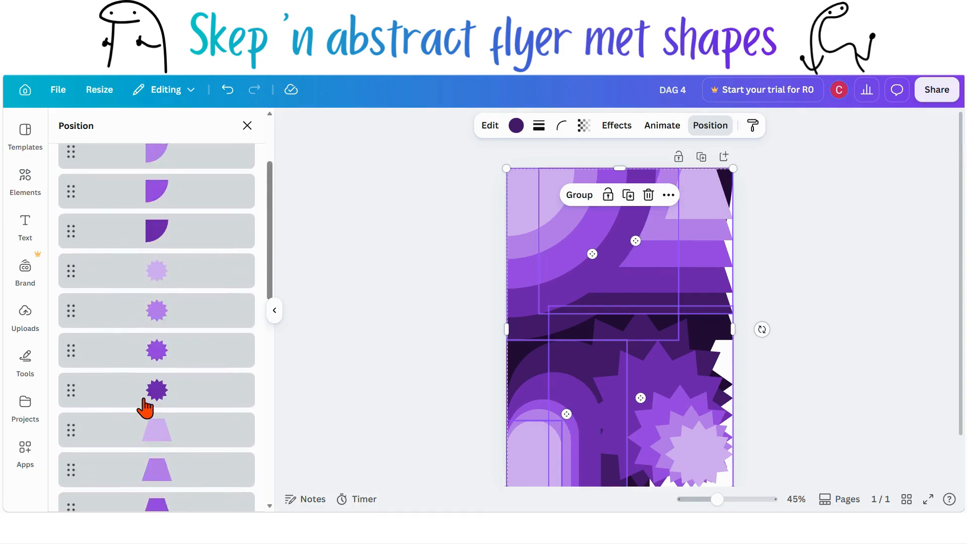
Step: Select the next-darkest quarter circle, star, trapezoid and arch together and move them down just above the darker shapes in the layers
{"action": "scroll", "coordinate": [145, 407], "scroll_direction": "down", "scroll_amount": 3}
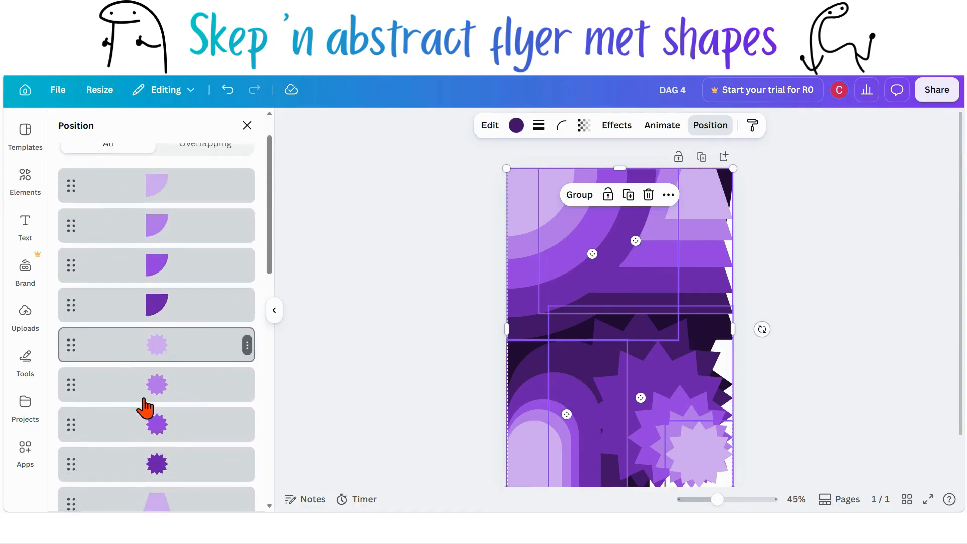
{"action": "left_click", "coordinate": [177, 291]}
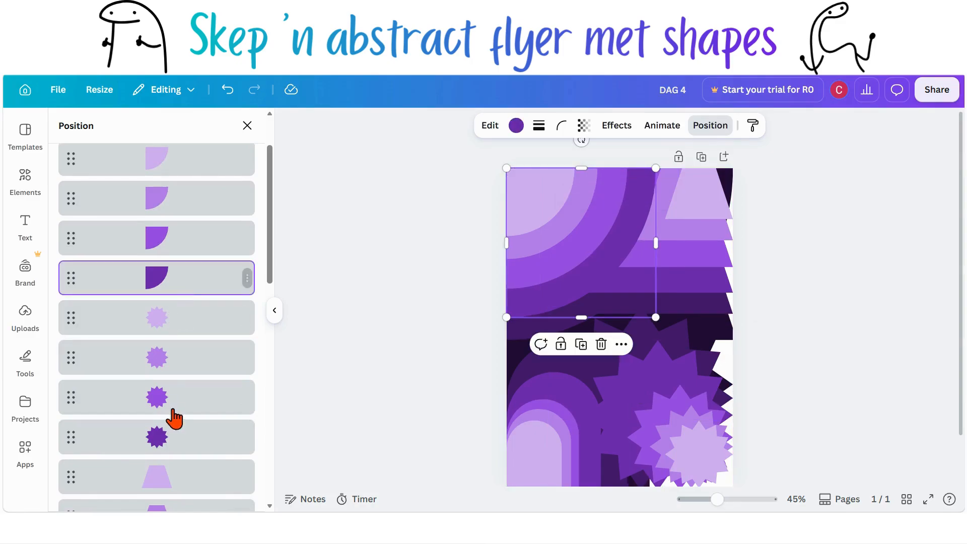
{"action": "left_click", "coordinate": [171, 438], "text": "shift"}
{"action": "scroll", "coordinate": [172, 442], "scroll_direction": "down", "scroll_amount": 8}
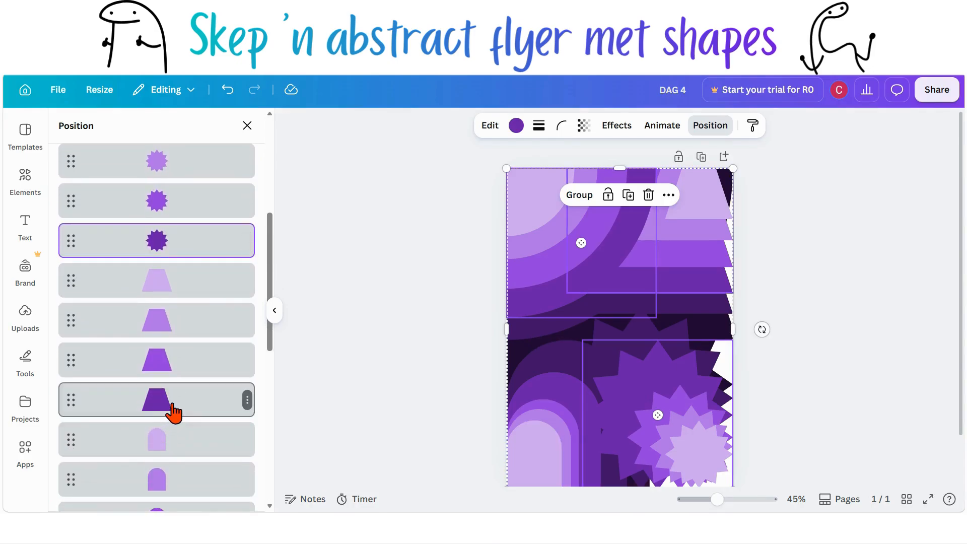
{"action": "scroll", "coordinate": [172, 416], "scroll_direction": "down", "scroll_amount": 6}
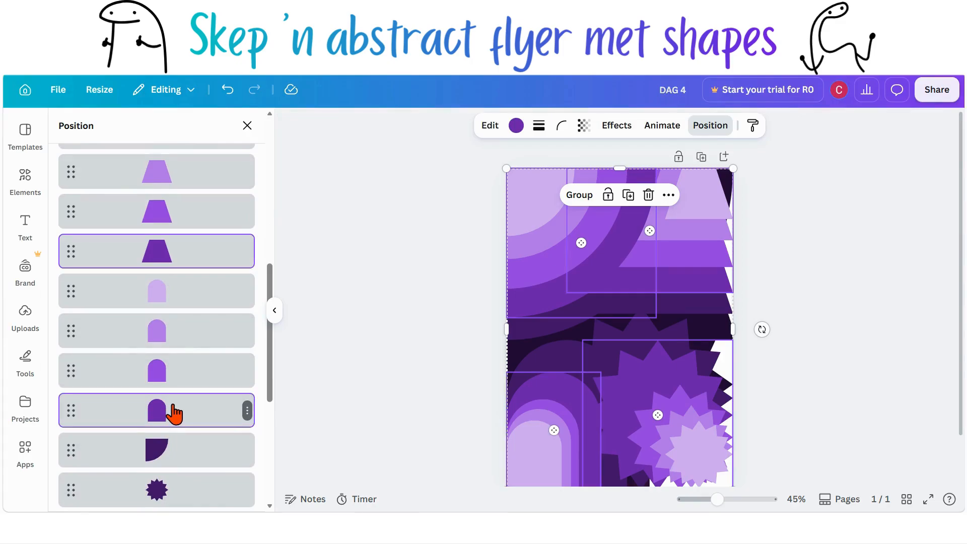
{"action": "left_click_drag", "start_coordinate": [173, 410], "coordinate": [172, 416]}
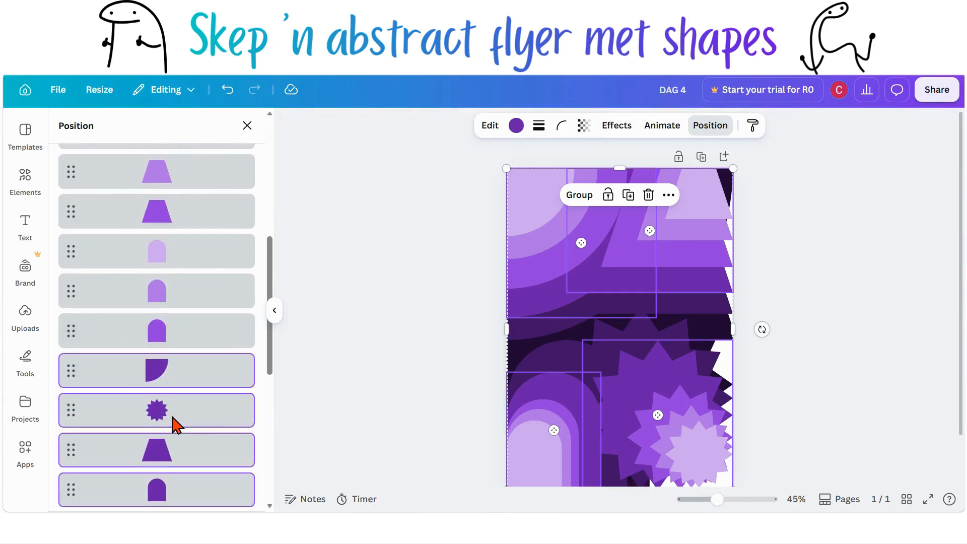
Step: Select the bright violet quarter circle, star, trapezoid and arch together and move them down above the deeper purple shapes
{"action": "scroll", "coordinate": [173, 426], "scroll_direction": "up", "scroll_amount": 15}
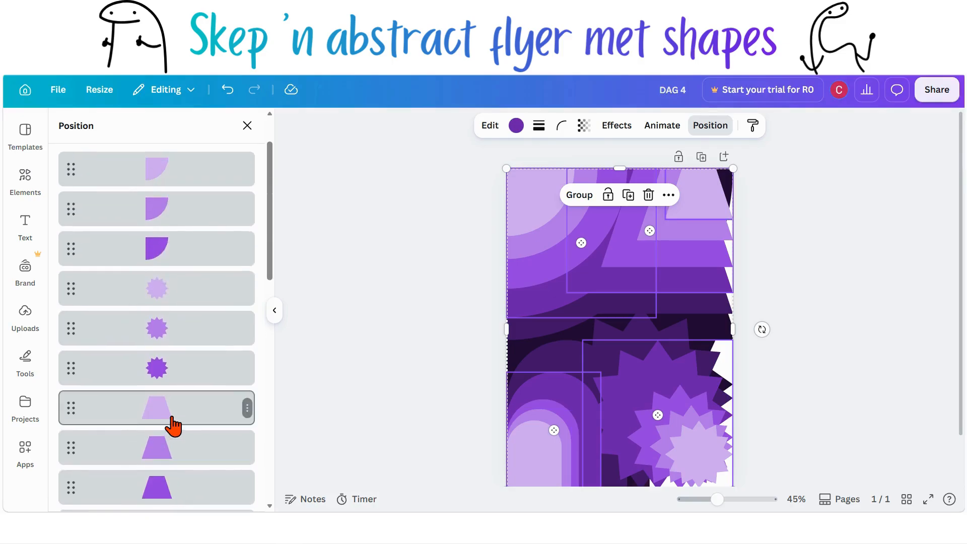
{"action": "left_click", "coordinate": [174, 317]}
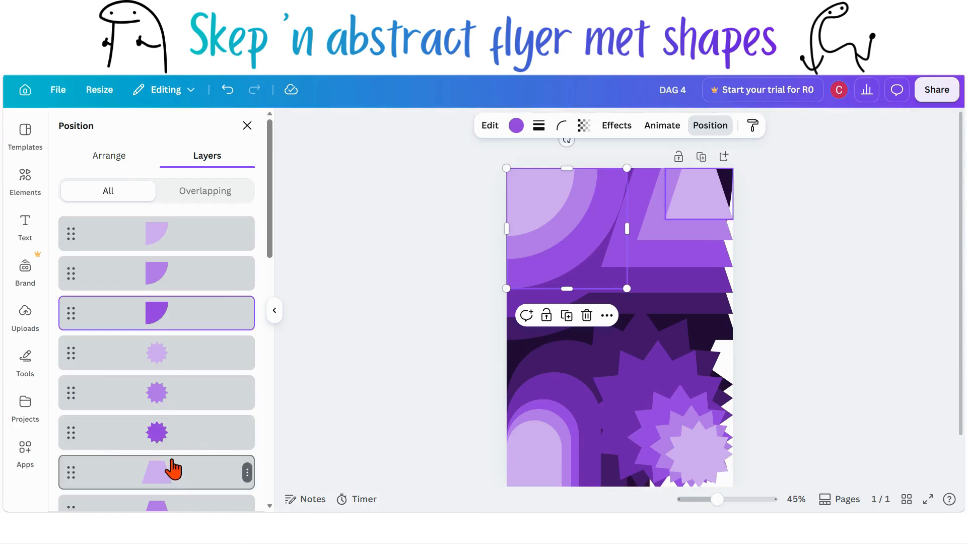
{"action": "left_click", "coordinate": [173, 443], "text": "shift"}
{"action": "scroll", "coordinate": [176, 444], "scroll_direction": "down", "scroll_amount": 2}
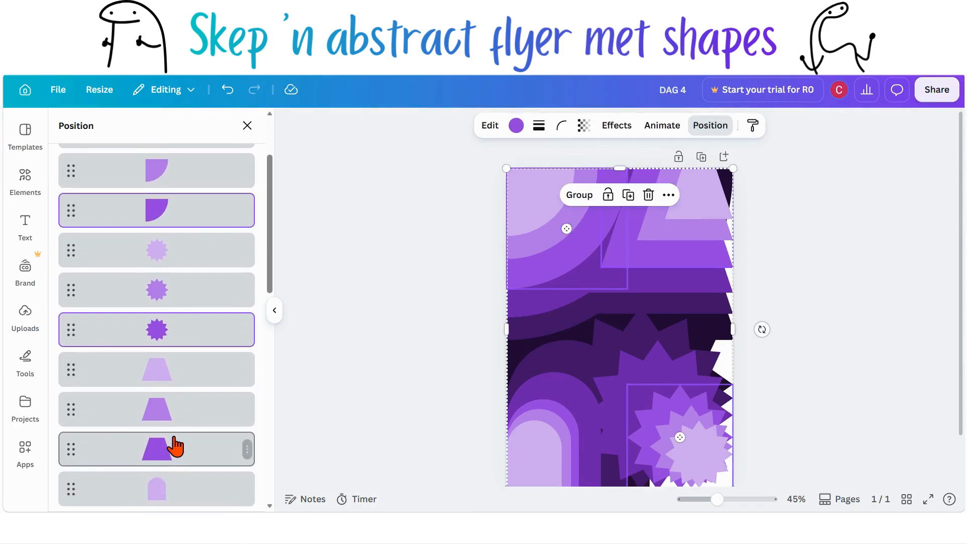
{"action": "scroll", "coordinate": [175, 446], "scroll_direction": "down", "scroll_amount": 3}
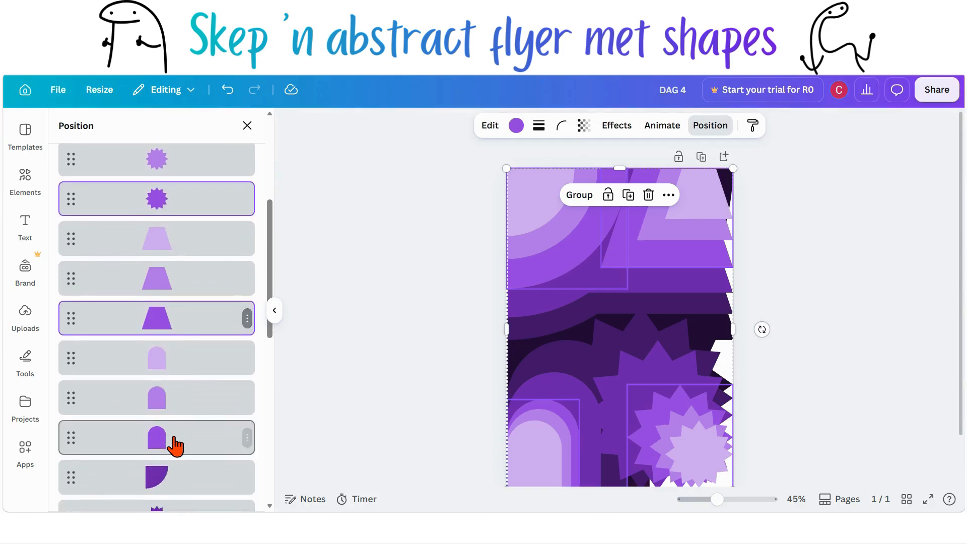
{"action": "left_click", "coordinate": [175, 445], "text": "shift"}
{"action": "scroll", "coordinate": [174, 445], "scroll_direction": "down", "scroll_amount": 2}
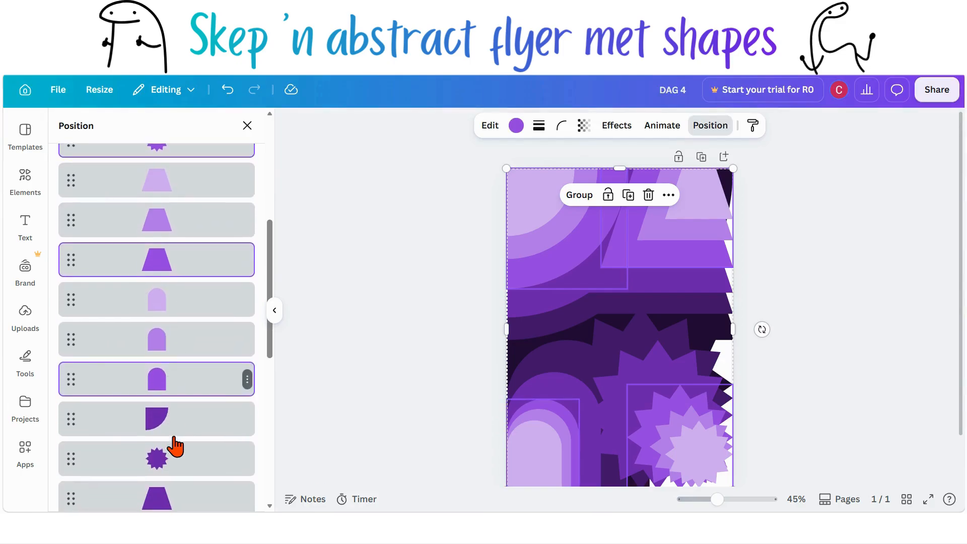
{"action": "left_click_drag", "start_coordinate": [189, 267], "coordinate": [181, 402]}
Step: Select the light purple quarter circle, star, trapezoid and arch and reorder them just below the lightest set of shapes
{"action": "scroll", "coordinate": [182, 402], "scroll_direction": "up", "scroll_amount": 4}
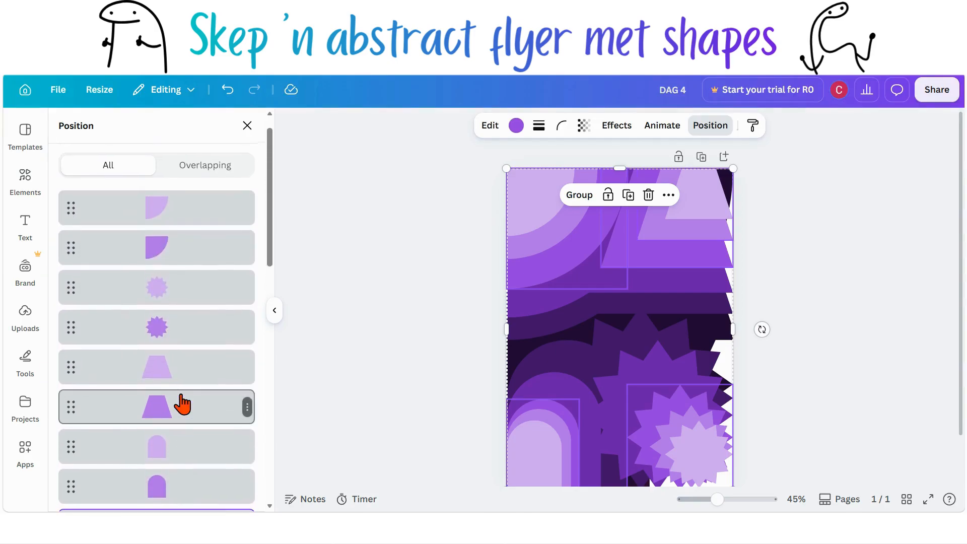
{"action": "left_click", "coordinate": [185, 247]}
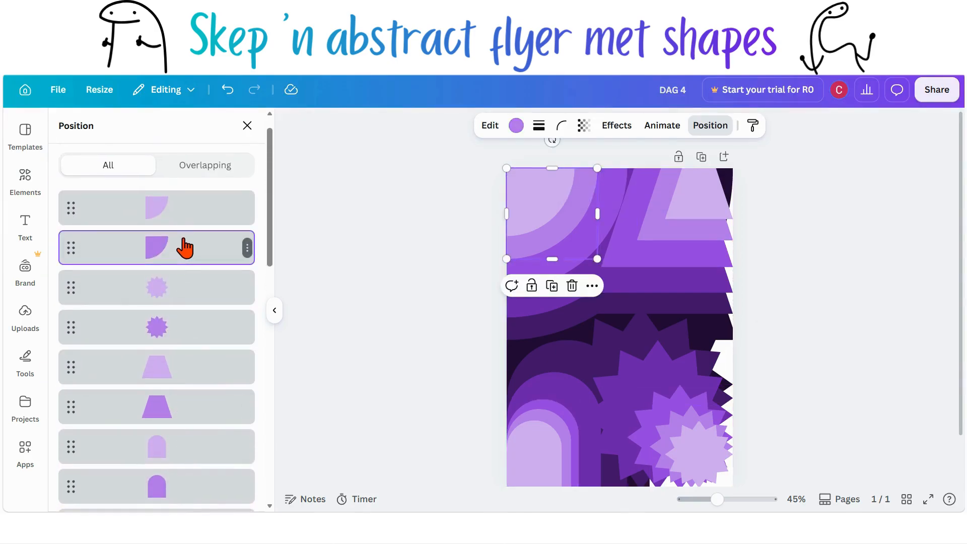
{"action": "left_click", "coordinate": [195, 337], "text": "shift"}
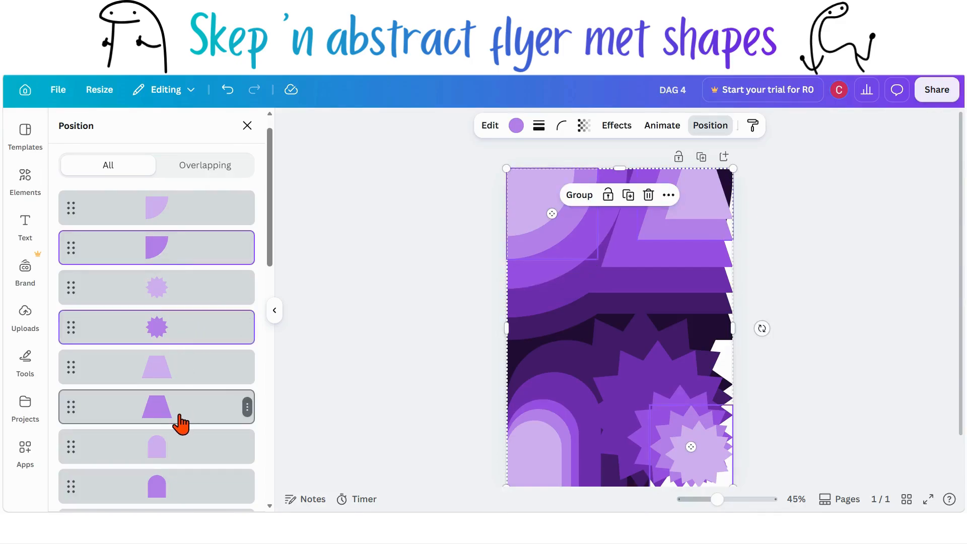
{"action": "scroll", "coordinate": [179, 421], "scroll_direction": "down", "scroll_amount": 1}
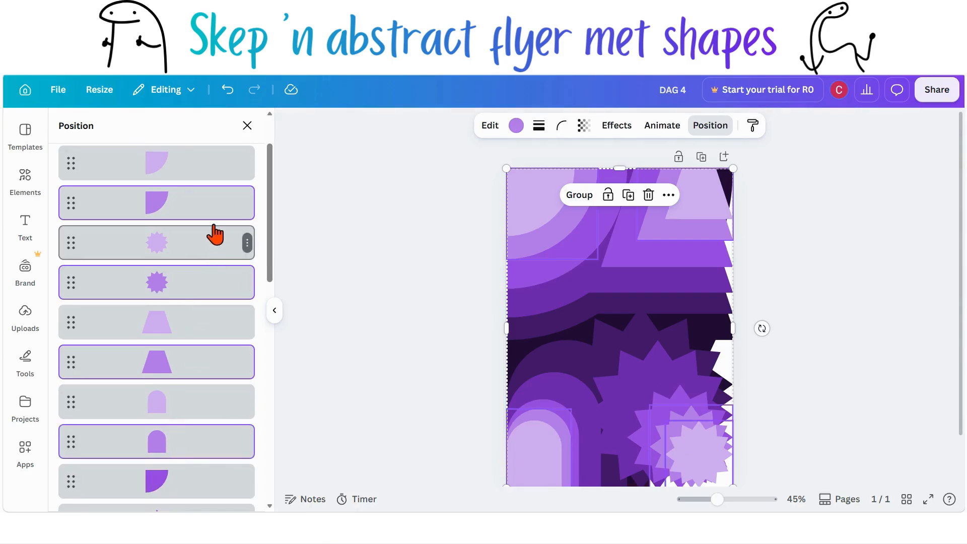
{"action": "left_click_drag", "start_coordinate": [215, 209], "coordinate": [207, 406]}
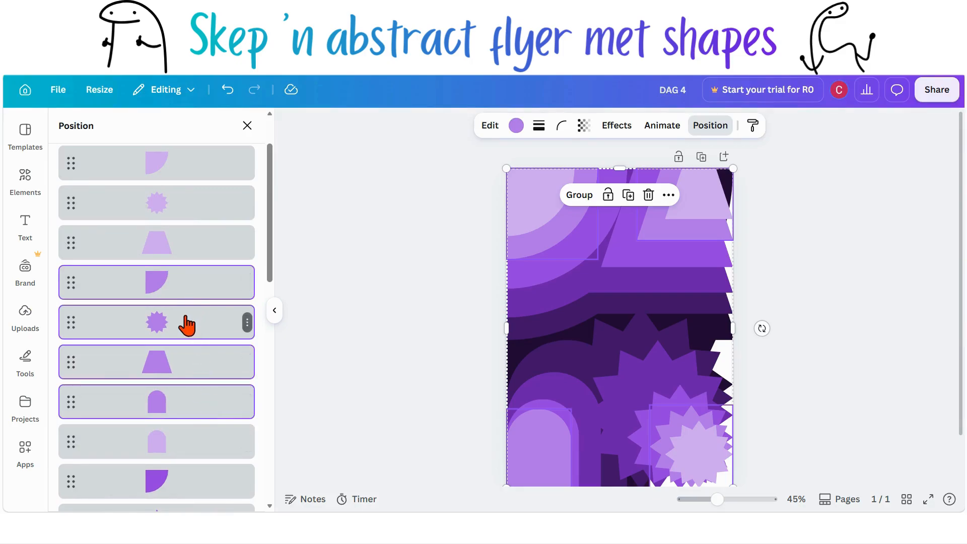
{"action": "left_click_drag", "start_coordinate": [186, 325], "coordinate": [190, 455]}
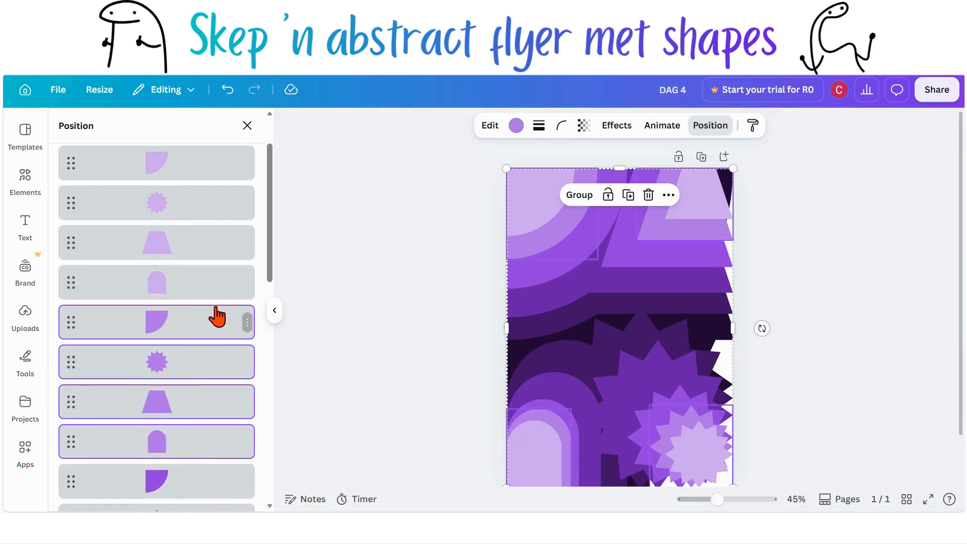
Step: Search the element graphics for "purple"
{"action": "left_click", "coordinate": [358, 352]}
{"action": "left_click", "coordinate": [449, 351]}
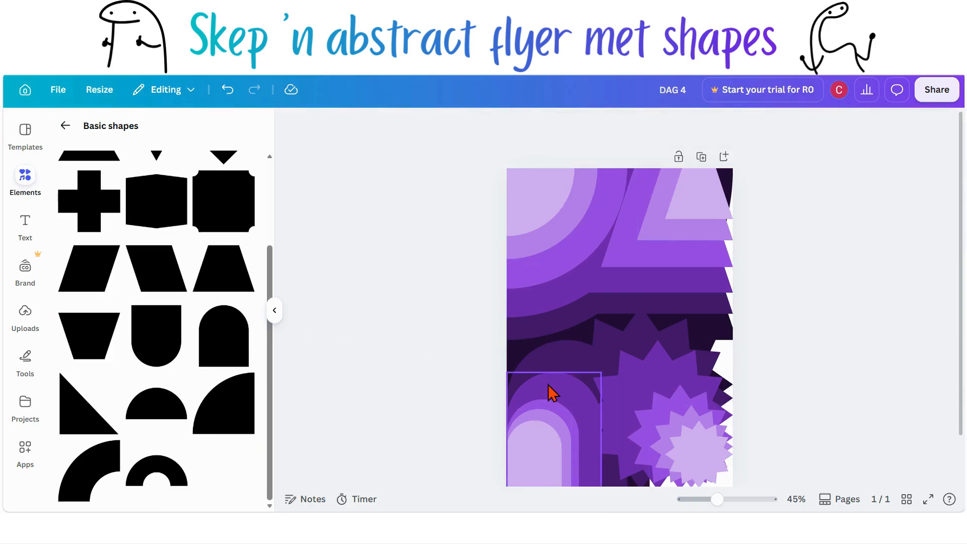
{"action": "scroll", "coordinate": [549, 392], "scroll_direction": "down", "scroll_amount": 1}
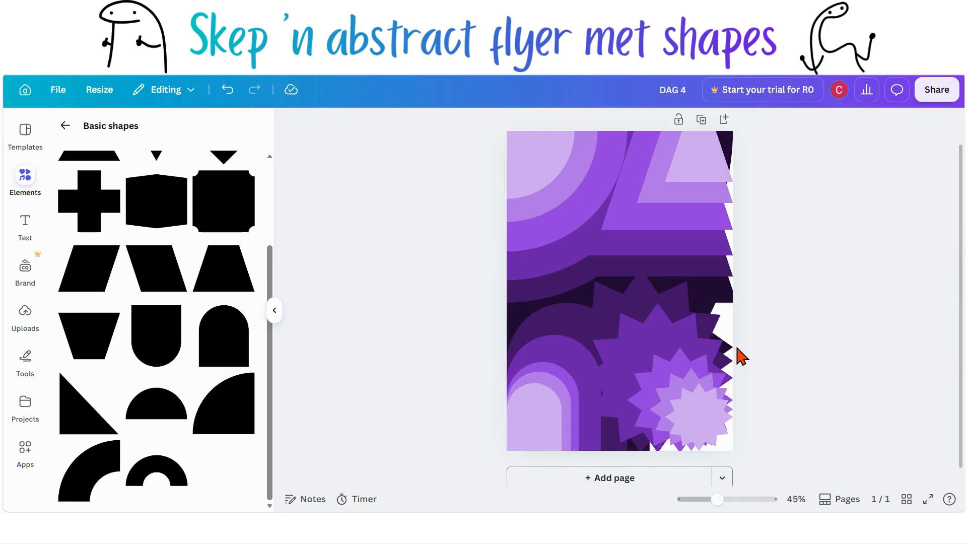
{"action": "scroll", "coordinate": [740, 355], "scroll_direction": "up", "scroll_amount": 1}
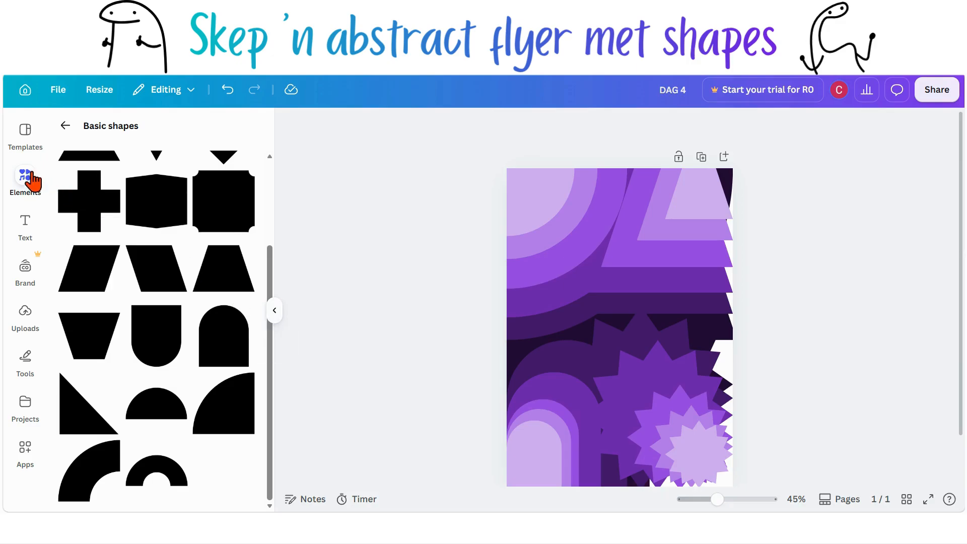
{"action": "left_click", "coordinate": [65, 126]}
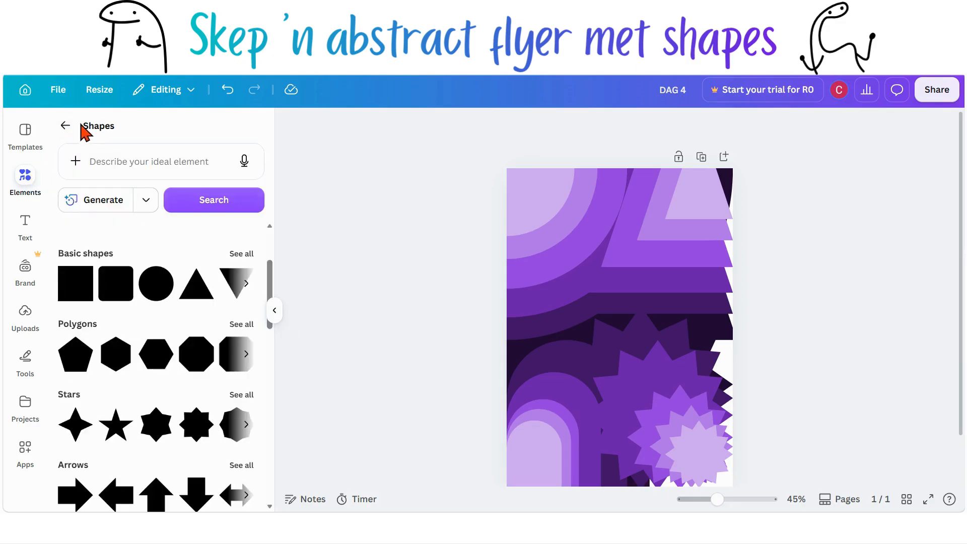
{"action": "left_click", "coordinate": [81, 126]}
{"action": "left_click", "coordinate": [122, 137]}
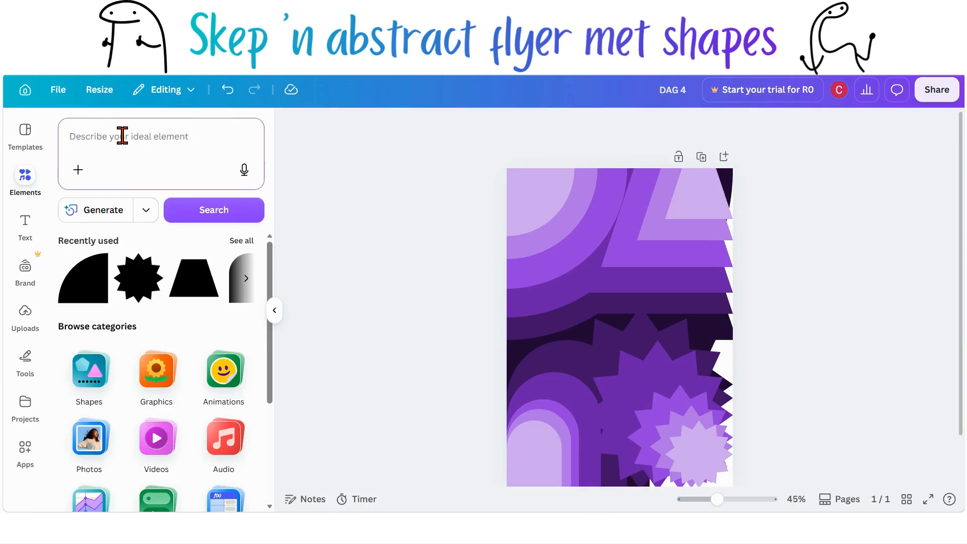
{"action": "type", "text": "purple"}
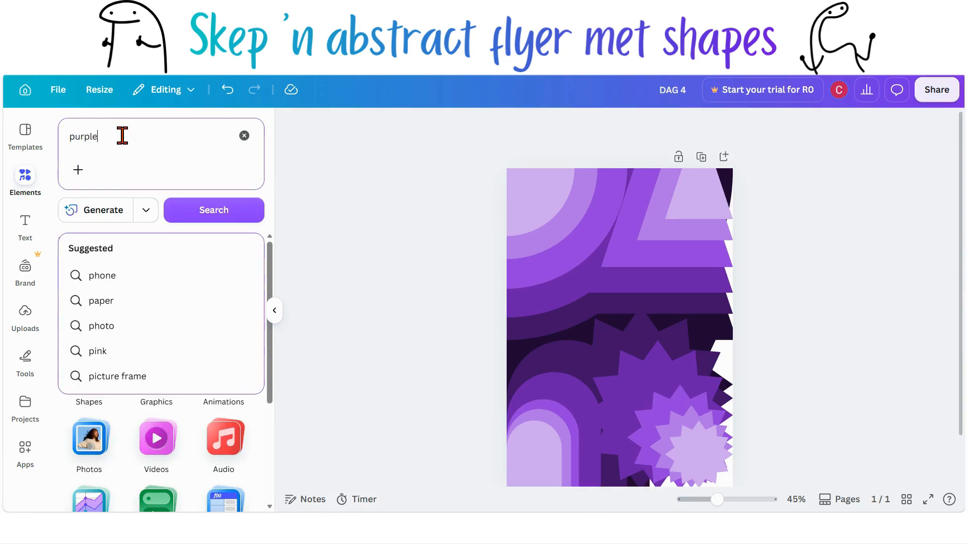
{"action": "key", "text": "Return"}
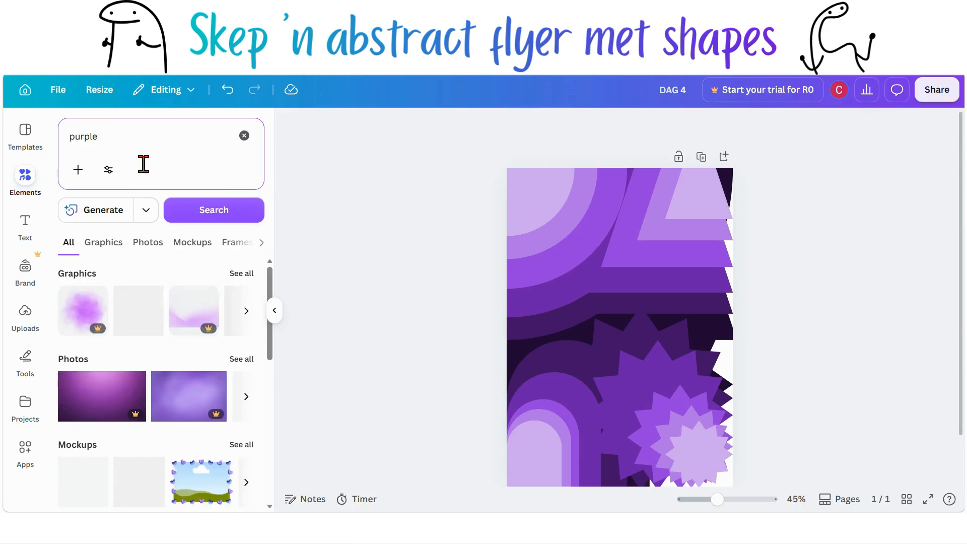
{"action": "left_click", "coordinate": [241, 277]}
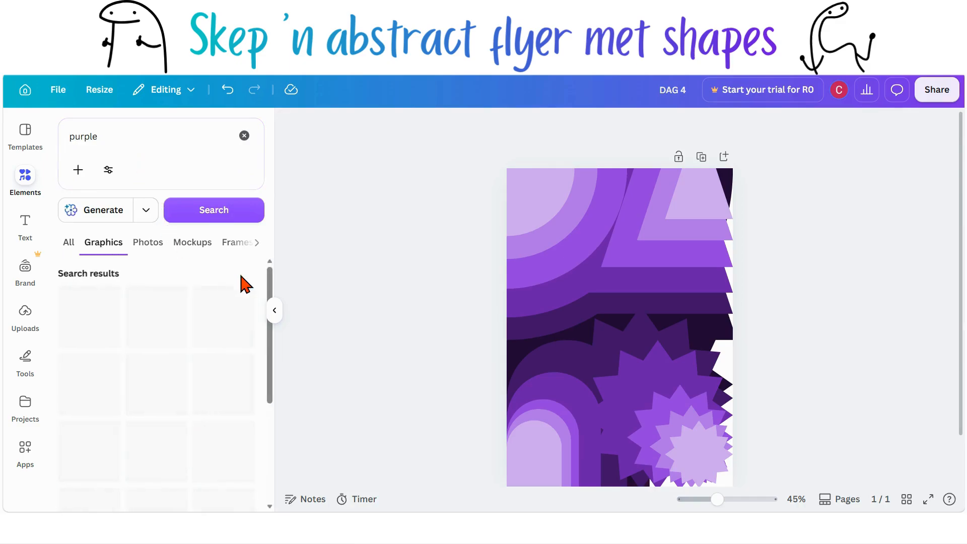
Step: Scroll through the purple graphics results
{"action": "scroll", "coordinate": [177, 342], "scroll_direction": "down", "scroll_amount": 3}
{"action": "scroll", "coordinate": [177, 342], "scroll_direction": "down", "scroll_amount": 3}
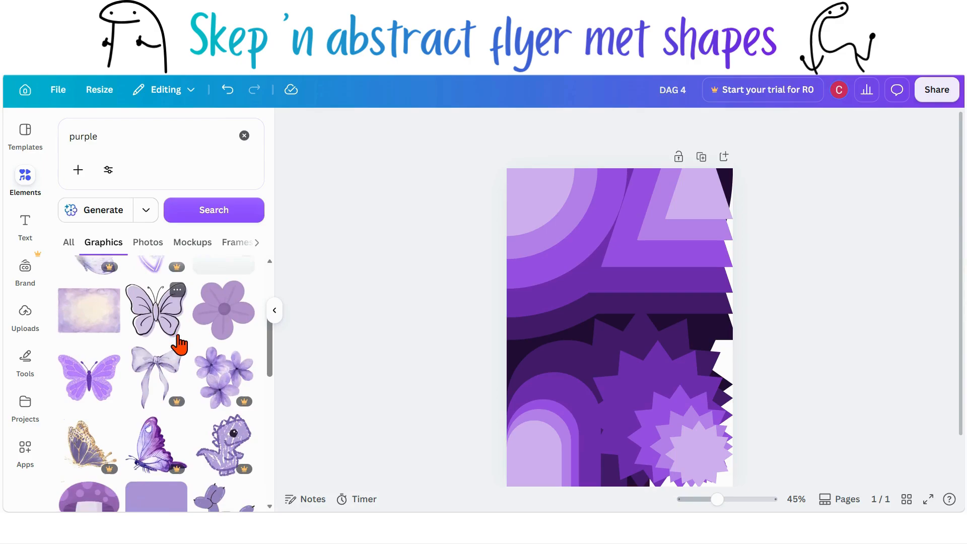
{"action": "scroll", "coordinate": [177, 342], "scroll_direction": "down", "scroll_amount": 5}
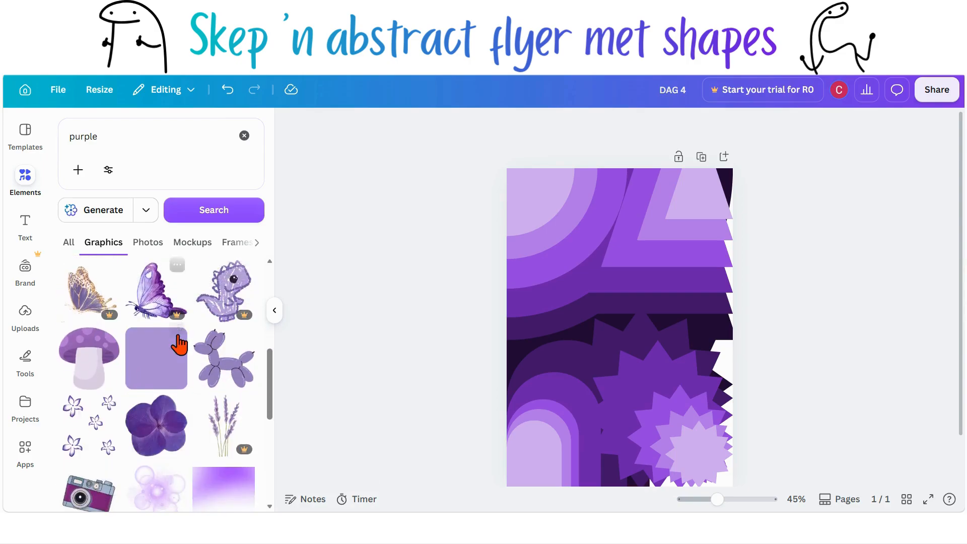
{"action": "scroll", "coordinate": [179, 345], "scroll_direction": "down", "scroll_amount": 3}
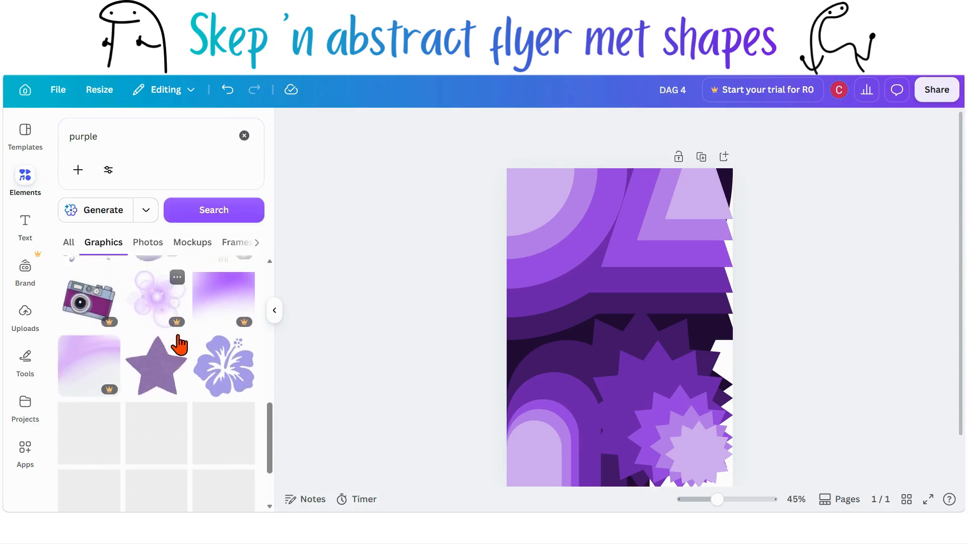
{"action": "scroll", "coordinate": [179, 345], "scroll_direction": "down", "scroll_amount": 3}
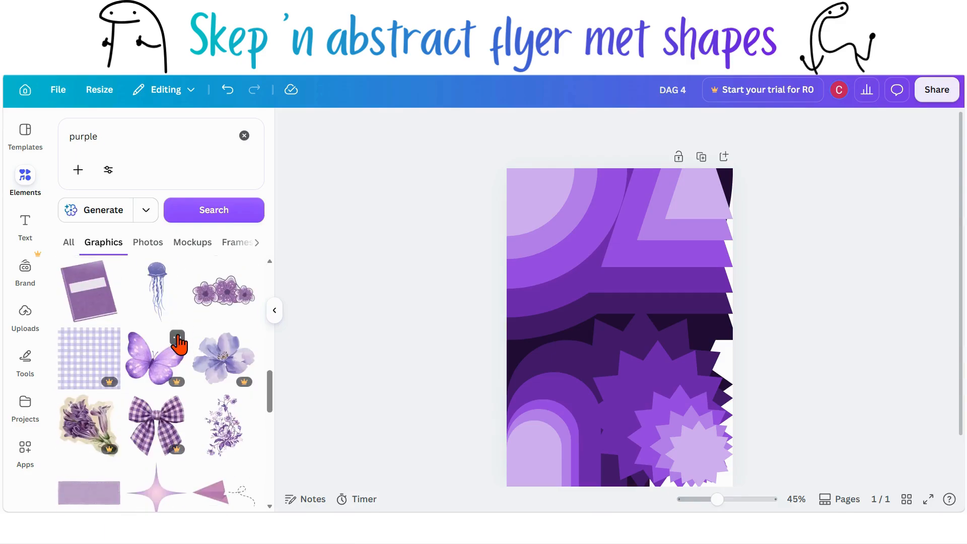
{"action": "scroll", "coordinate": [179, 345], "scroll_direction": "down", "scroll_amount": 10}
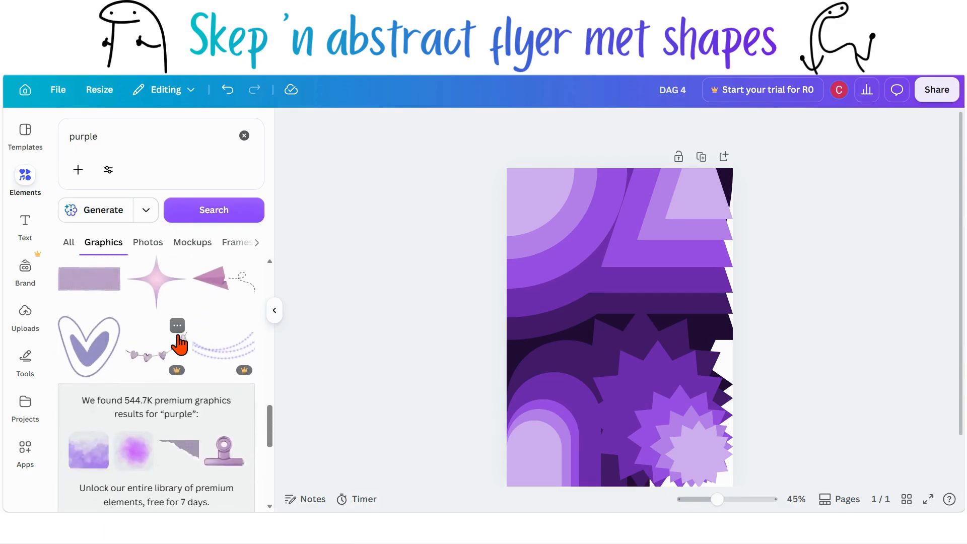
{"action": "scroll", "coordinate": [179, 345], "scroll_direction": "down", "scroll_amount": 5}
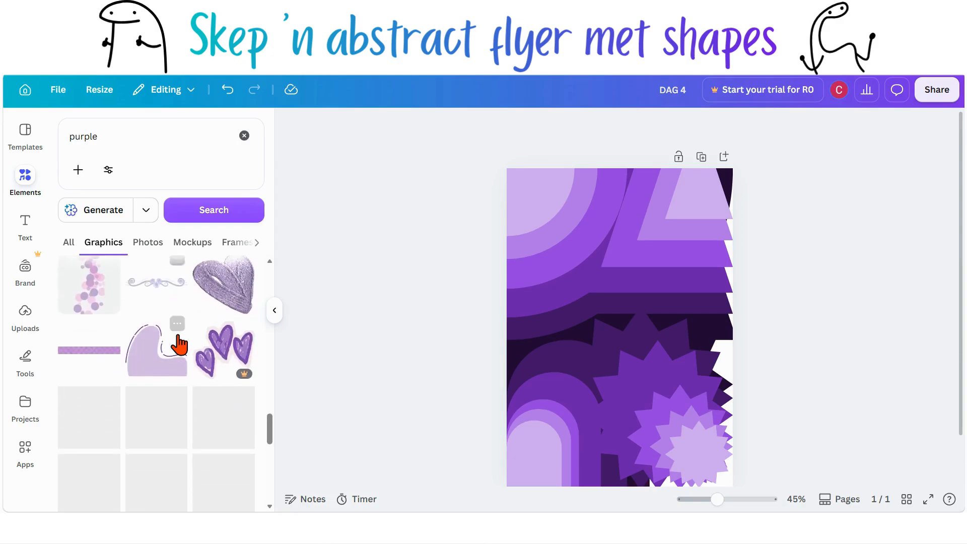
{"action": "scroll", "coordinate": [179, 345], "scroll_direction": "down", "scroll_amount": 1}
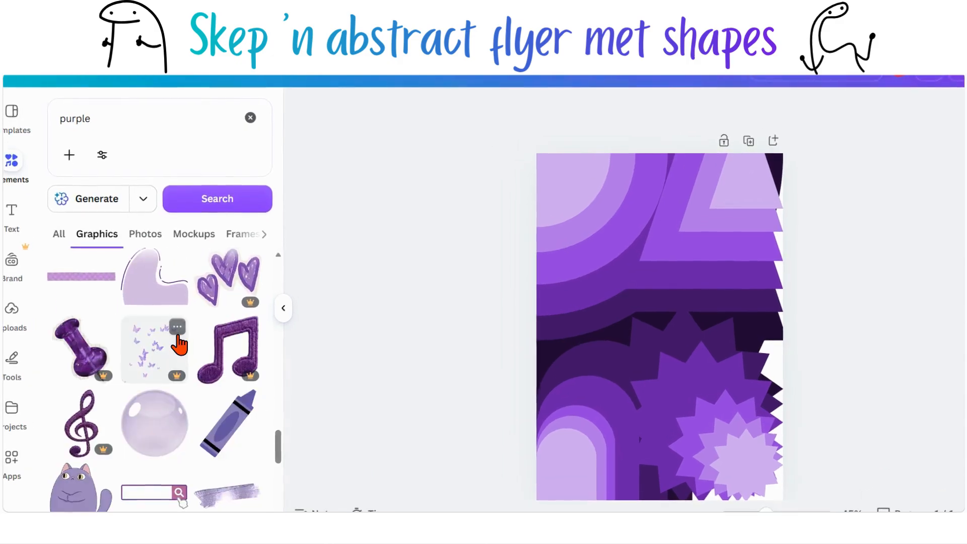
{"action": "scroll", "coordinate": [179, 345], "scroll_direction": "down", "scroll_amount": 5}
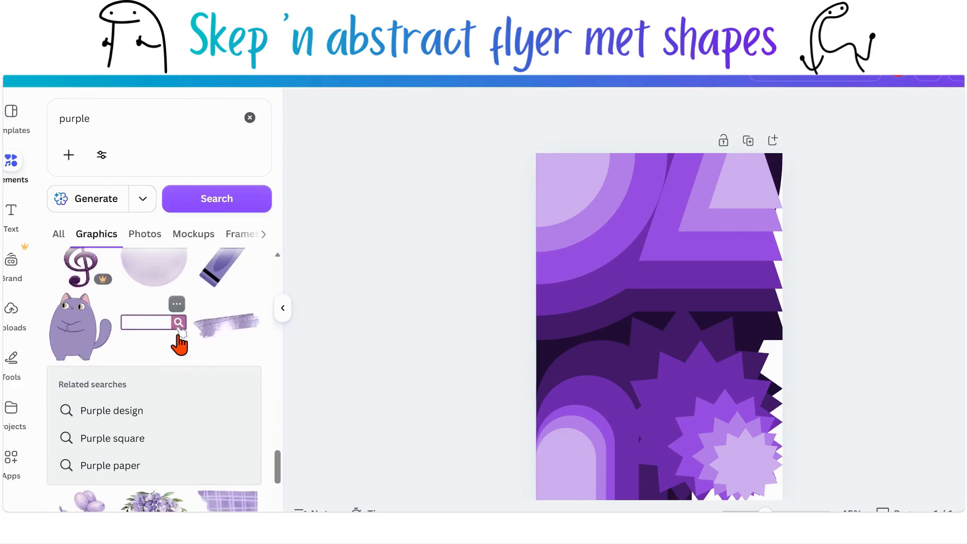
Step: Add the purple cat graphic to the flyer's lower half, flip it horizontally and shift it towards the left edge
{"action": "left_click", "coordinate": [74, 321]}
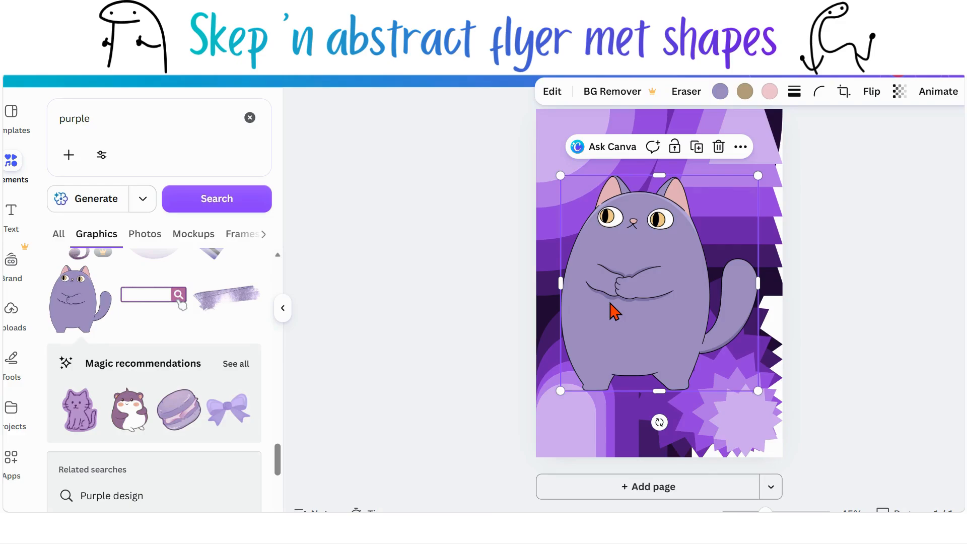
{"action": "left_click_drag", "start_coordinate": [614, 307], "coordinate": [664, 372]}
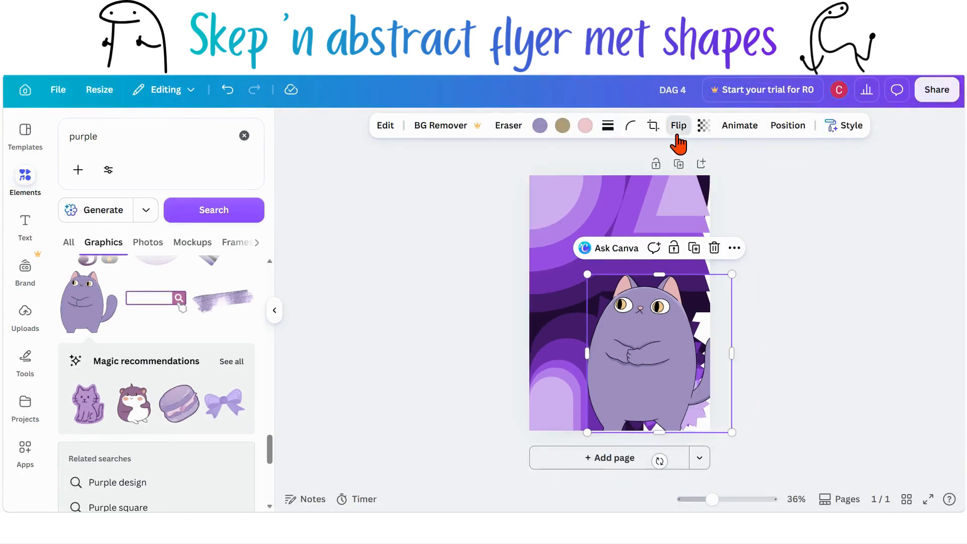
{"action": "left_click", "coordinate": [677, 136]}
{"action": "left_click", "coordinate": [654, 156]}
{"action": "left_click_drag", "start_coordinate": [652, 345], "coordinate": [606, 344]}
{"action": "scroll", "coordinate": [182, 421], "scroll_direction": "down", "scroll_amount": 5}
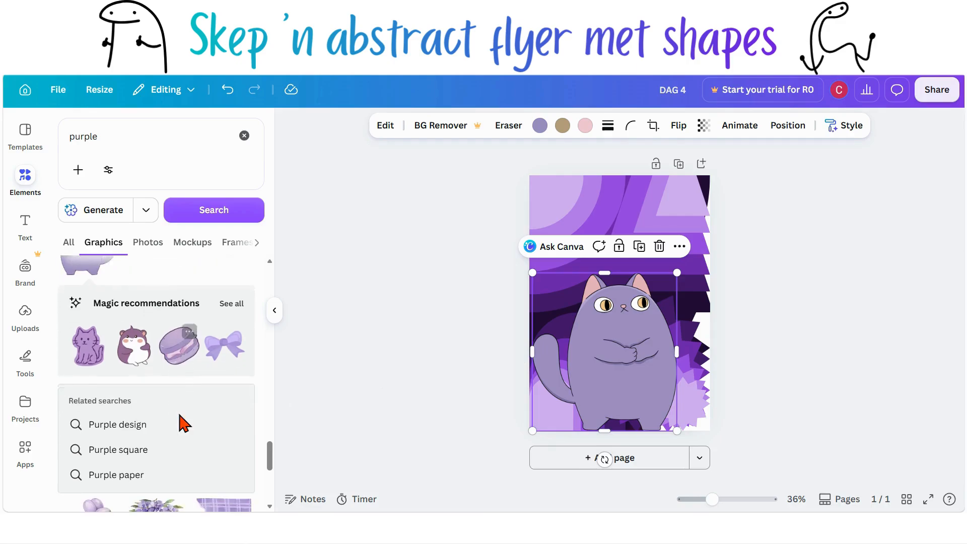
Step: Add the sitting lilac cat graphic from the purple results and shrink it into the flyer's lower right corner
{"action": "scroll", "coordinate": [180, 423], "scroll_direction": "down", "scroll_amount": 3}
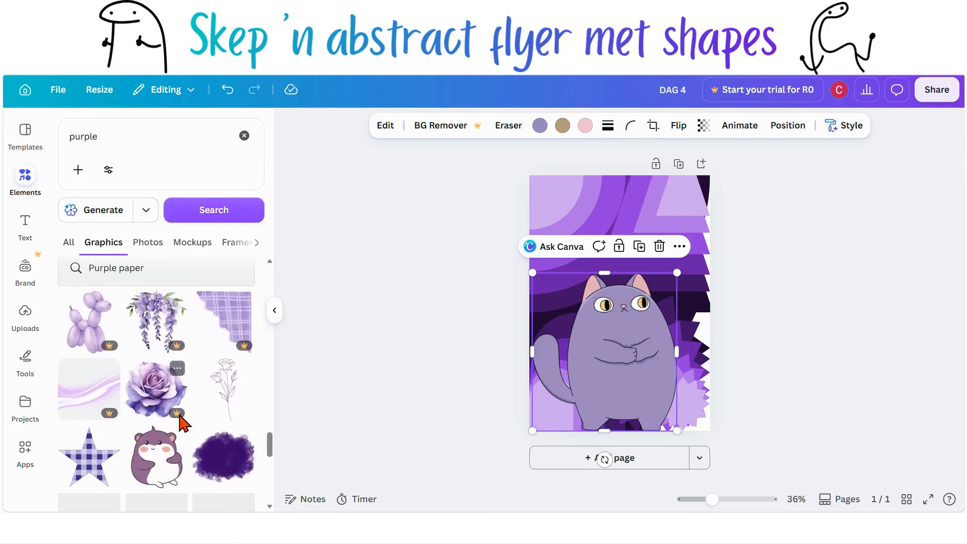
{"action": "scroll", "coordinate": [179, 424], "scroll_direction": "down", "scroll_amount": 5}
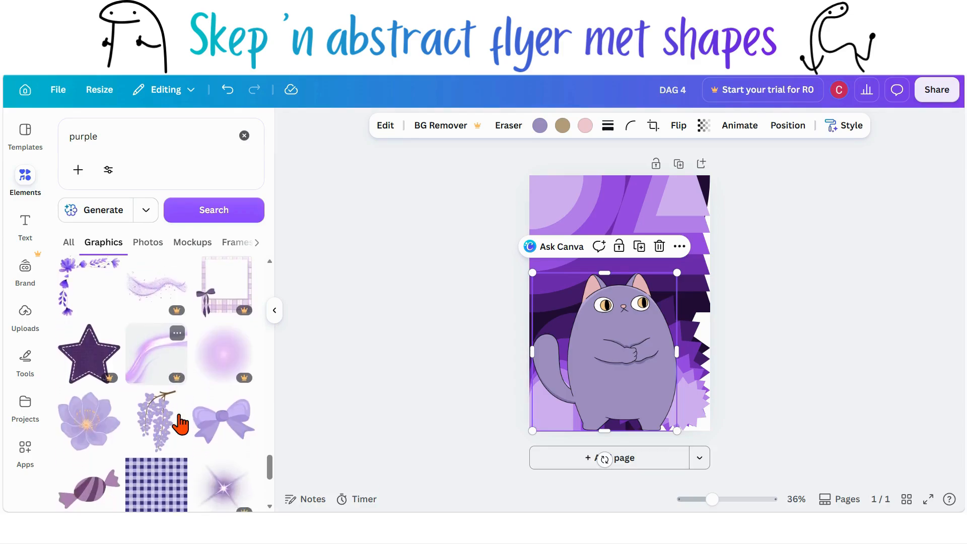
{"action": "scroll", "coordinate": [180, 423], "scroll_direction": "up", "scroll_amount": 1}
{"action": "scroll", "coordinate": [180, 423], "scroll_direction": "down", "scroll_amount": 3}
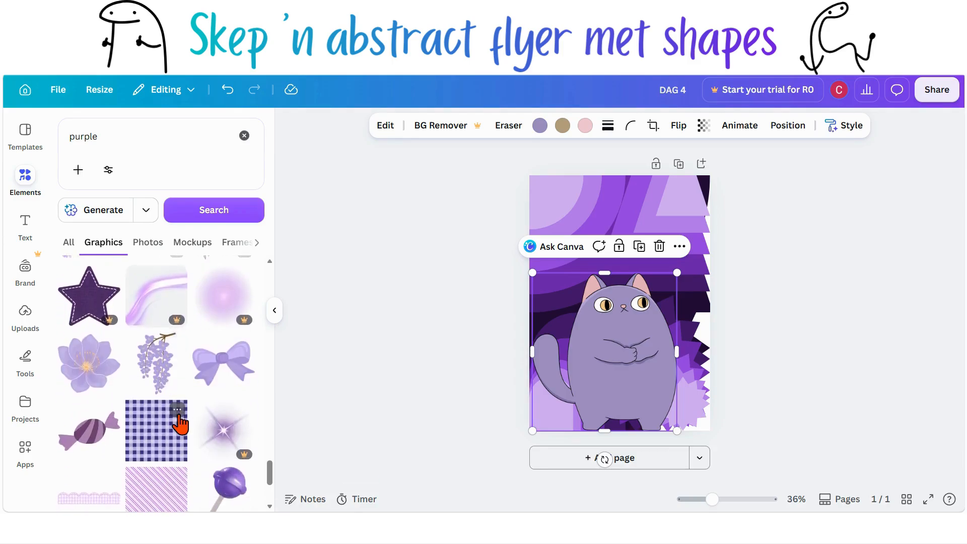
{"action": "scroll", "coordinate": [180, 423], "scroll_direction": "down", "scroll_amount": 5}
{"action": "scroll", "coordinate": [180, 423], "scroll_direction": "down", "scroll_amount": 4}
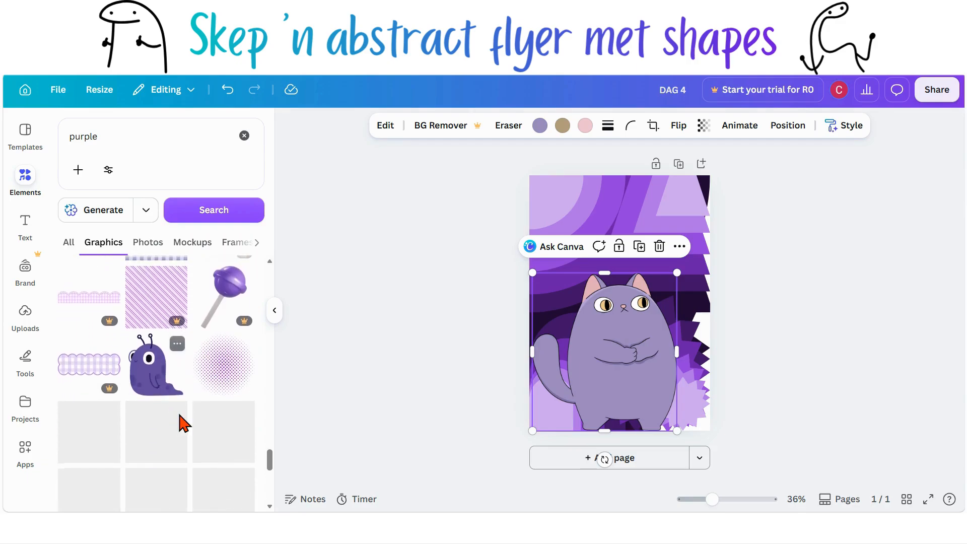
{"action": "scroll", "coordinate": [180, 423], "scroll_direction": "down", "scroll_amount": 3}
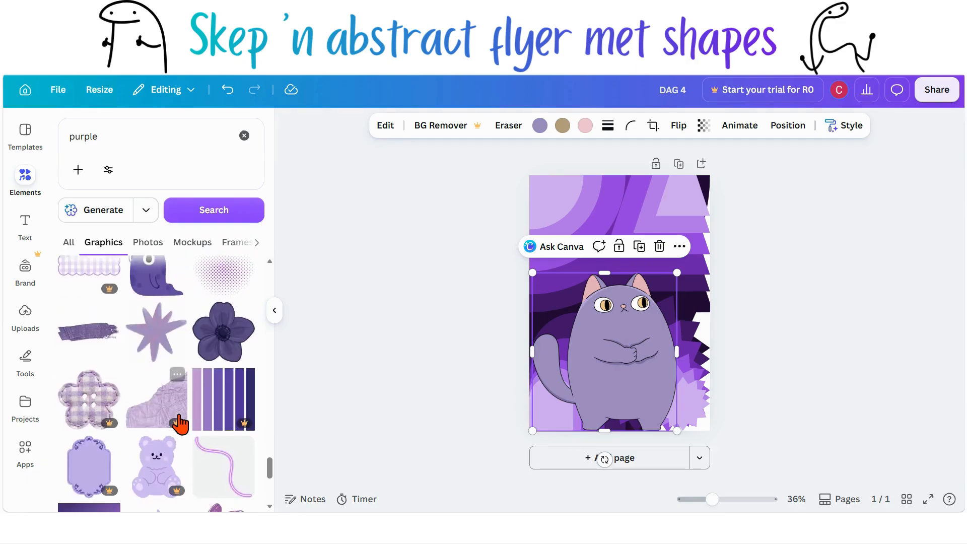
{"action": "scroll", "coordinate": [180, 423], "scroll_direction": "down", "scroll_amount": 5}
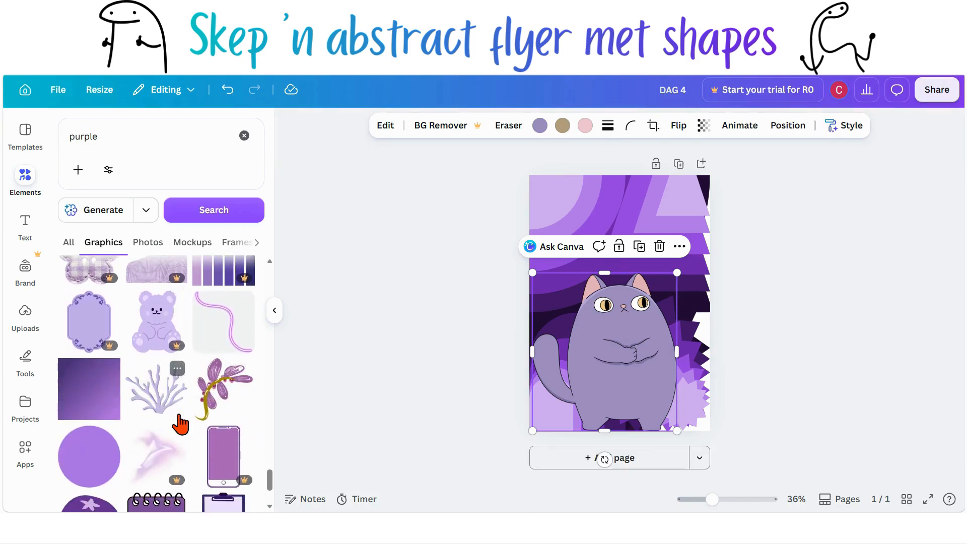
{"action": "scroll", "coordinate": [179, 423], "scroll_direction": "down", "scroll_amount": 5}
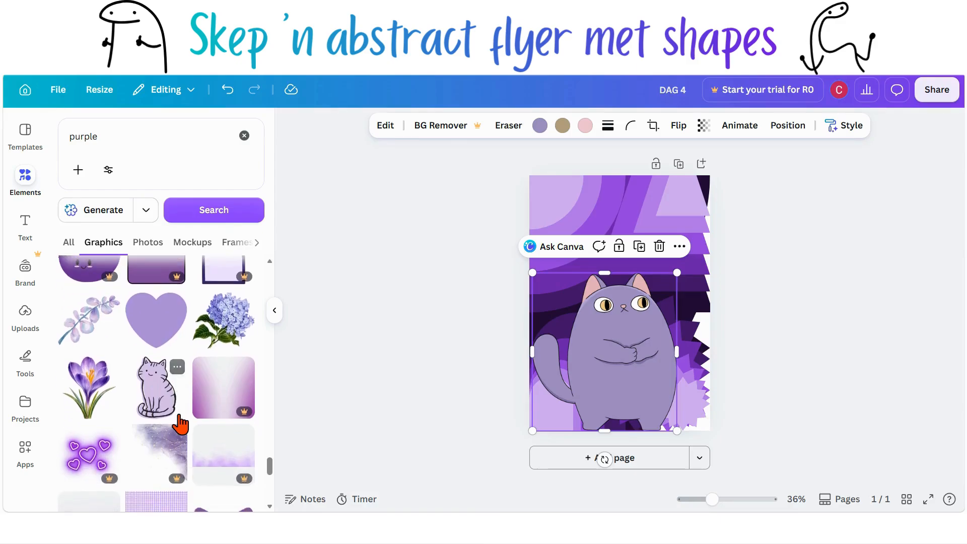
{"action": "left_click", "coordinate": [153, 403]}
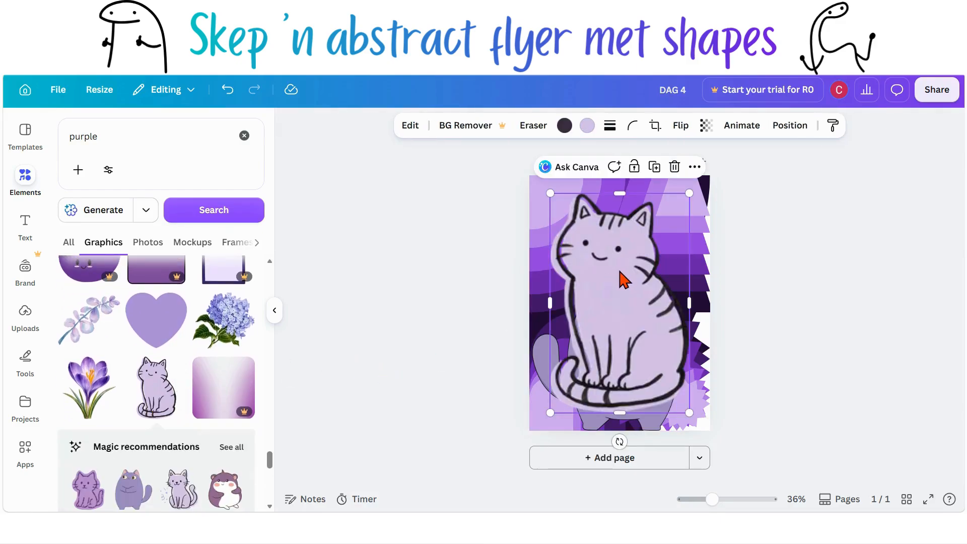
{"action": "left_click_drag", "start_coordinate": [624, 276], "coordinate": [668, 310]}
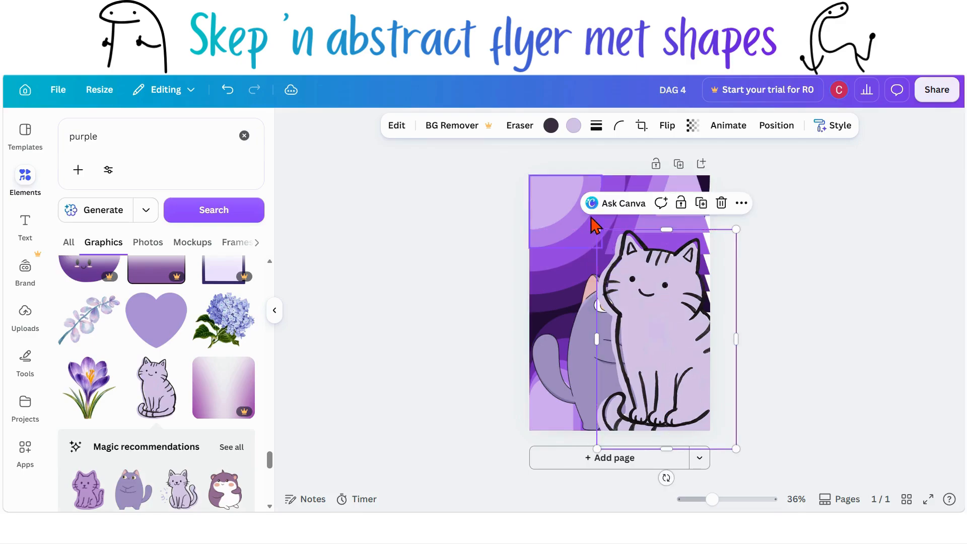
{"action": "left_click_drag", "start_coordinate": [599, 228], "coordinate": [650, 313]}
{"action": "left_click_drag", "start_coordinate": [686, 390], "coordinate": [678, 375]}
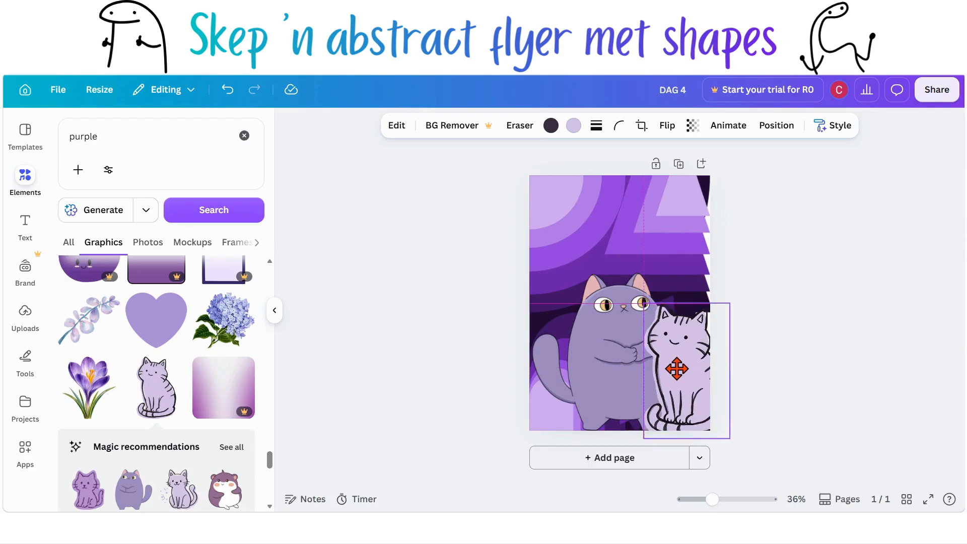
Step: Enlarge the sitting cat slightly and nudge it along the flyer's right edge
{"action": "left_click", "coordinate": [621, 364]}
{"action": "left_click_drag", "start_coordinate": [608, 357], "coordinate": [606, 357]}
{"action": "left_click_drag", "start_coordinate": [683, 379], "coordinate": [690, 376]}
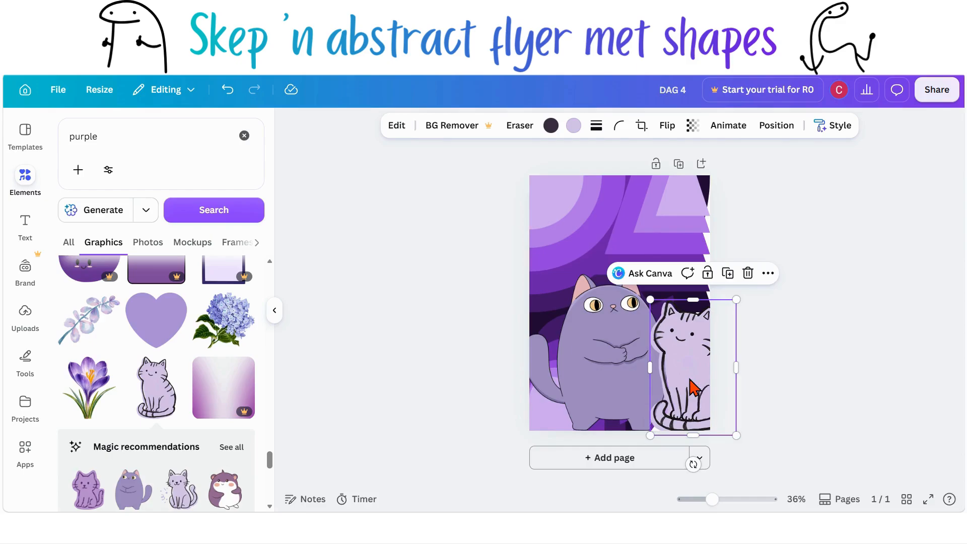
{"action": "left_click", "coordinate": [792, 421]}
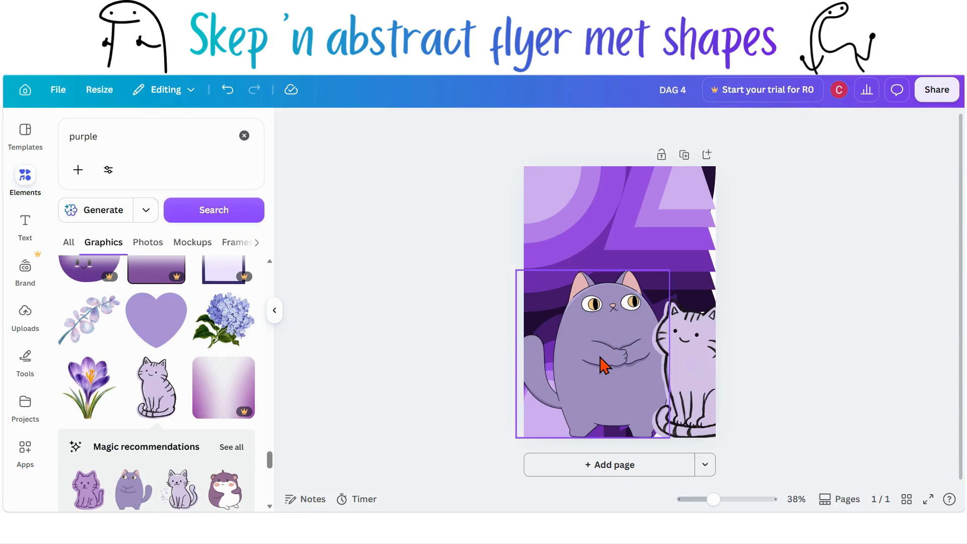
Step: Copy the sitting cat's art style and apply it to the large purple cat
{"action": "left_click", "coordinate": [675, 354]}
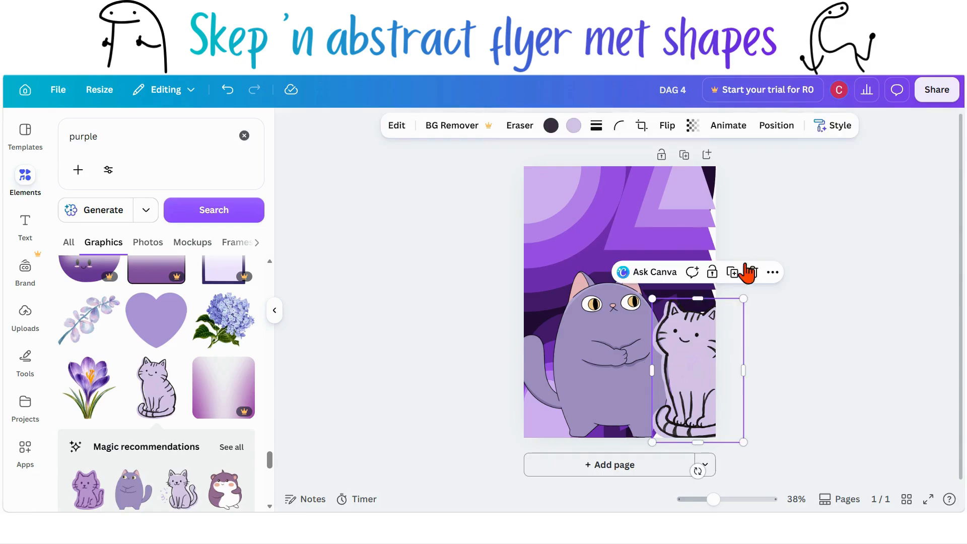
{"action": "left_click", "coordinate": [819, 130]}
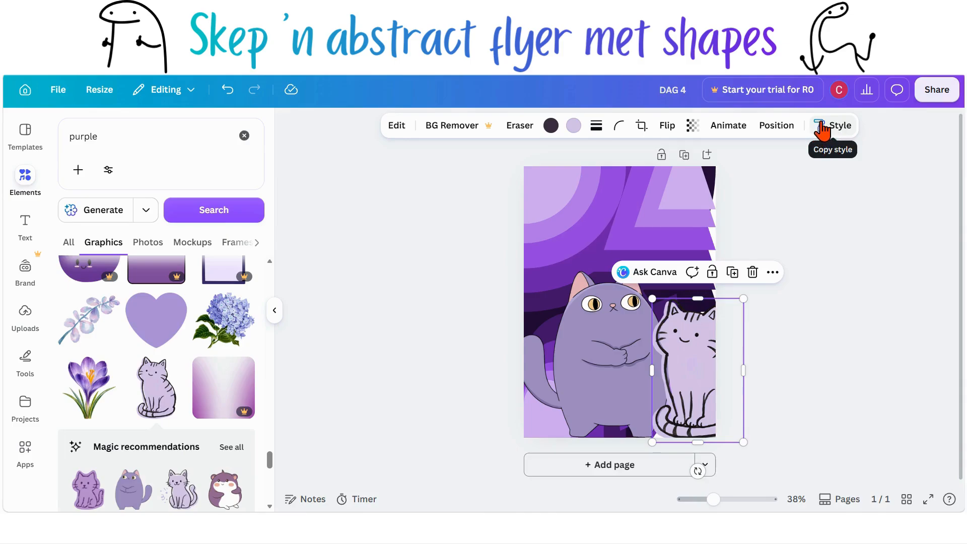
{"action": "left_click", "coordinate": [831, 130]}
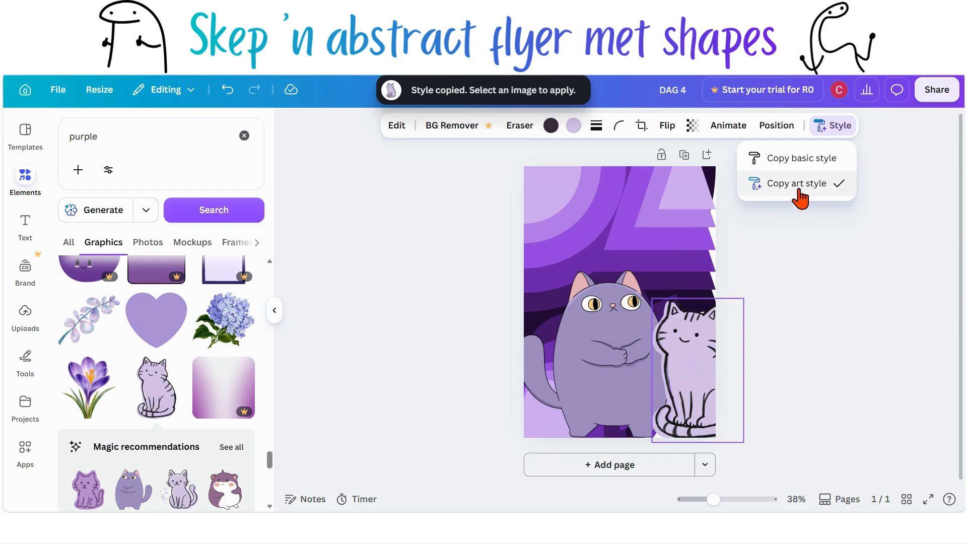
{"action": "left_click", "coordinate": [620, 349]}
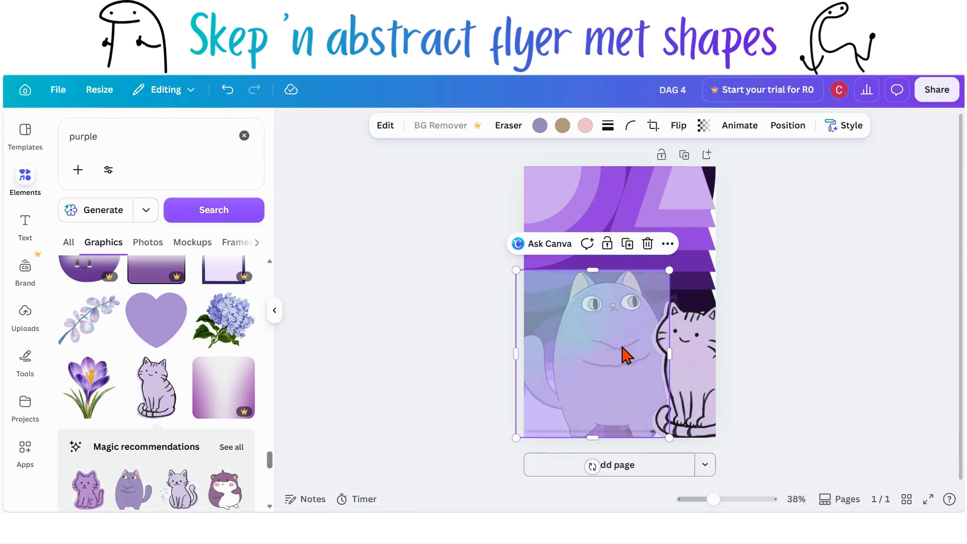
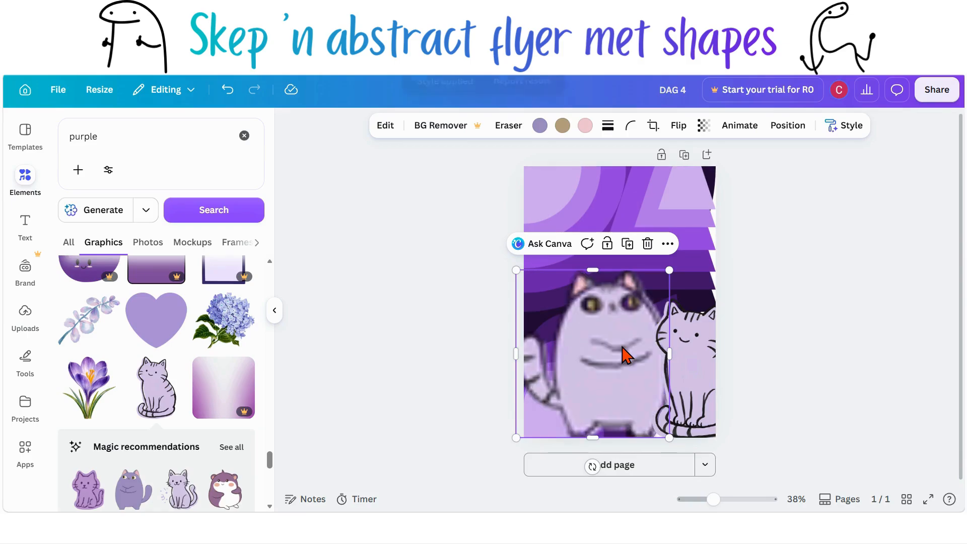
Step: Nudge the large purple cat slightly up and to the left
{"action": "left_click", "coordinate": [815, 386]}
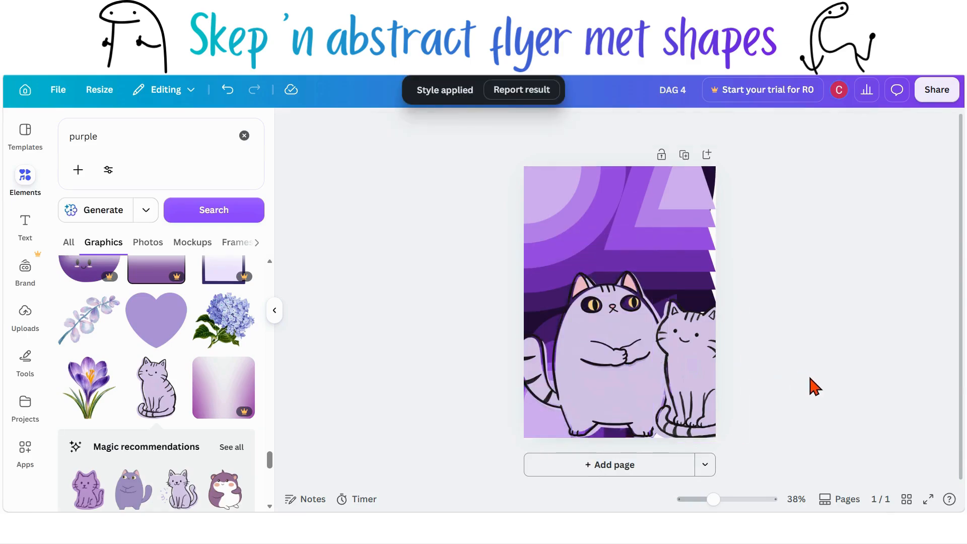
{"action": "left_click", "coordinate": [622, 391]}
{"action": "left_click_drag", "start_coordinate": [611, 391], "coordinate": [604, 384]}
Step: Shrink the sitting cat slightly so it fits the flyer's lower right corner
{"action": "left_click", "coordinate": [705, 400]}
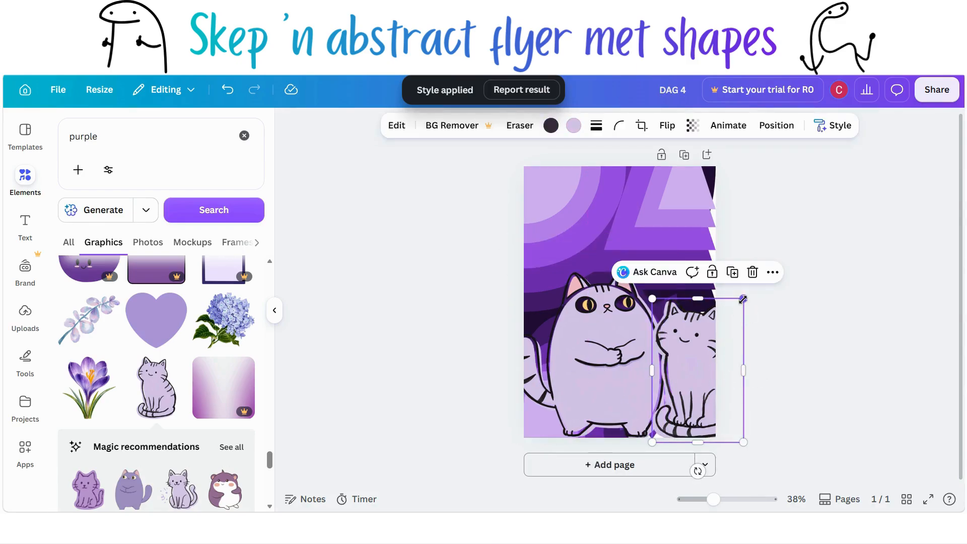
{"action": "left_click_drag", "start_coordinate": [736, 305], "coordinate": [746, 337]}
{"action": "left_click", "coordinate": [755, 346]}
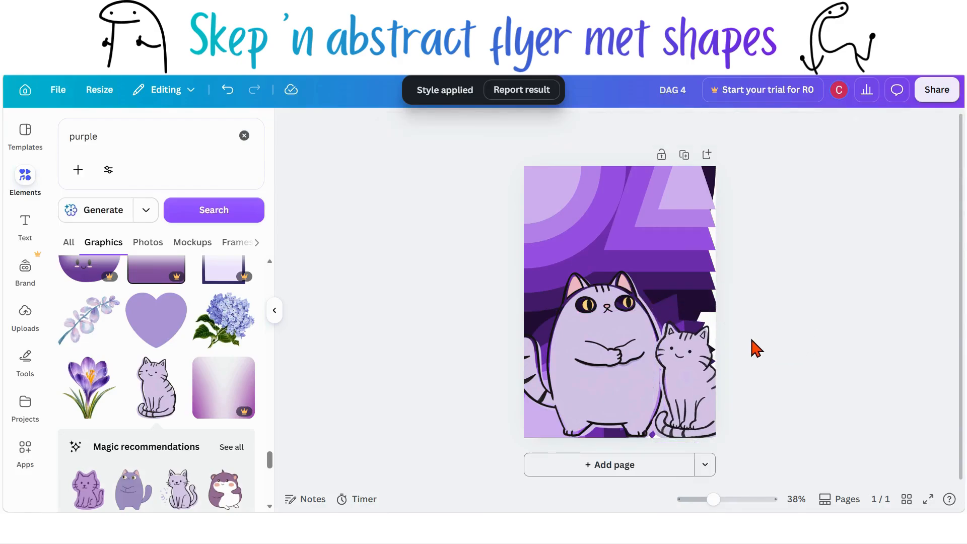
Step: Add a heading text box reading PURPLE to the flyer
{"action": "left_click", "coordinate": [26, 222]}
{"action": "left_click", "coordinate": [126, 345]}
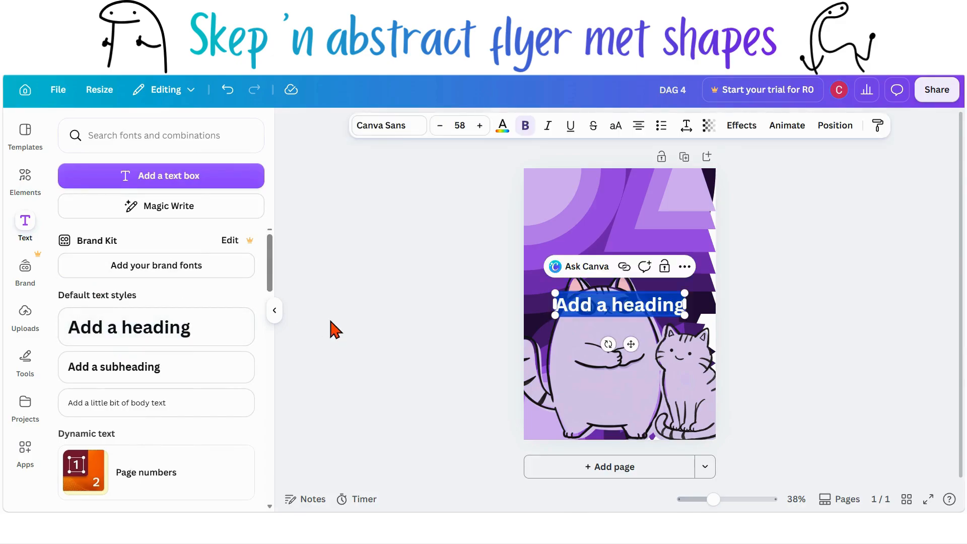
{"action": "type", "text": "PURPLE"}
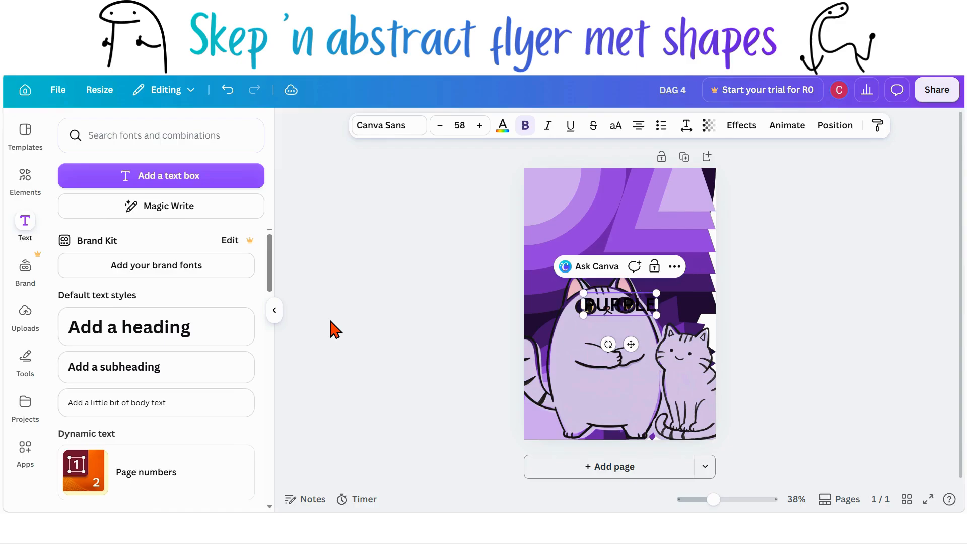
Step: Move the PURPLE heading up to the top of the flyer
{"action": "left_click", "coordinate": [643, 353]}
{"action": "left_click", "coordinate": [648, 313]}
{"action": "left_click_drag", "start_coordinate": [648, 315], "coordinate": [687, 217]}
Step: Browse the Graffiti font category and change the heading's font to Sprite Graffiti
{"action": "left_click", "coordinate": [390, 142]}
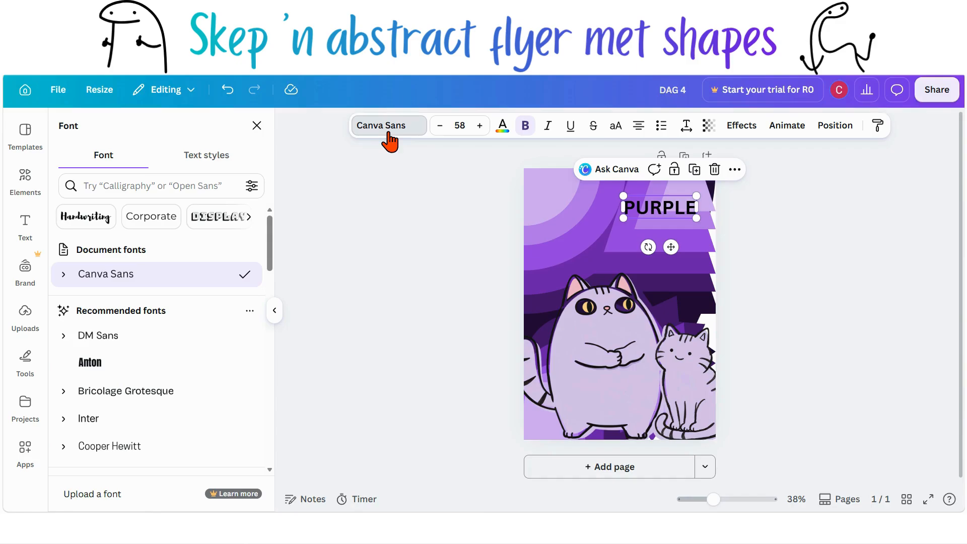
{"action": "scroll", "coordinate": [209, 217], "scroll_direction": "right", "scroll_amount": 5}
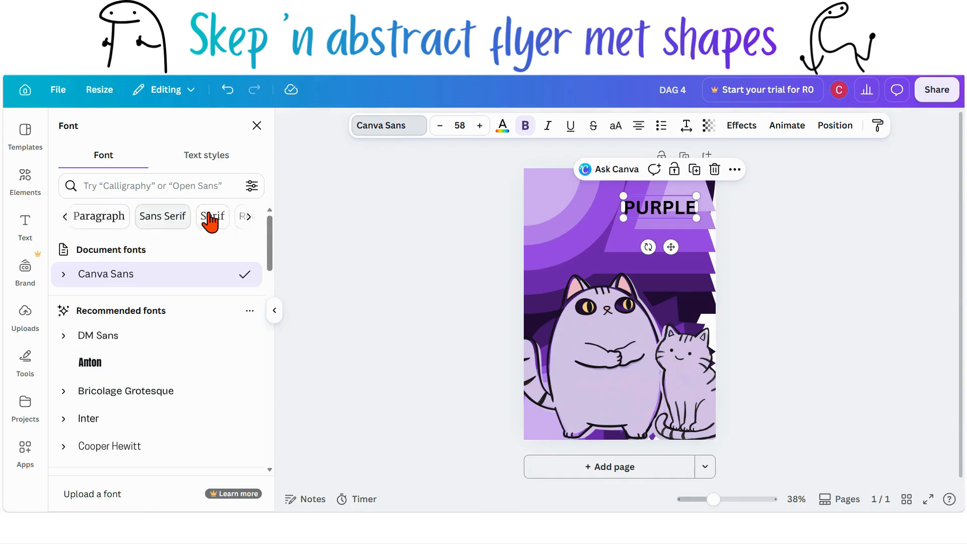
{"action": "scroll", "coordinate": [209, 217], "scroll_direction": "right", "scroll_amount": 6}
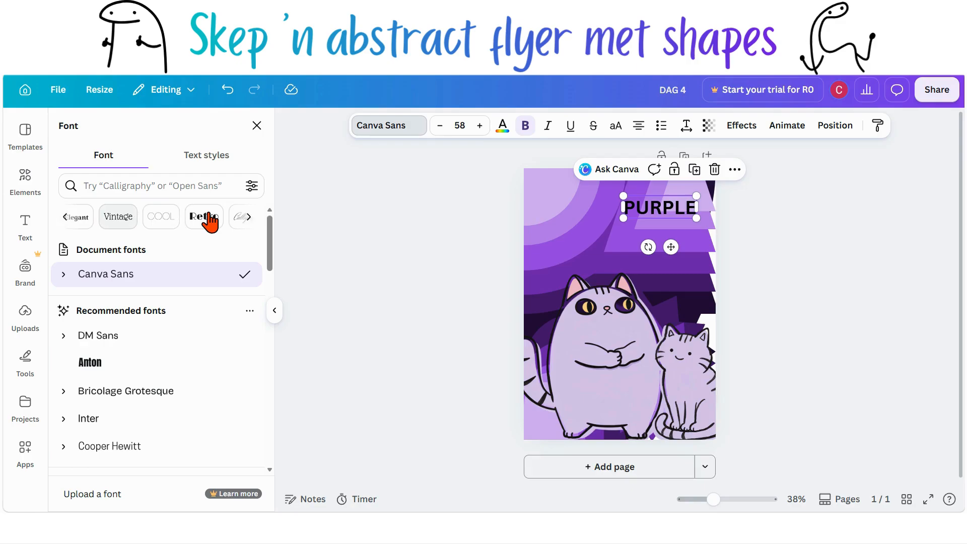
{"action": "scroll", "coordinate": [210, 217], "scroll_direction": "right", "scroll_amount": 6}
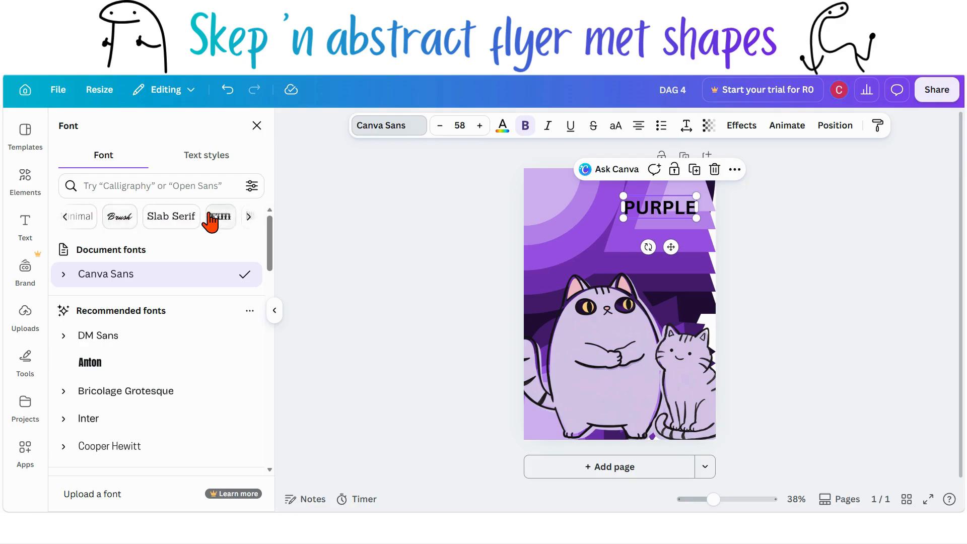
{"action": "scroll", "coordinate": [210, 221], "scroll_direction": "right", "scroll_amount": 6}
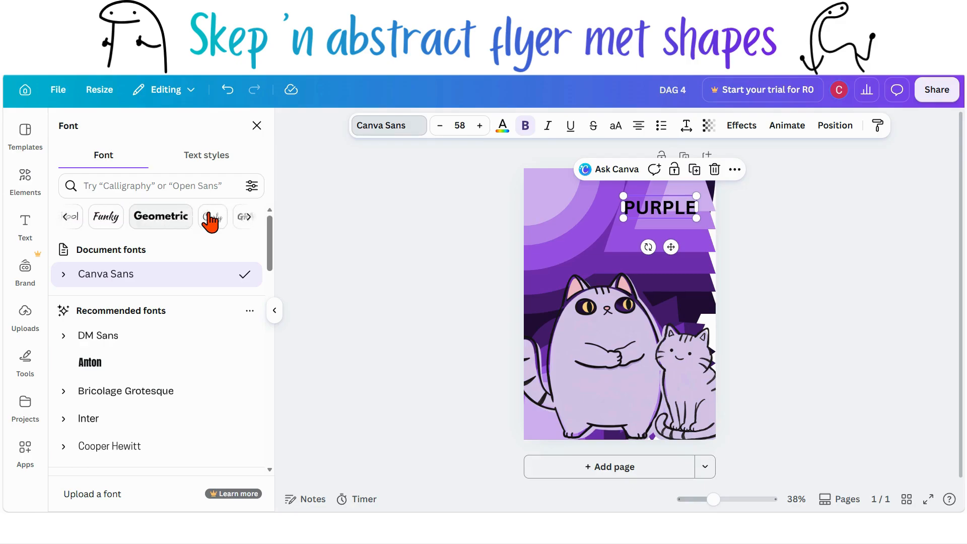
{"action": "scroll", "coordinate": [212, 222], "scroll_direction": "right", "scroll_amount": 4}
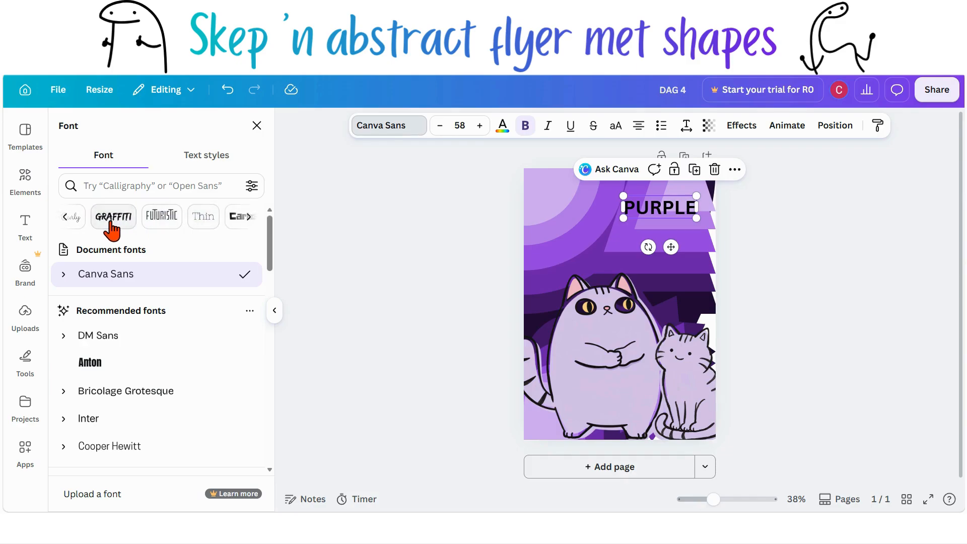
{"action": "left_click", "coordinate": [112, 218]}
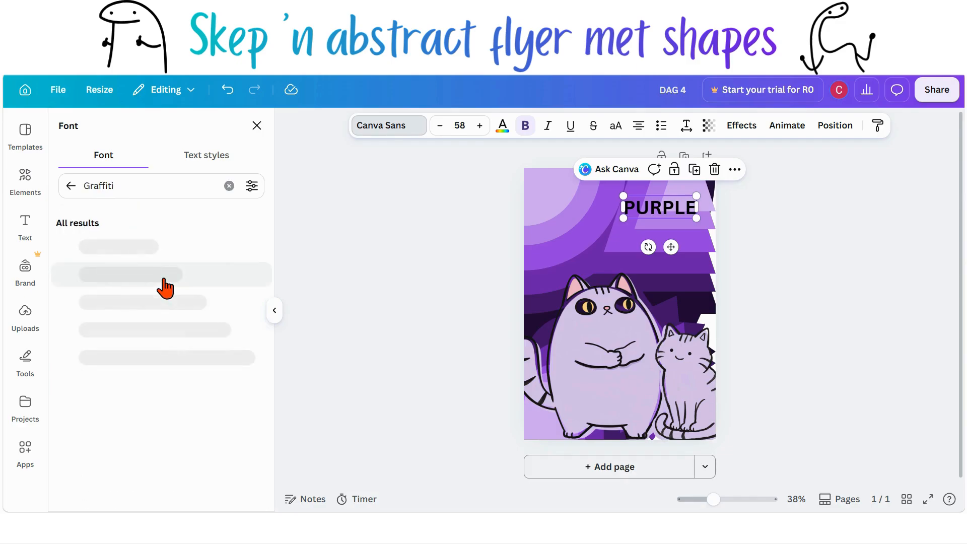
{"action": "scroll", "coordinate": [165, 277], "scroll_direction": "down", "scroll_amount": 1}
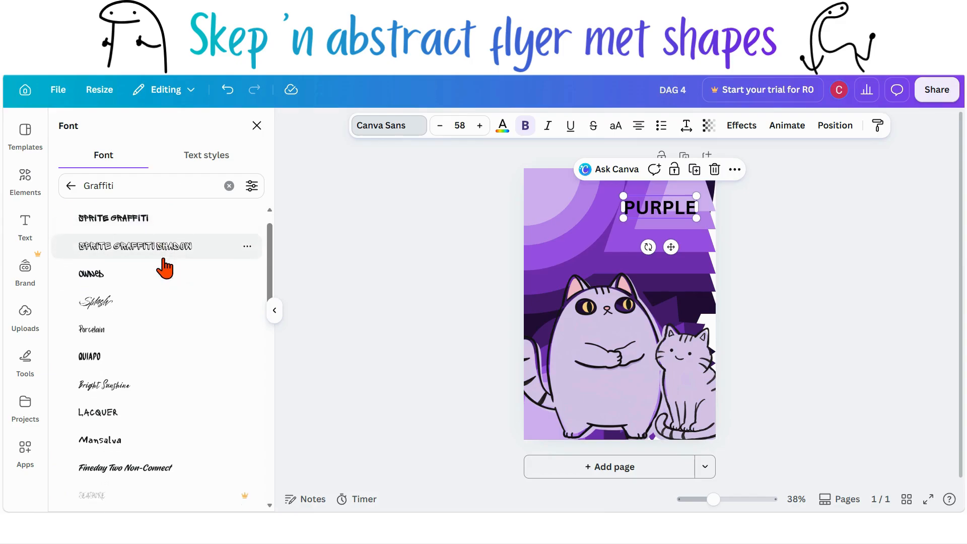
{"action": "left_click", "coordinate": [161, 216]}
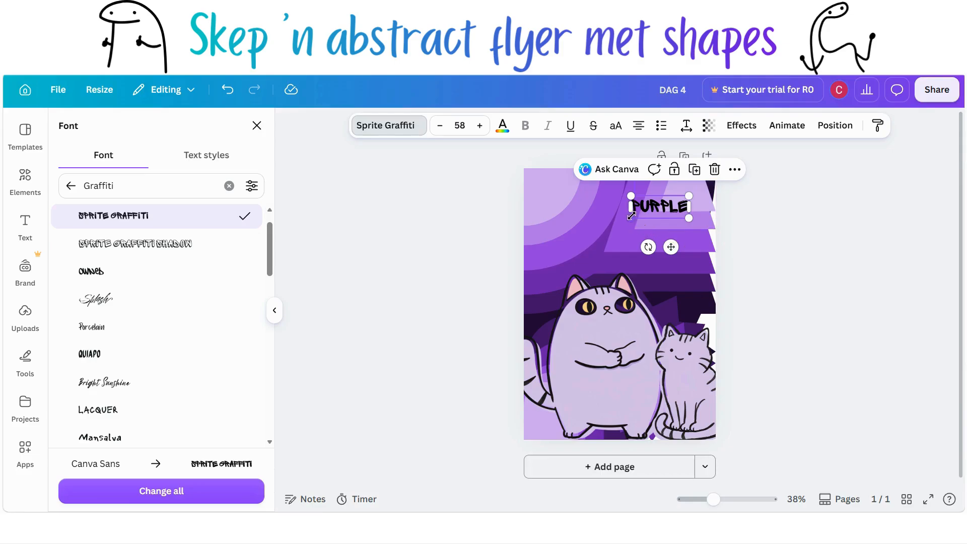
Step: Enlarge the PURPLE heading to font size about 185 so it spans the flyer's top
{"action": "left_click_drag", "start_coordinate": [598, 232], "coordinate": [525, 258]}
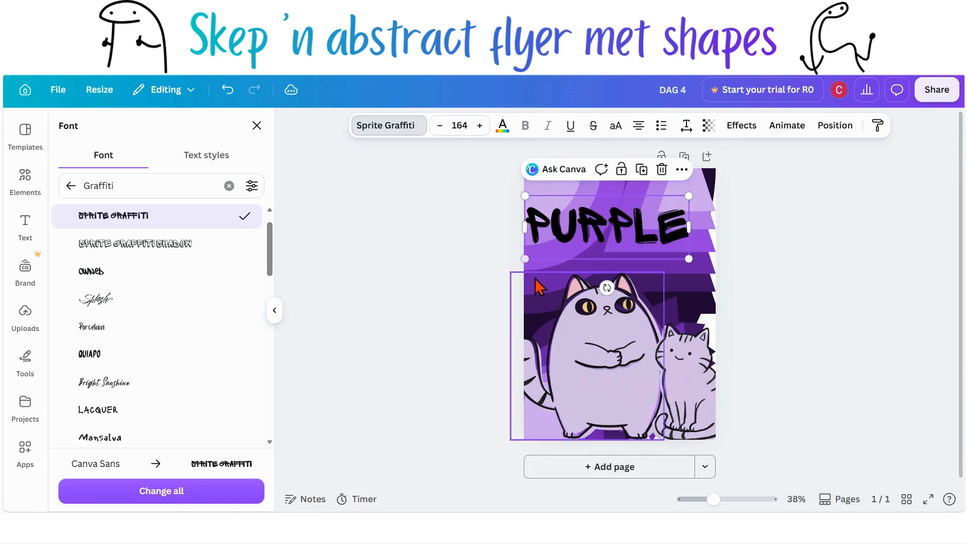
{"action": "left_click_drag", "start_coordinate": [689, 195], "coordinate": [710, 188]}
{"action": "left_click", "coordinate": [804, 242]}
{"action": "left_click", "coordinate": [693, 248]}
{"action": "left_click_drag", "start_coordinate": [658, 247], "coordinate": [664, 239]}
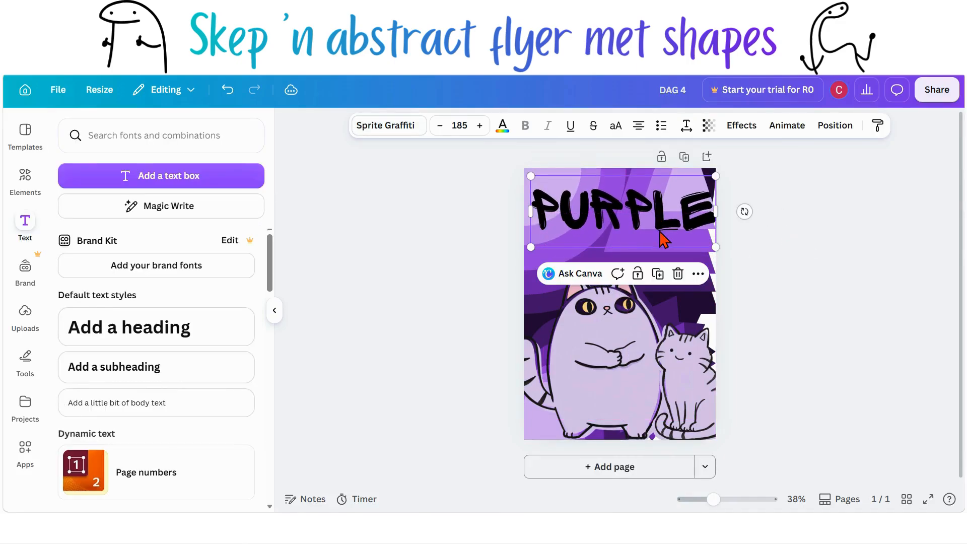
Step: Apply an Outline effect to the heading with thickness 200 and white colour
{"action": "left_click", "coordinate": [740, 129]}
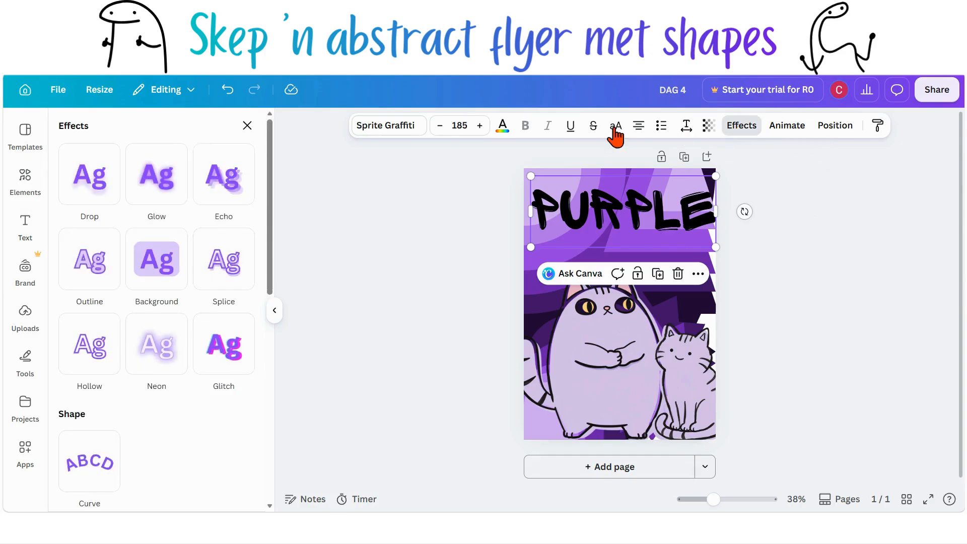
{"action": "left_click", "coordinate": [103, 282]}
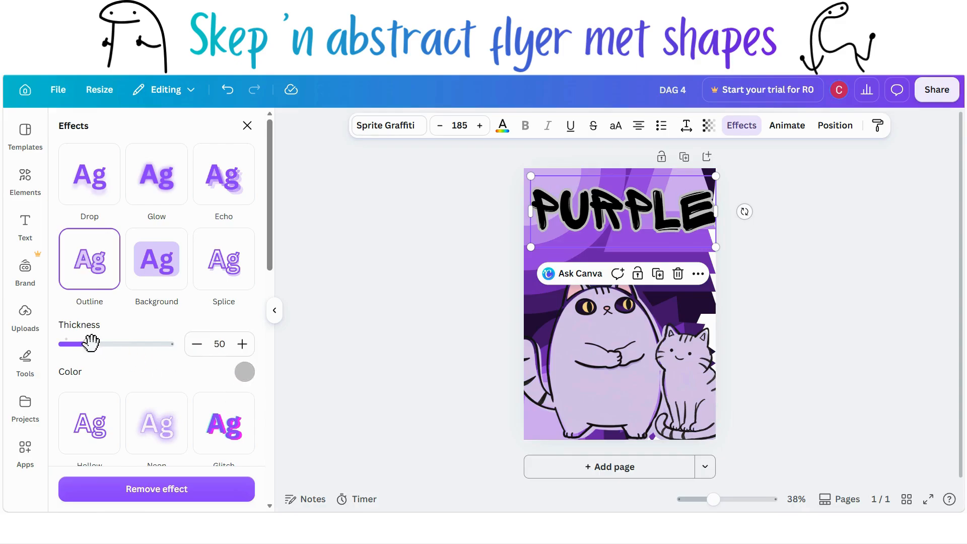
{"action": "left_click_drag", "start_coordinate": [90, 345], "coordinate": [240, 337]}
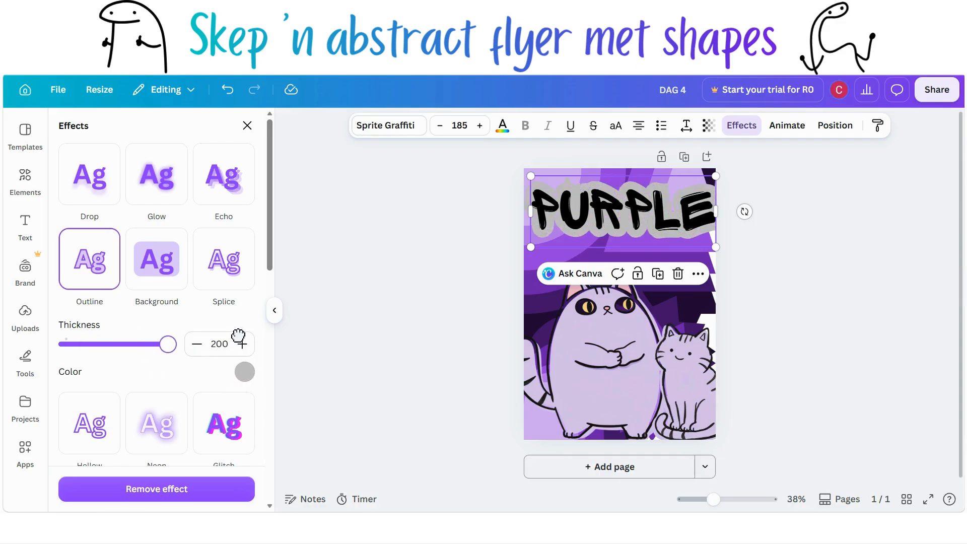
{"action": "left_click", "coordinate": [245, 379]}
{"action": "left_click", "coordinate": [69, 252]}
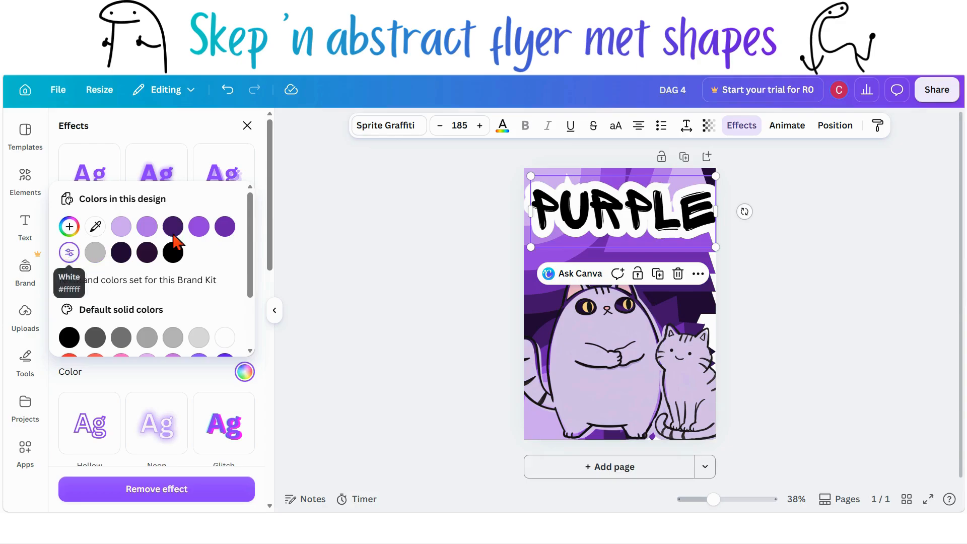
{"action": "left_click", "coordinate": [369, 275]}
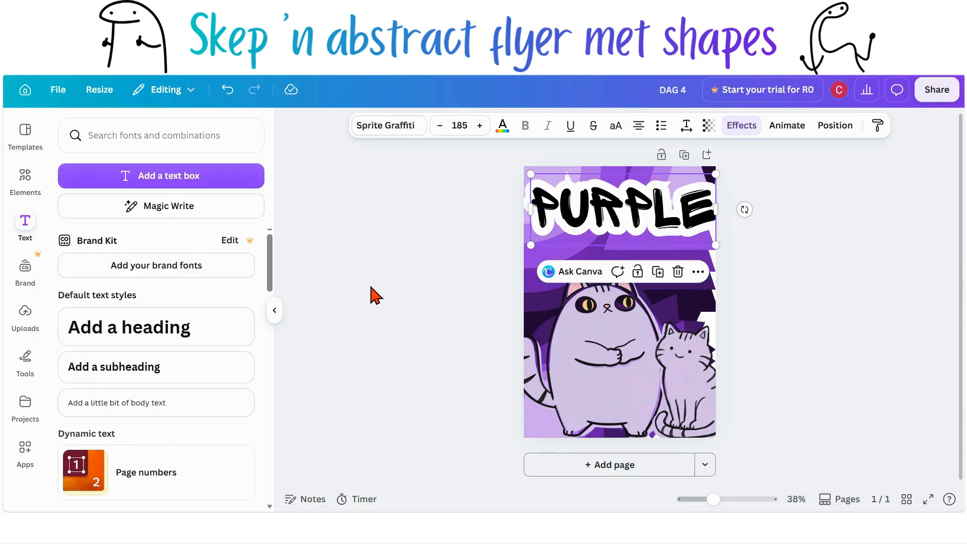
Step: Add a subheading reading CAT below the PURPLE heading
{"action": "left_click", "coordinate": [202, 380]}
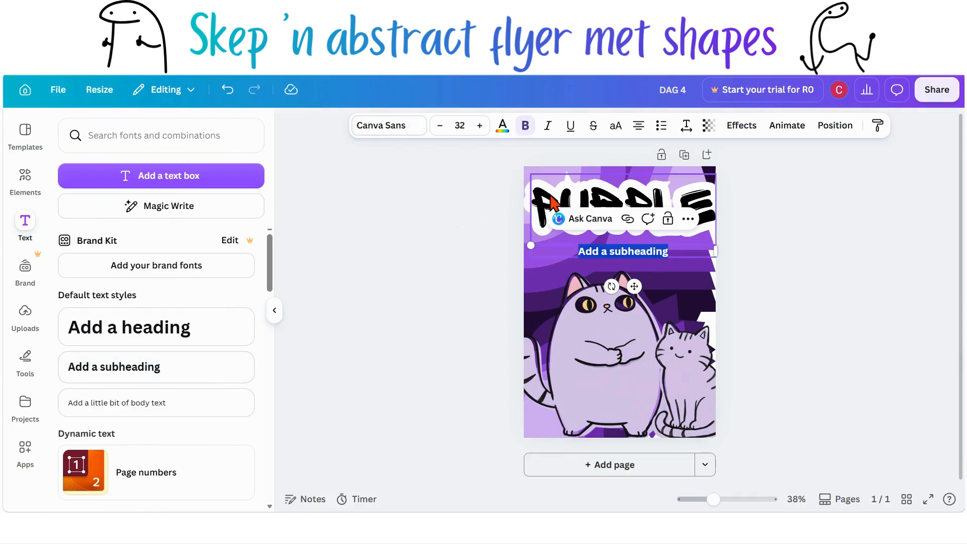
{"action": "type", "text": "CAT"}
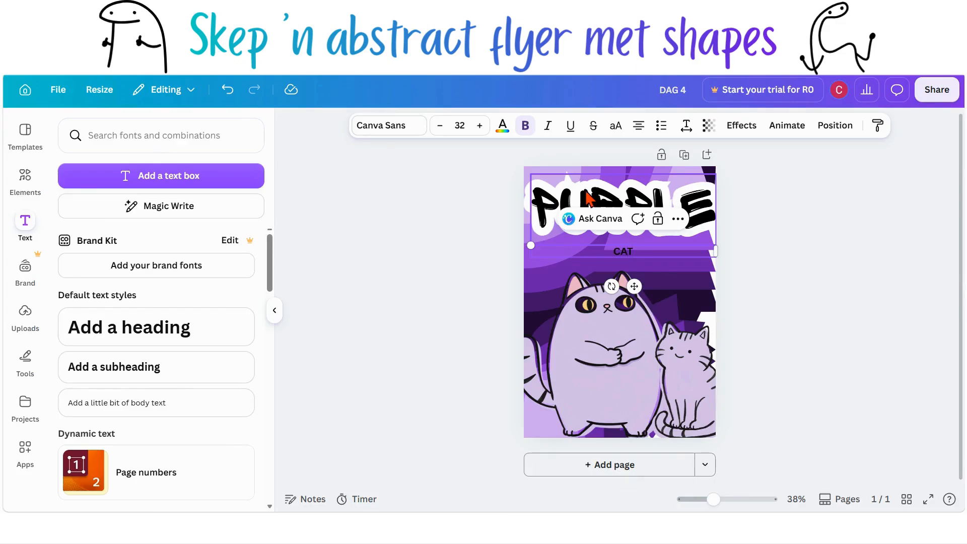
Step: Enlarge the CAT subheading to font size 138 and position it beneath PURPLE on the right
{"action": "left_click", "coordinate": [812, 308]}
{"action": "left_click", "coordinate": [695, 263]}
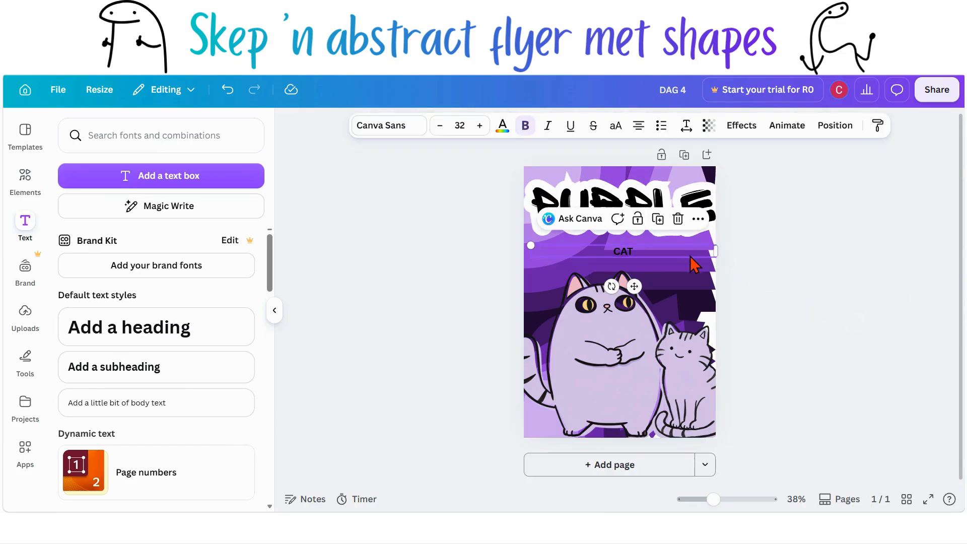
{"action": "left_click_drag", "start_coordinate": [717, 250], "coordinate": [660, 259]}
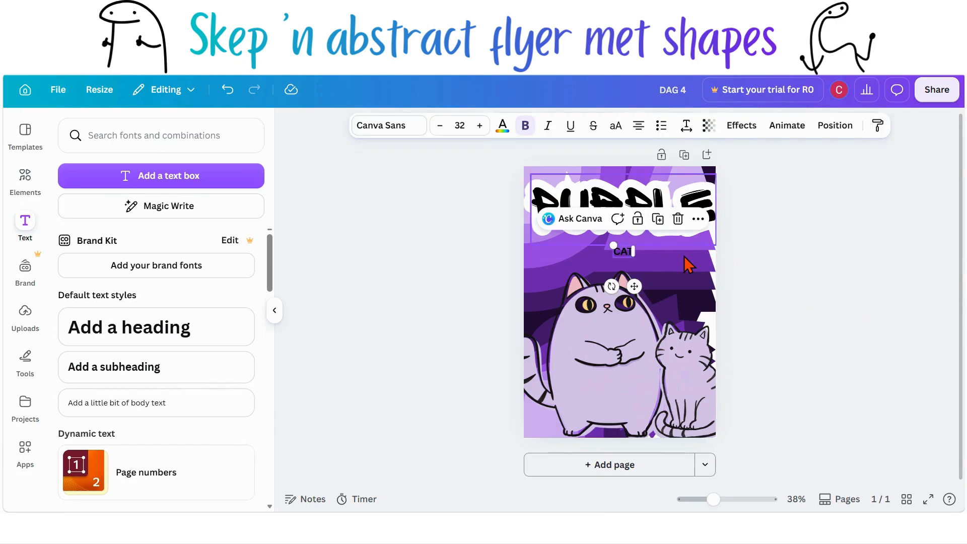
{"action": "scroll", "coordinate": [685, 263], "scroll_direction": "up", "scroll_amount": 3, "text": "ctrl"}
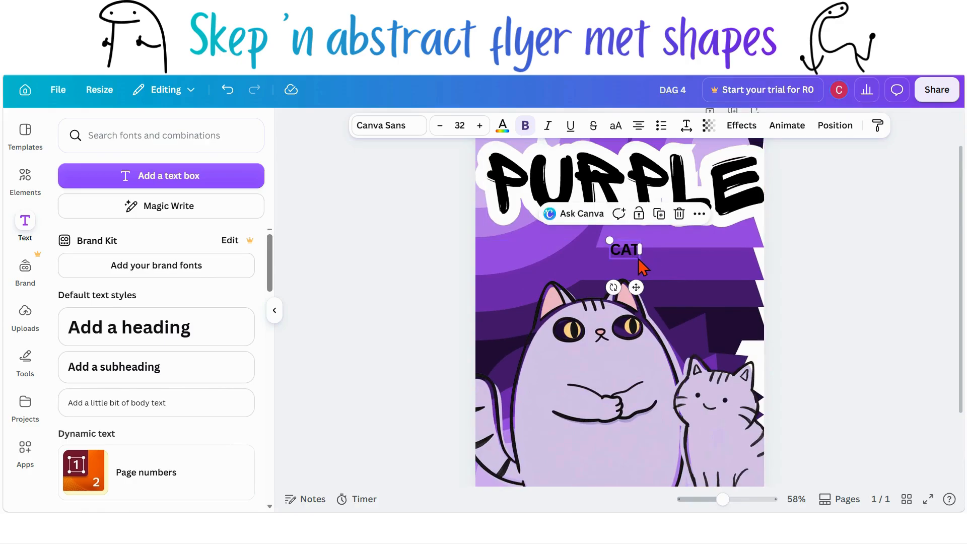
{"action": "left_click_drag", "start_coordinate": [638, 259], "coordinate": [738, 319]}
{"action": "left_click", "coordinate": [799, 290]}
{"action": "left_click_drag", "start_coordinate": [696, 293], "coordinate": [692, 270]}
Step: Change the subheading's font to Porcelain
{"action": "left_click", "coordinate": [410, 125]}
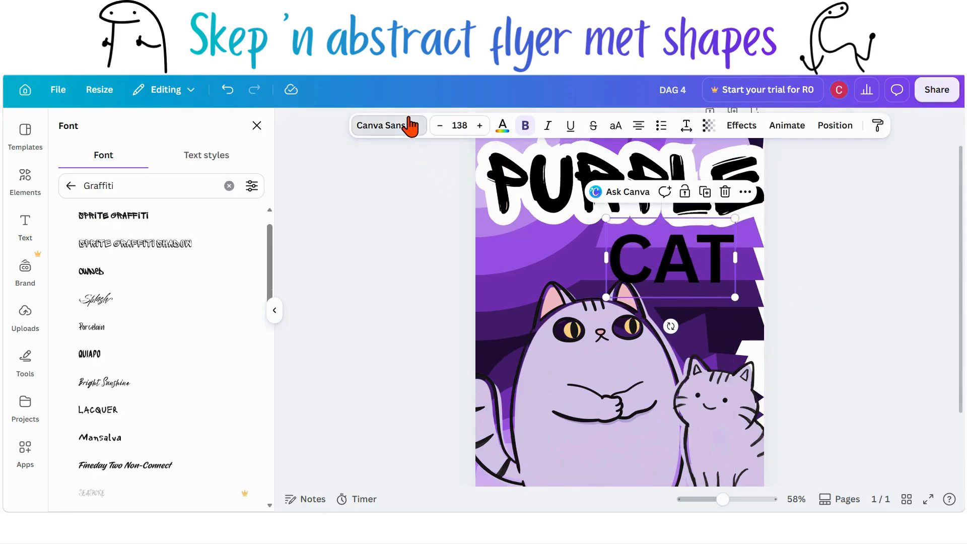
{"action": "scroll", "coordinate": [255, 267], "scroll_direction": "down", "scroll_amount": 1}
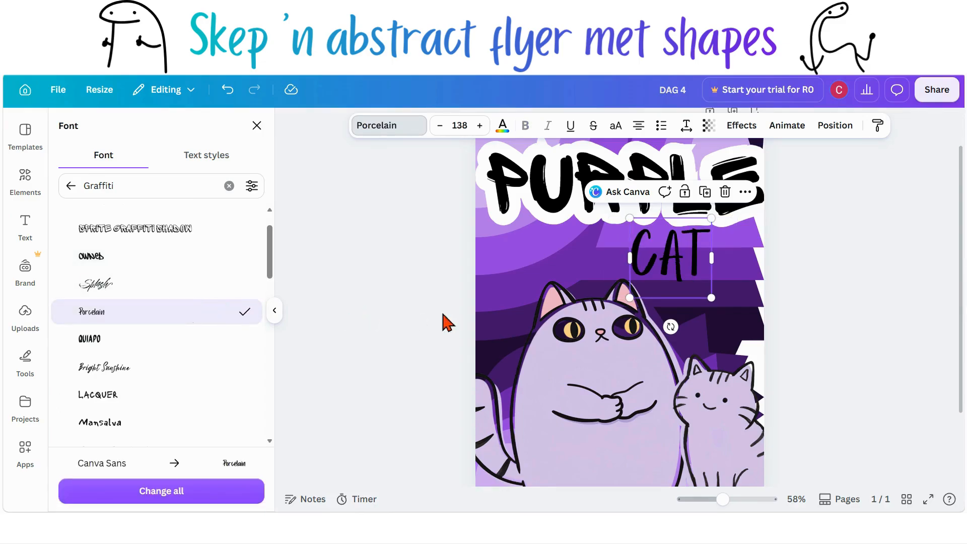
{"action": "left_click", "coordinate": [703, 267]}
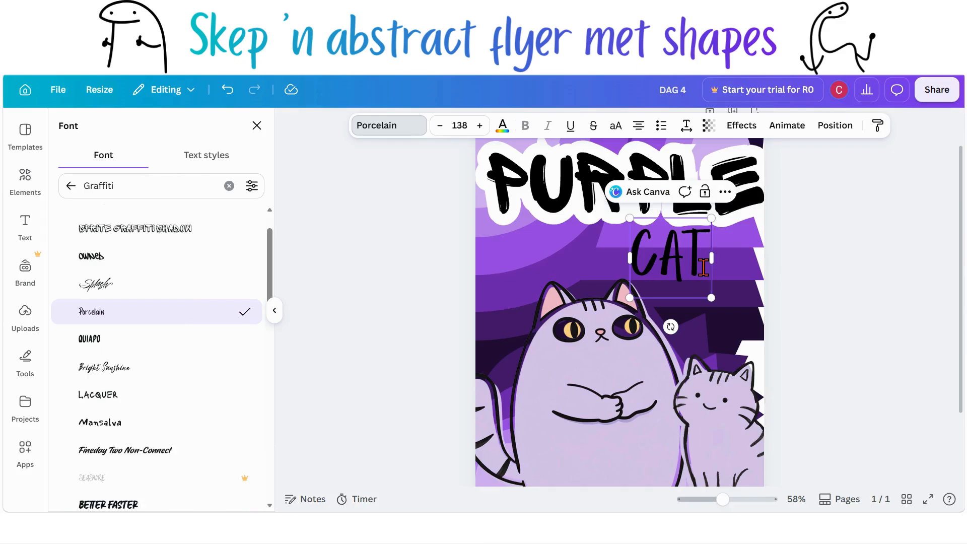
Step: Retype the subheading in lowercase as cat
{"action": "double_click", "coordinate": [674, 267]}
{"action": "type", "text": "cat"}
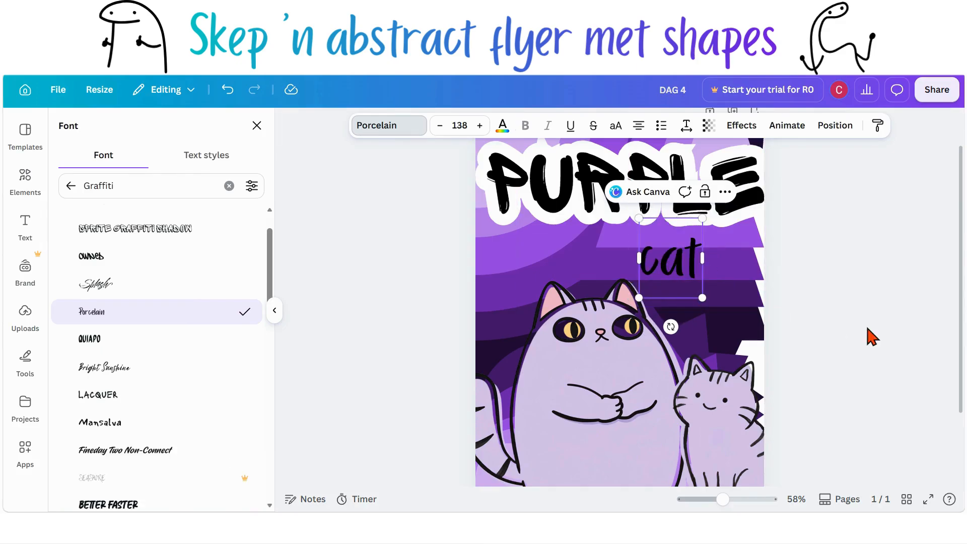
{"action": "left_click", "coordinate": [800, 306]}
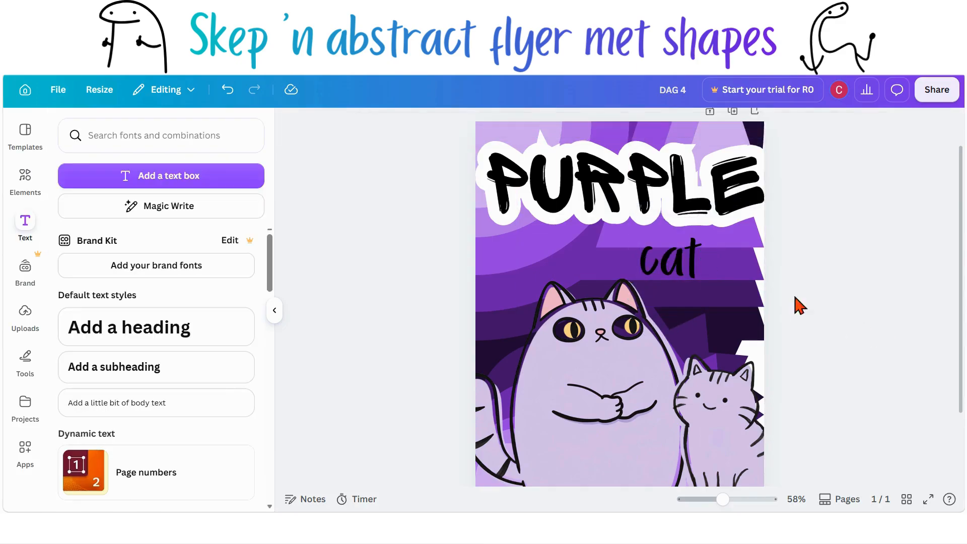
Step: Apply an Outline effect to the cat subheading with thickness 200 and white colour
{"action": "left_click", "coordinate": [673, 267]}
{"action": "left_click", "coordinate": [749, 129]}
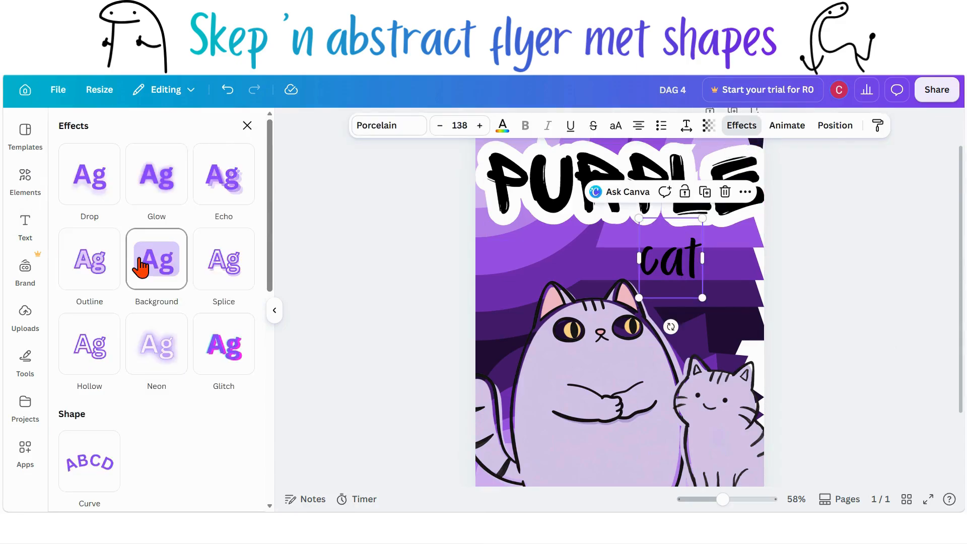
{"action": "left_click", "coordinate": [92, 267]}
{"action": "left_click_drag", "start_coordinate": [96, 347], "coordinate": [201, 344]}
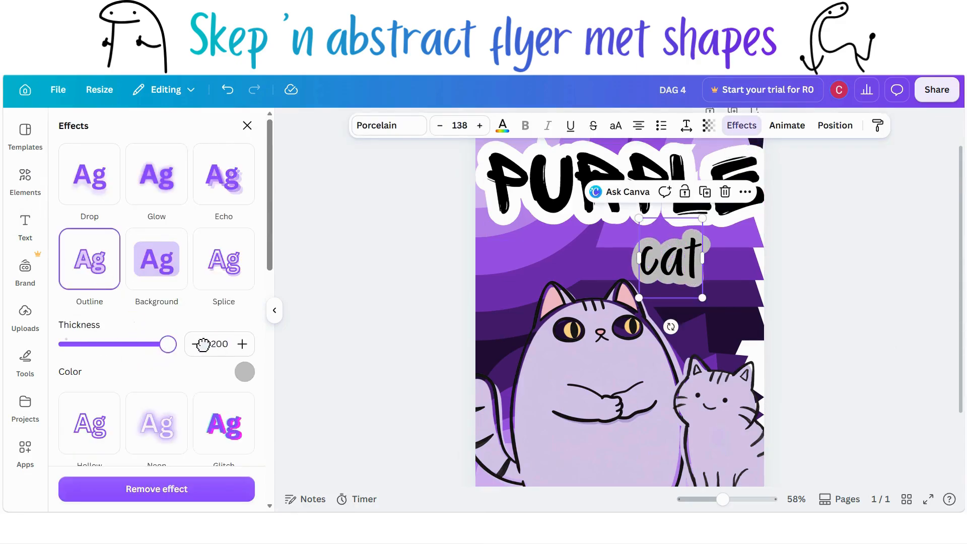
{"action": "left_click", "coordinate": [245, 373]}
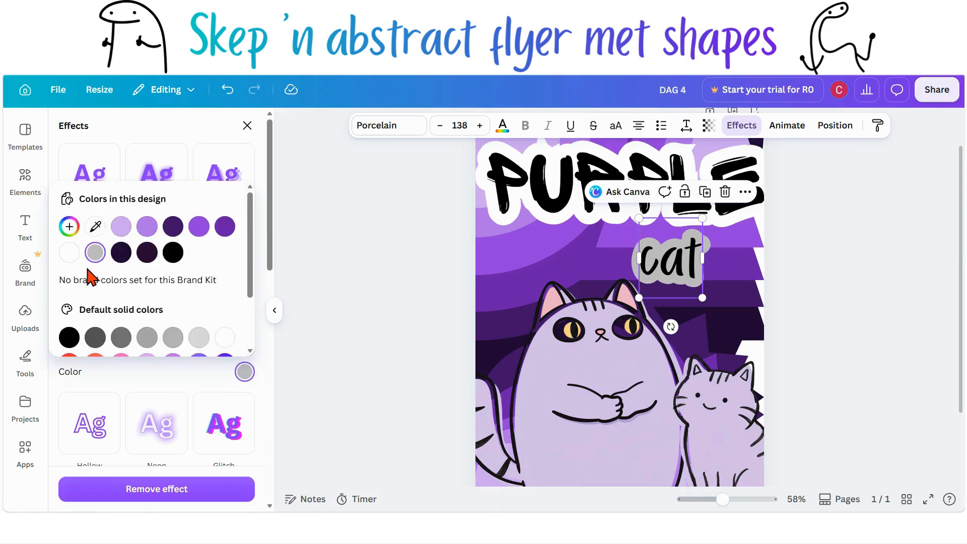
{"action": "left_click", "coordinate": [69, 252]}
{"action": "left_click", "coordinate": [327, 340]}
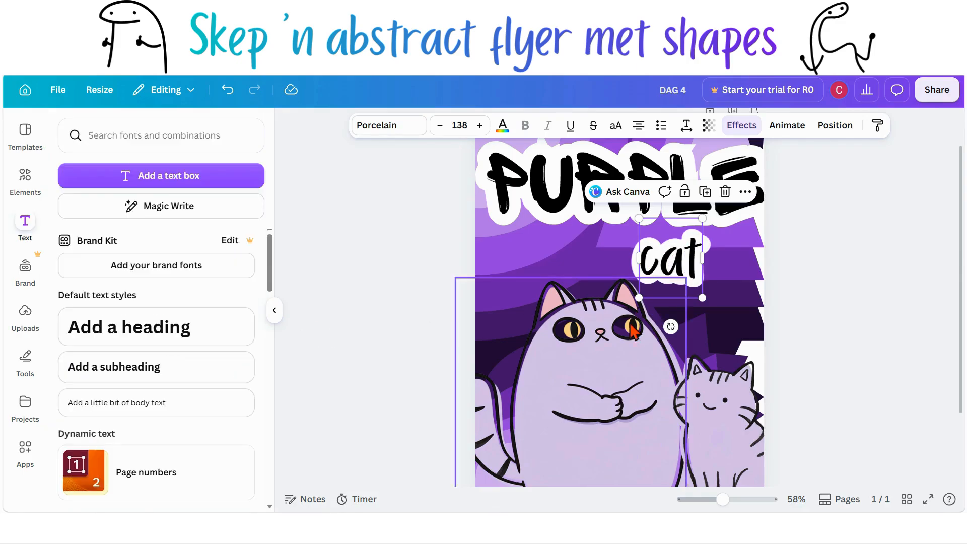
Step: Enlarge the cat subheading to font size 196 and move it to the right beneath PURPLE
{"action": "left_click_drag", "start_coordinate": [637, 298], "coordinate": [613, 332]}
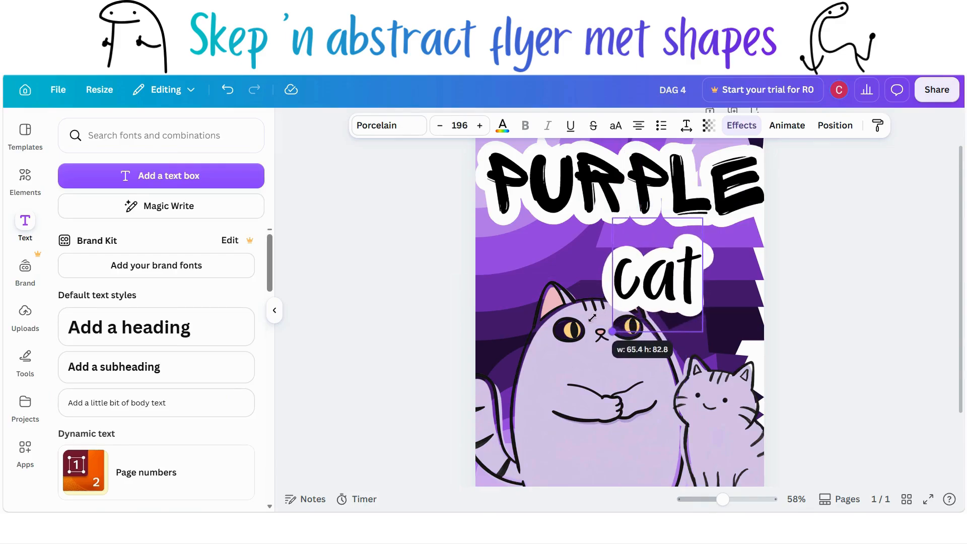
{"action": "left_click", "coordinate": [849, 274]}
{"action": "left_click_drag", "start_coordinate": [623, 286], "coordinate": [715, 274]}
{"action": "left_click", "coordinate": [822, 287]}
Step: Apply a Drop shadow to the large cat image with angle 80 and distance 60
{"action": "scroll", "coordinate": [827, 289], "scroll_direction": "down", "scroll_amount": 2}
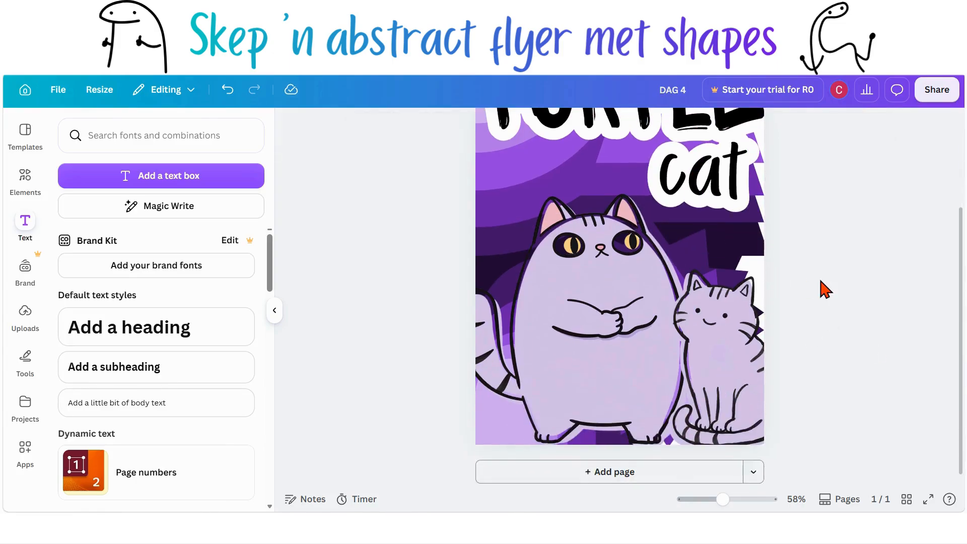
{"action": "scroll", "coordinate": [824, 290], "scroll_direction": "down", "scroll_amount": 3}
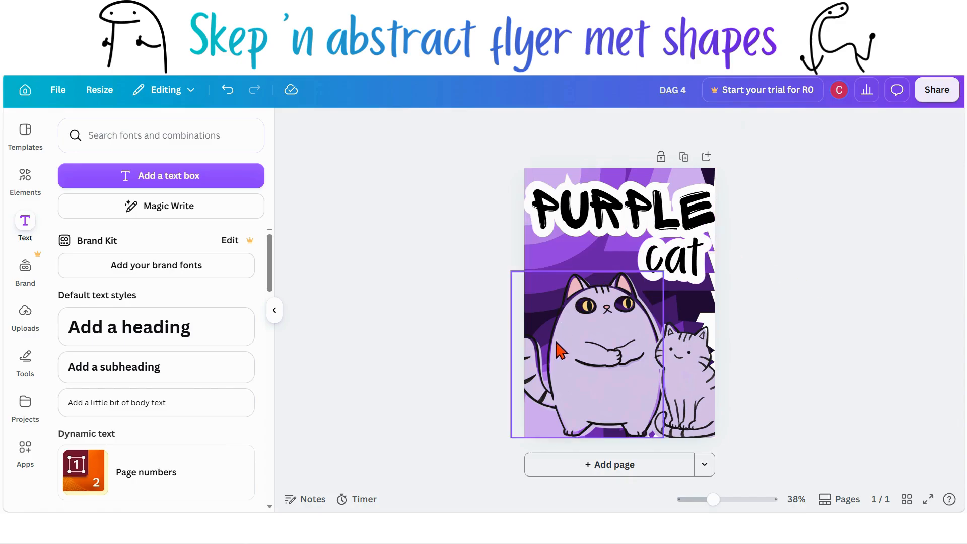
{"action": "left_click", "coordinate": [569, 363]}
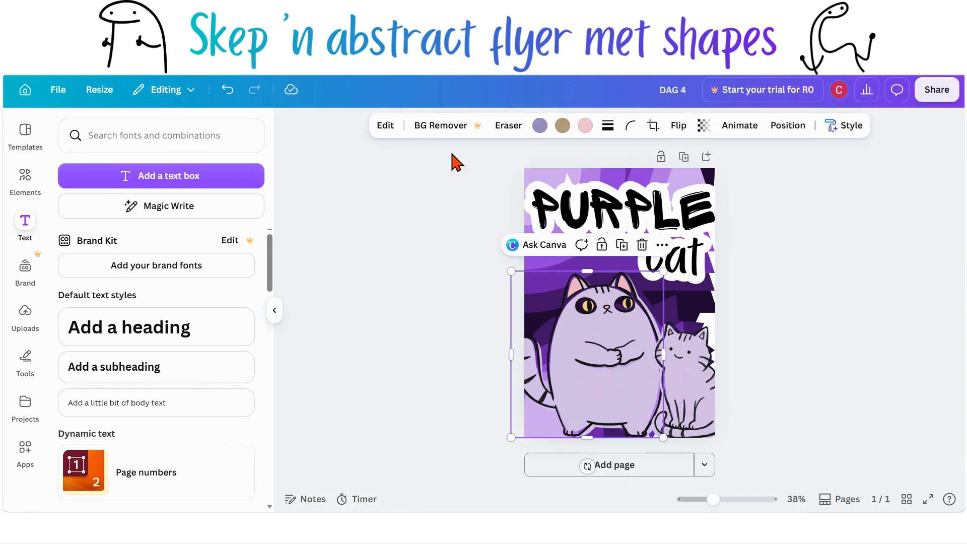
{"action": "left_click", "coordinate": [387, 132]}
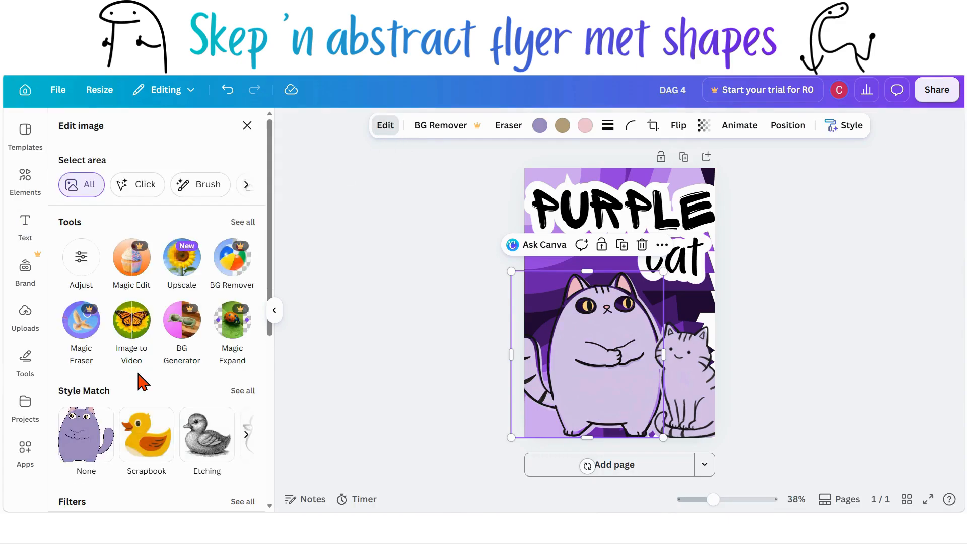
{"action": "scroll", "coordinate": [142, 383], "scroll_direction": "down", "scroll_amount": 6}
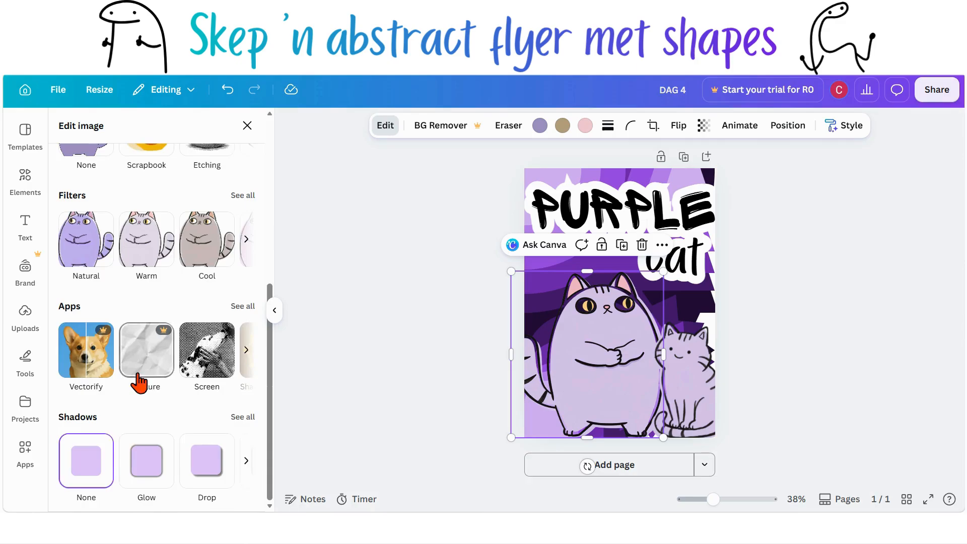
{"action": "left_click", "coordinate": [206, 480]}
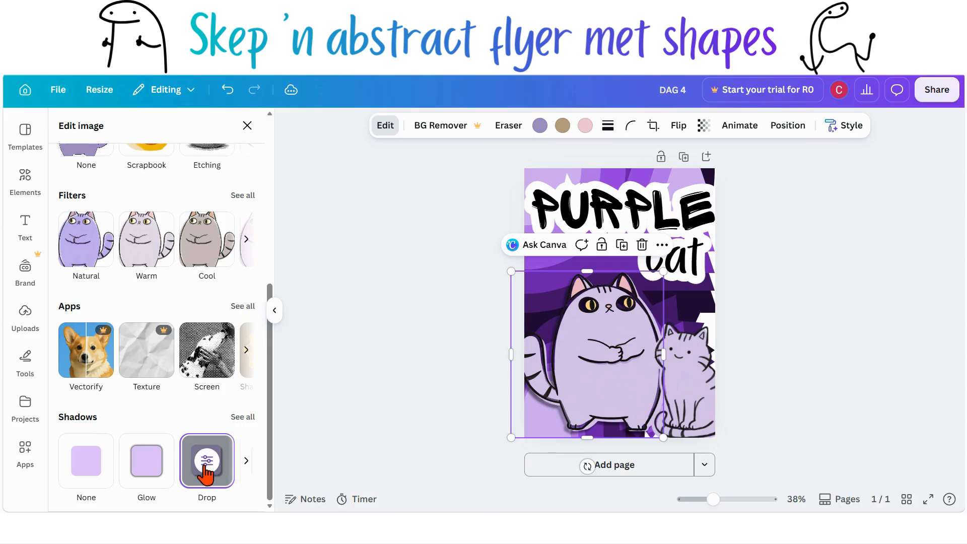
{"action": "left_click", "coordinate": [212, 463]}
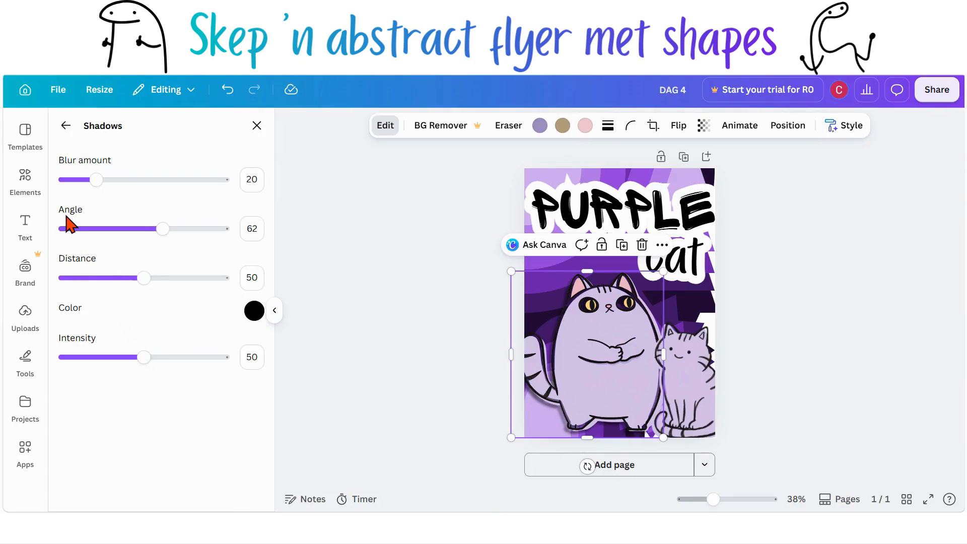
{"action": "left_click_drag", "start_coordinate": [162, 229], "coordinate": [192, 267]}
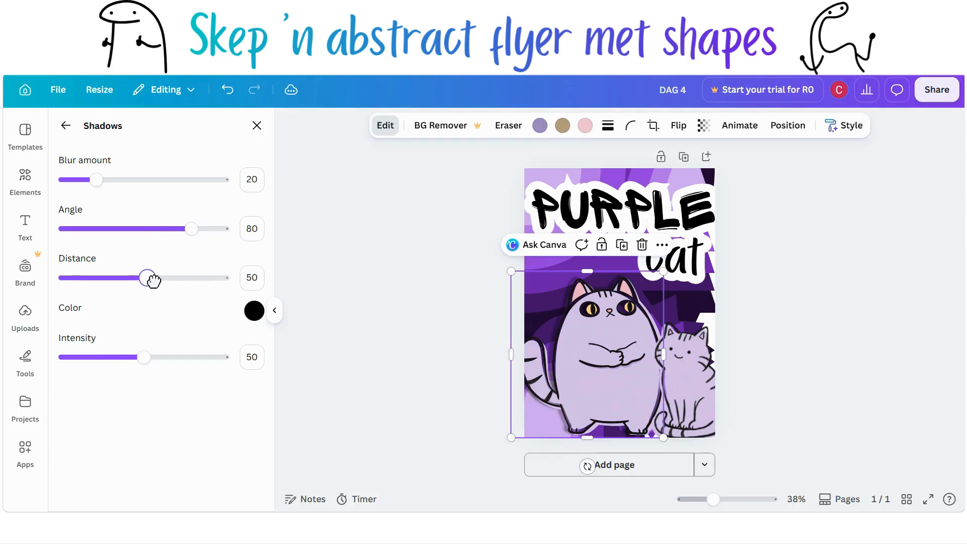
{"action": "left_click_drag", "start_coordinate": [146, 280], "coordinate": [161, 298]}
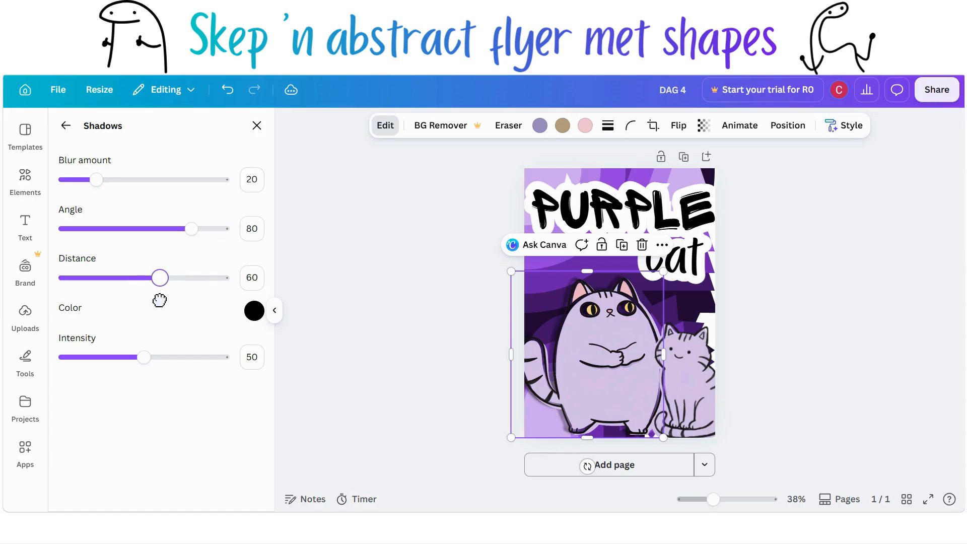
Step: Nudge the large cat image slightly down and enlarge it from its upper-left corner
{"action": "scroll", "coordinate": [357, 366], "scroll_direction": "up", "scroll_amount": 2}
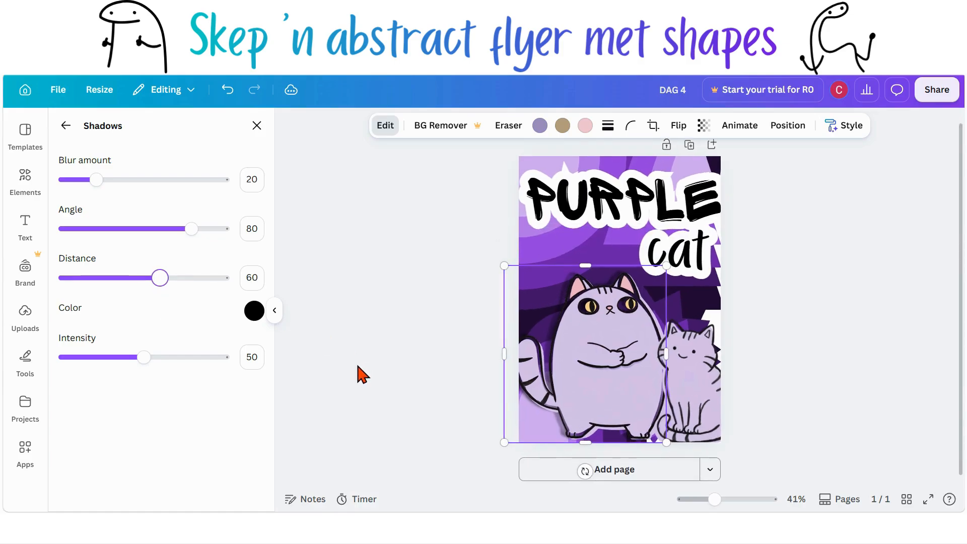
{"action": "left_click_drag", "start_coordinate": [597, 405], "coordinate": [597, 413]}
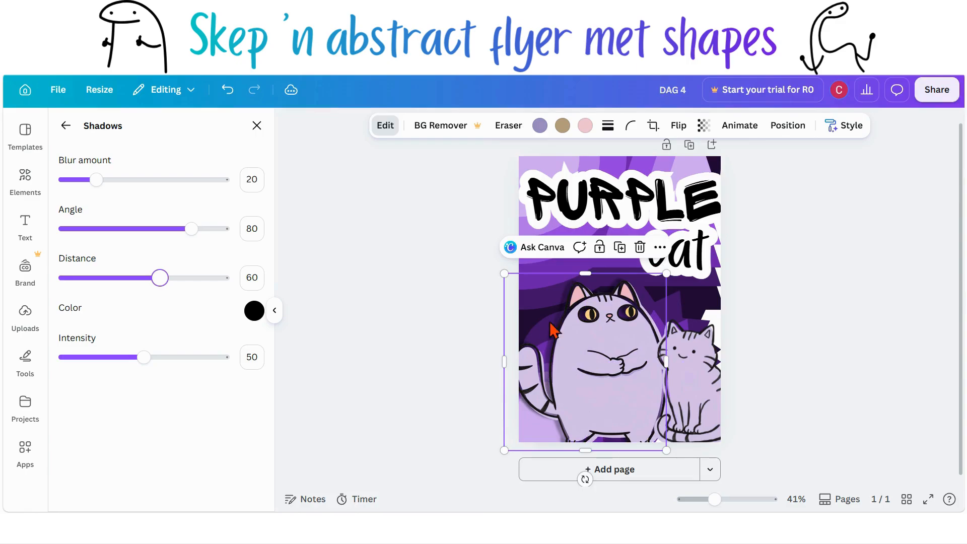
{"action": "left_click_drag", "start_coordinate": [504, 273], "coordinate": [482, 250]}
Step: Apply a Drop shadow to the small cat image and open its shadow settings
{"action": "left_click", "coordinate": [709, 433]}
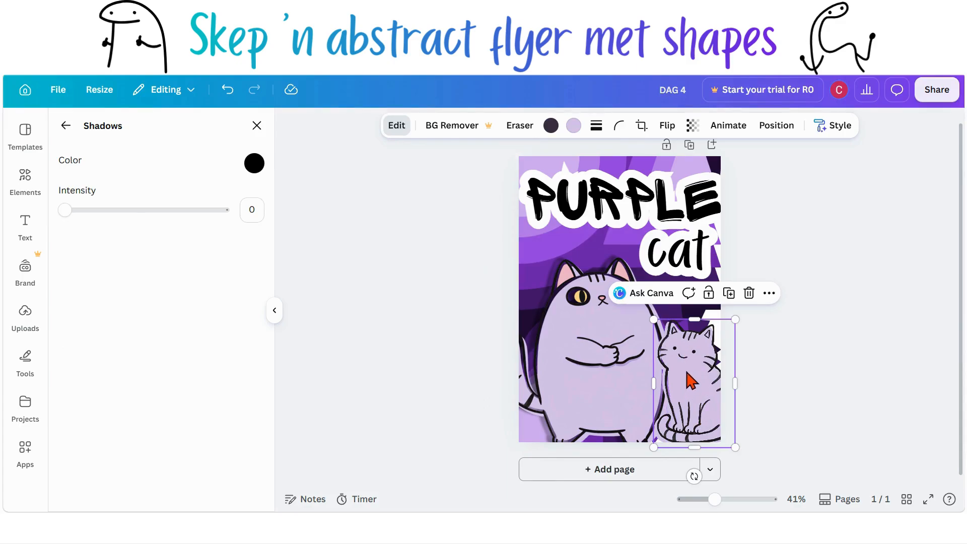
{"action": "left_click", "coordinate": [67, 126]}
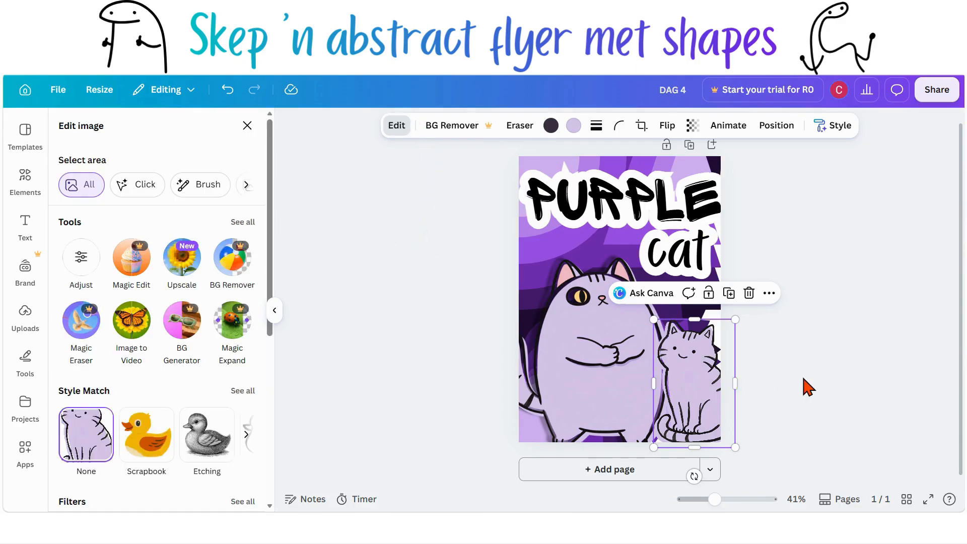
{"action": "key", "text": "Escape"}
{"action": "key", "text": "Escape"}
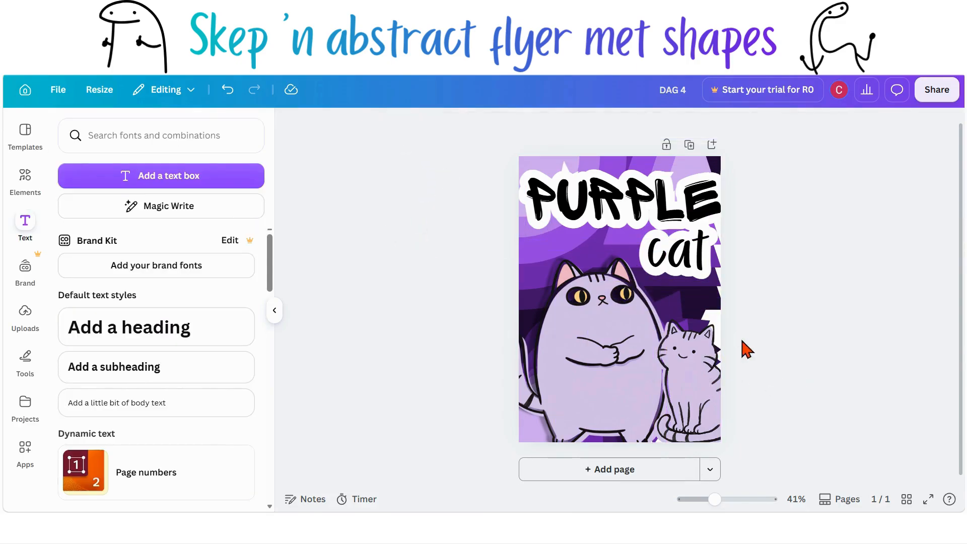
{"action": "left_click", "coordinate": [689, 379]}
{"action": "left_click", "coordinate": [394, 127]}
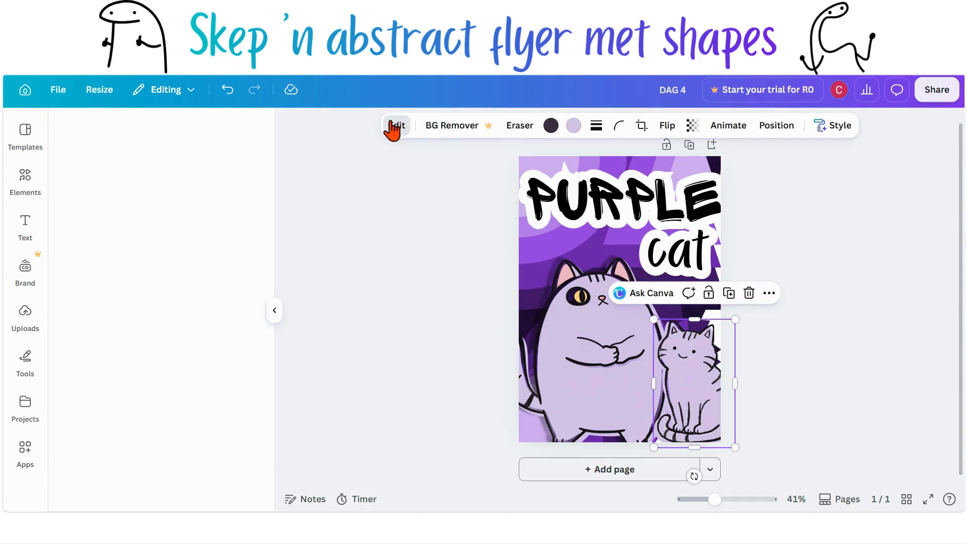
{"action": "scroll", "coordinate": [187, 317], "scroll_direction": "down", "scroll_amount": 5}
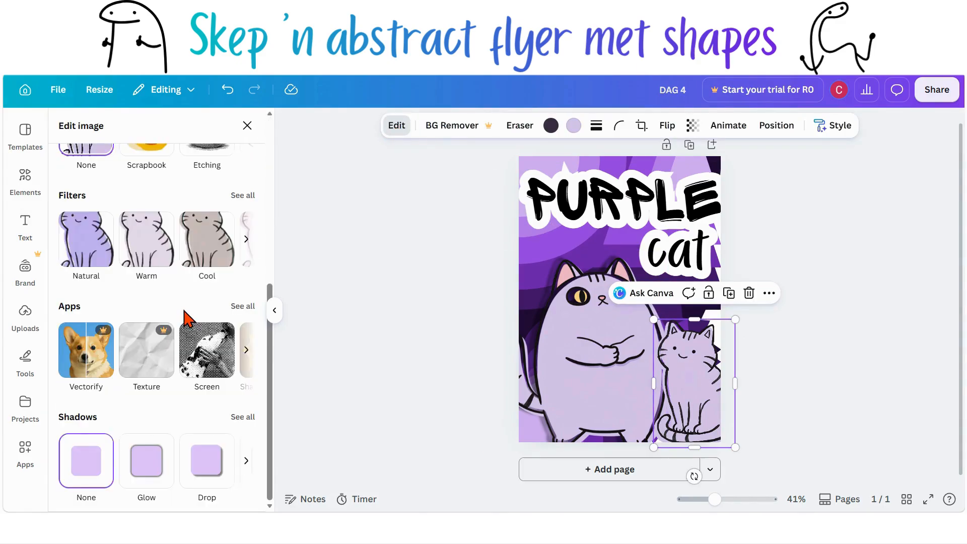
{"action": "left_click", "coordinate": [216, 491]}
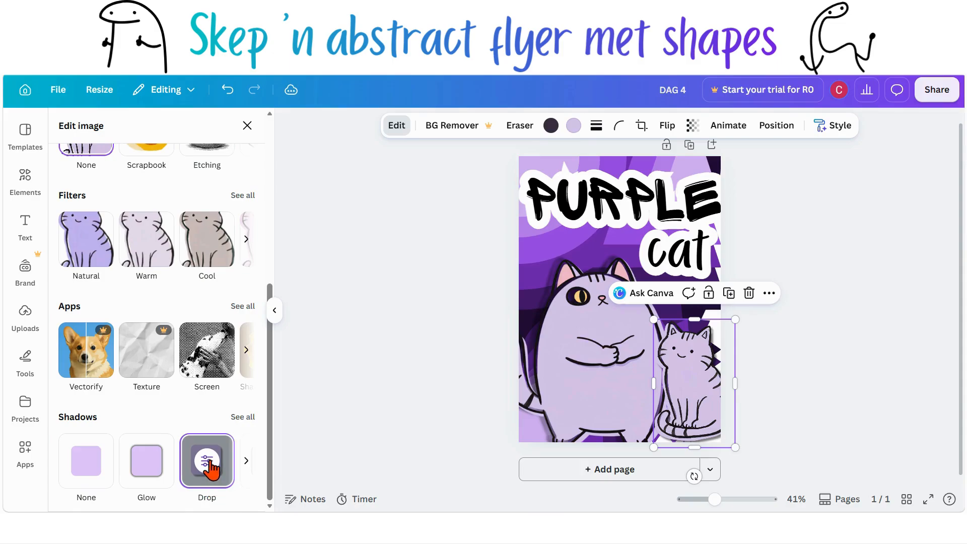
{"action": "left_click", "coordinate": [207, 461]}
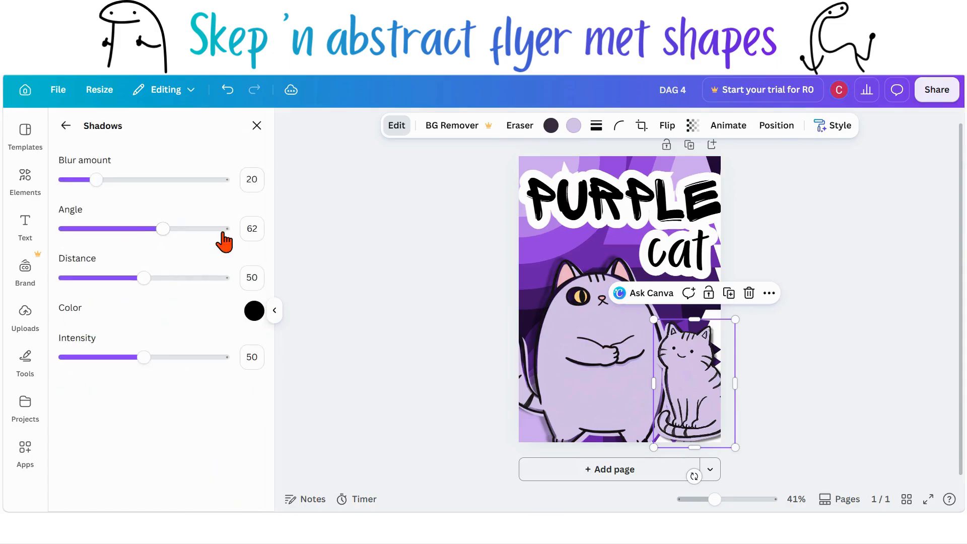
Step: Set the small cat's shadow angle to 80 and distance to 60
{"action": "left_click_drag", "start_coordinate": [161, 230], "coordinate": [191, 238]}
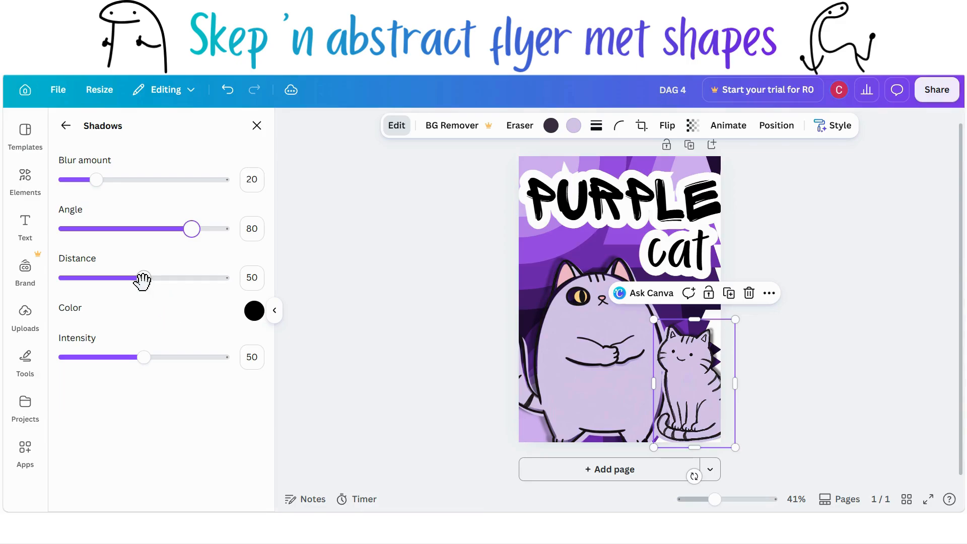
{"action": "left_click_drag", "start_coordinate": [144, 277], "coordinate": [161, 284]}
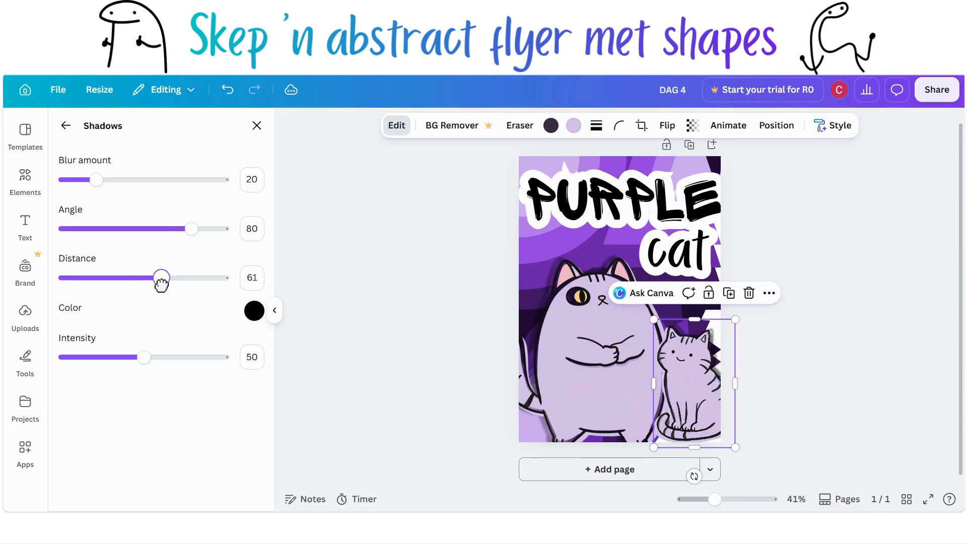
{"action": "left_click_drag", "start_coordinate": [161, 283], "coordinate": [160, 280]}
{"action": "left_click", "coordinate": [584, 358]}
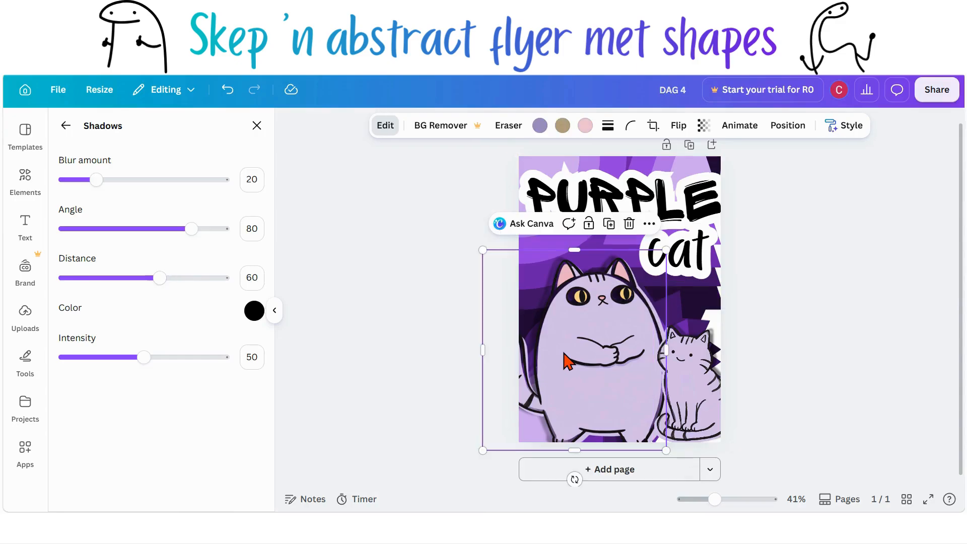
{"action": "left_click", "coordinate": [698, 384]}
{"action": "left_click", "coordinate": [257, 282]}
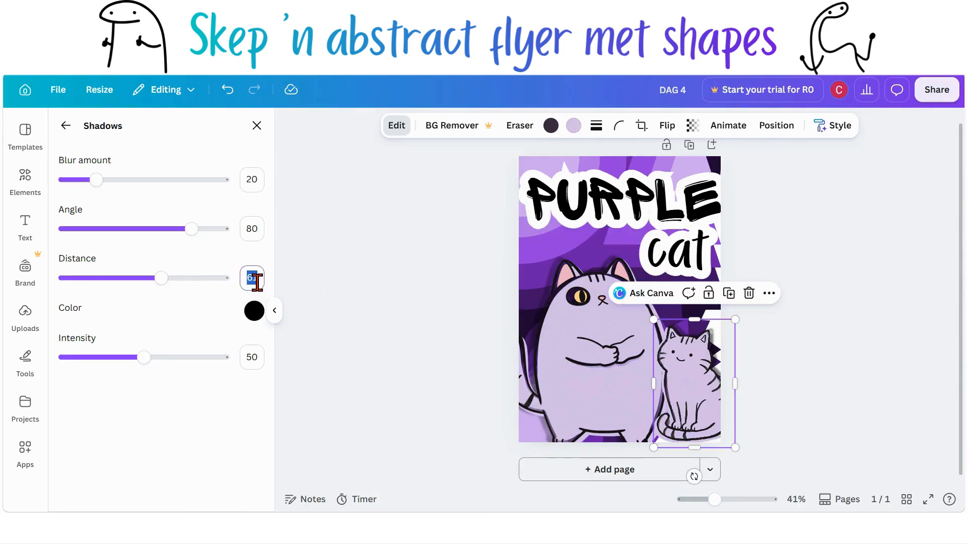
{"action": "type", "text": "60"}
{"action": "key", "text": "Return"}
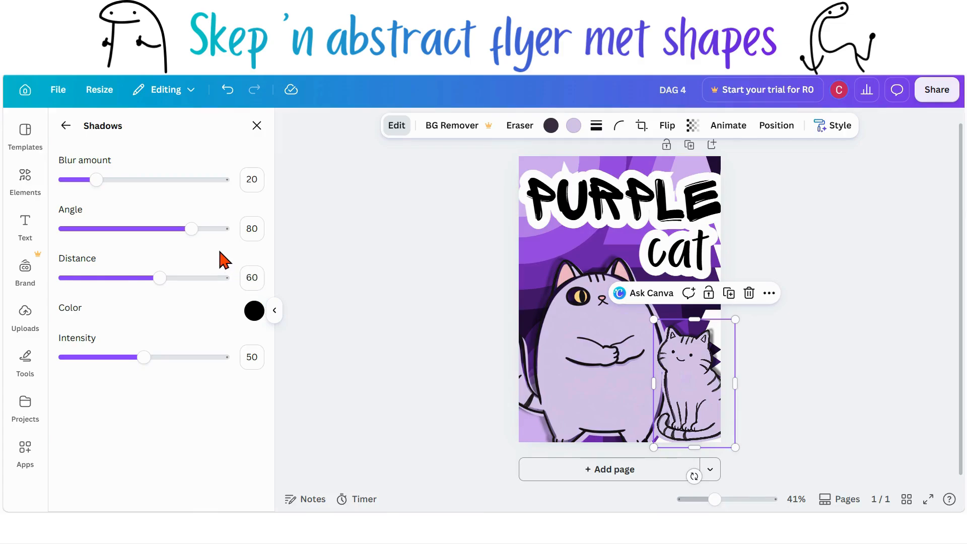
Step: Shrink the PURPLE title slightly from its upper-right corner
{"action": "left_click", "coordinate": [483, 463]}
{"action": "left_click", "coordinate": [474, 441]}
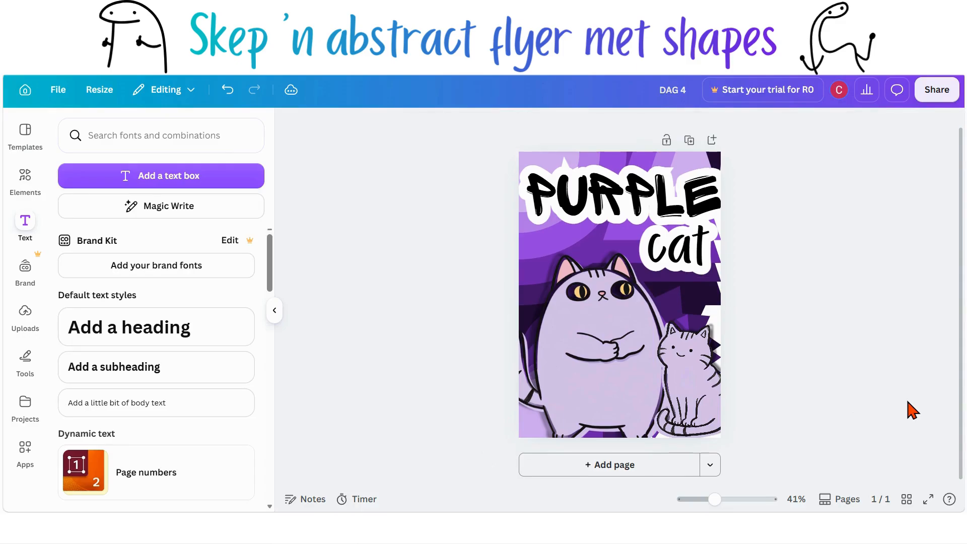
{"action": "left_click", "coordinate": [718, 208]}
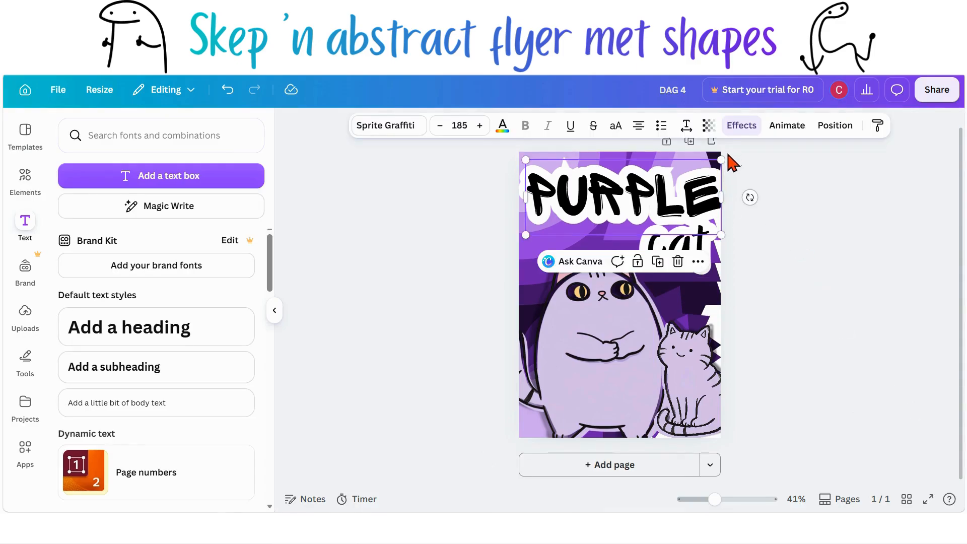
{"action": "left_click_drag", "start_coordinate": [721, 159], "coordinate": [716, 162]}
{"action": "left_click", "coordinate": [759, 292]}
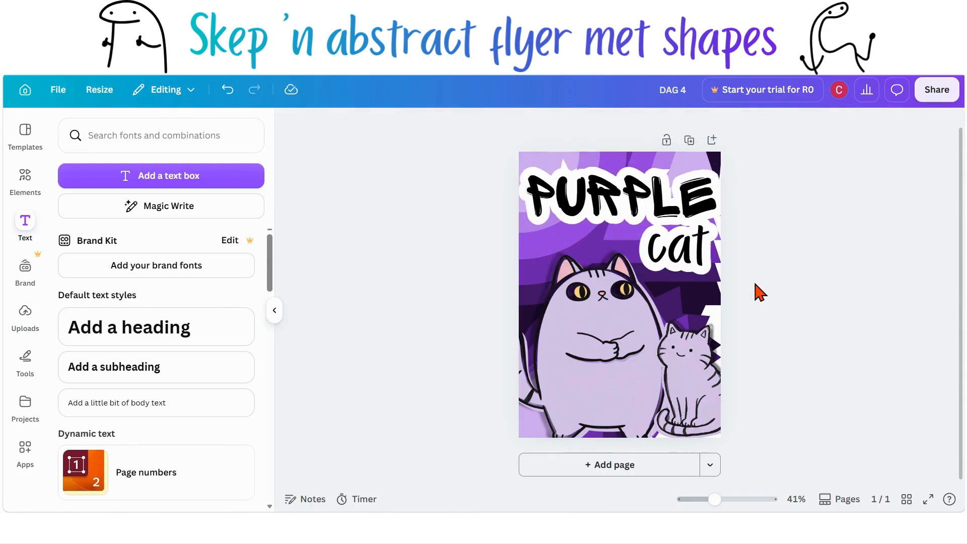